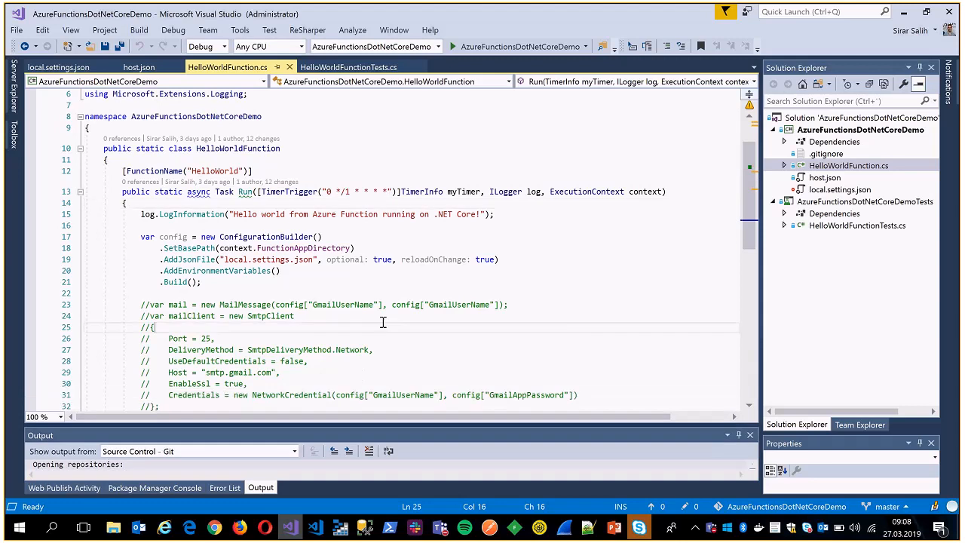
# Examine the HelloWorldFunction class, from its using directives through the timer-triggered Run method.
pyautogui.scroll(2, 386, 309)
pyautogui.click(396, 225)
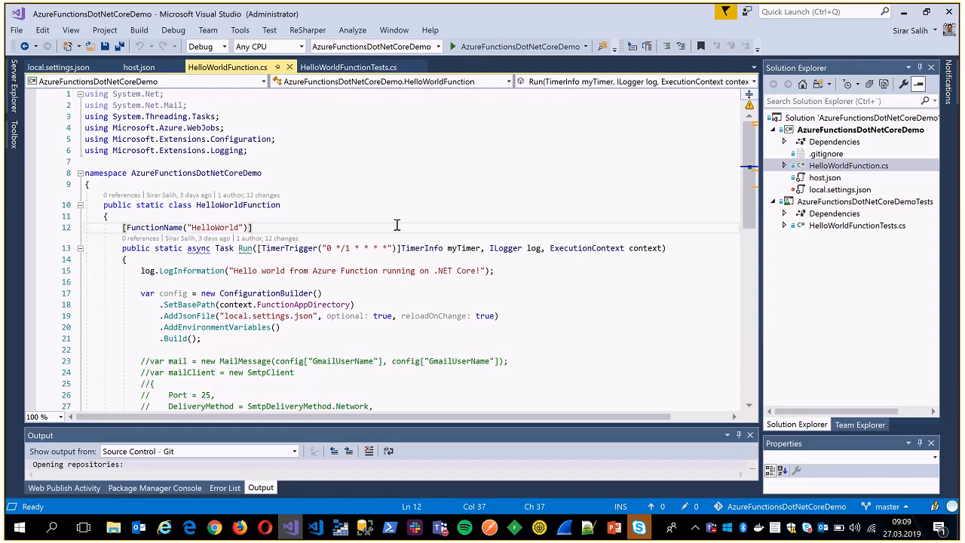
pyautogui.click(410, 140)
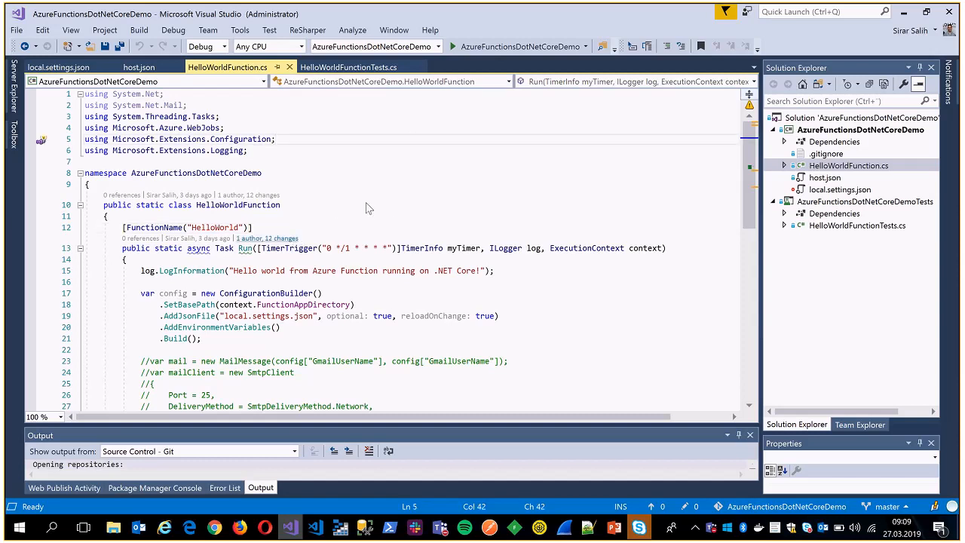
pyautogui.click(405, 280)
pyautogui.click(395, 229)
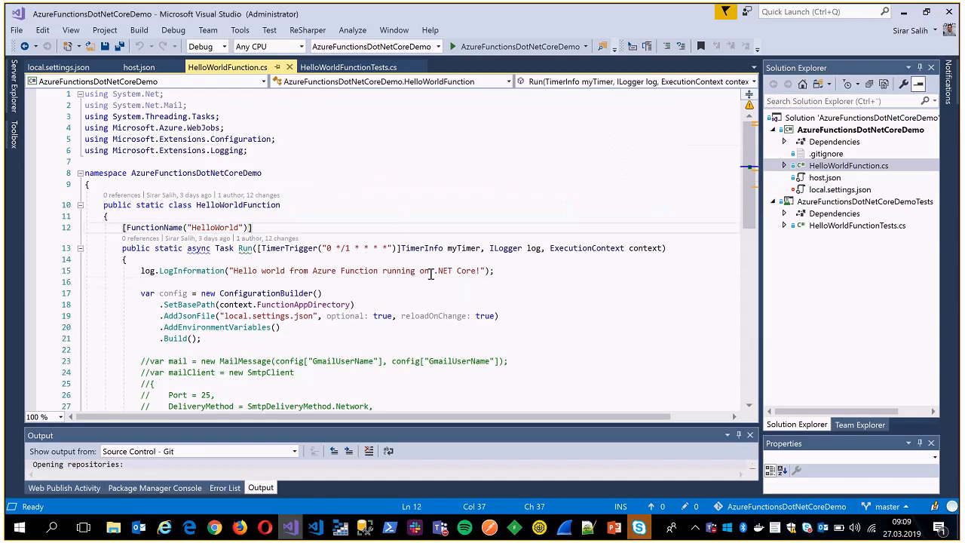
pyautogui.scroll(-3, 431, 274)
pyautogui.scroll(3, 429, 264)
pyautogui.scroll(-2, 241, 301)
# Open the AzureFunctionsDotNetCoreDemo project's properties and check the available target frameworks.
pyautogui.click(826, 132)
pyautogui.rightClick(827, 134)
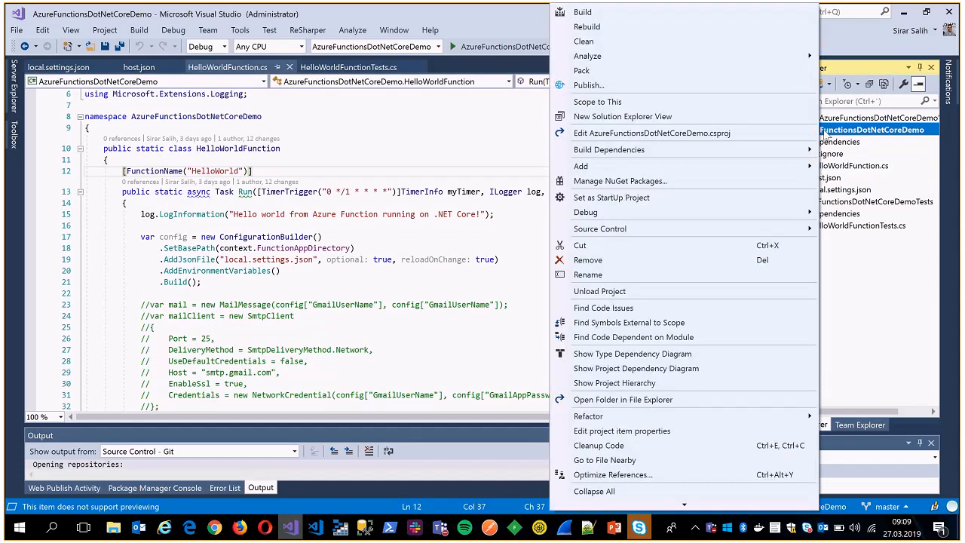
pyautogui.scroll(-2, 684, 447)
pyautogui.click(591, 501)
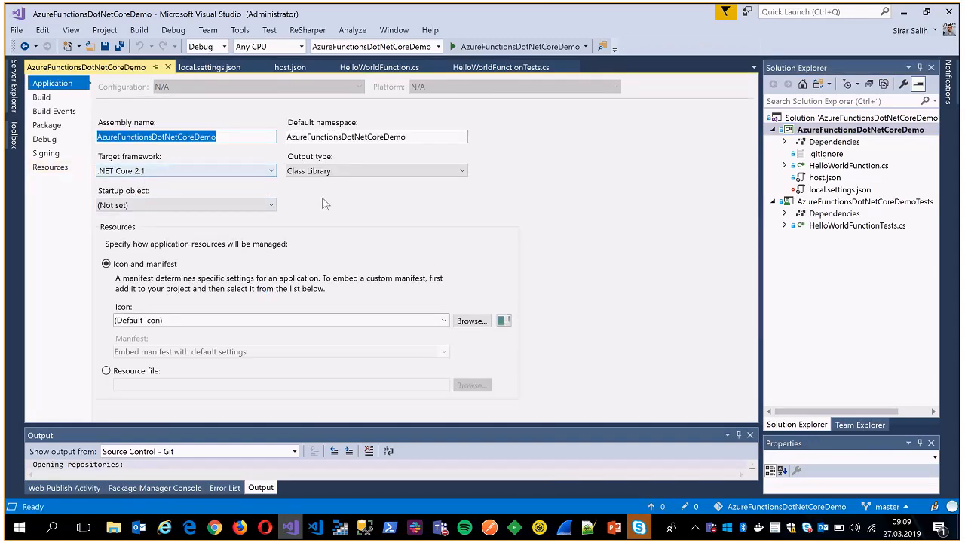
pyautogui.click(214, 167)
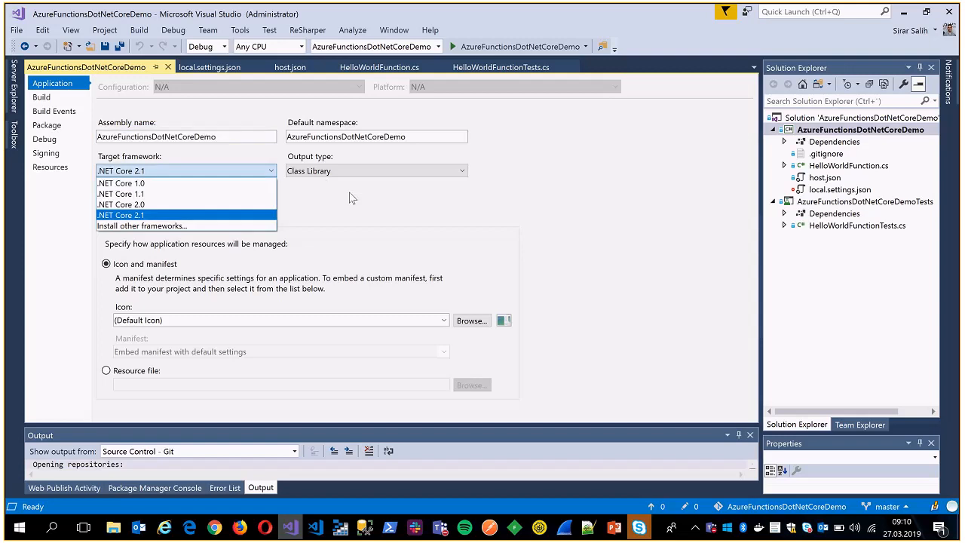
pyautogui.click(201, 171)
pyautogui.click(201, 172)
pyautogui.click(254, 172)
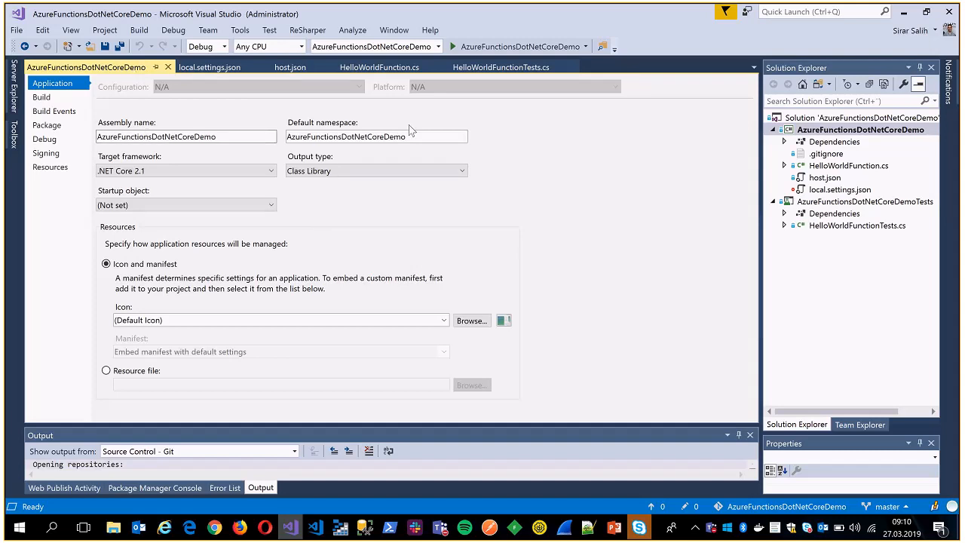
# Look up the Azure Functions template among the Visual C# cloud templates for a new project, without creating one.
pyautogui.click(18, 31)
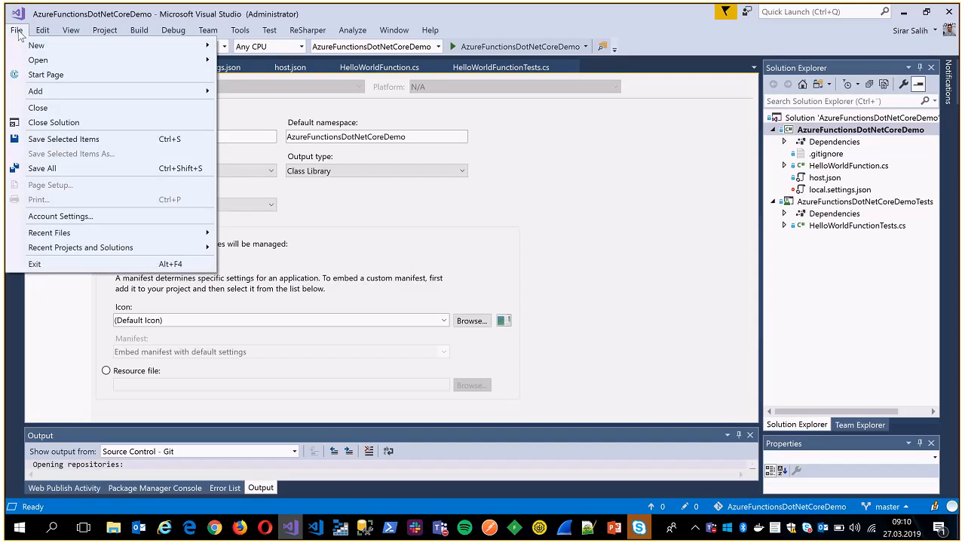
pyautogui.moveTo(23, 50)
pyautogui.click(253, 47)
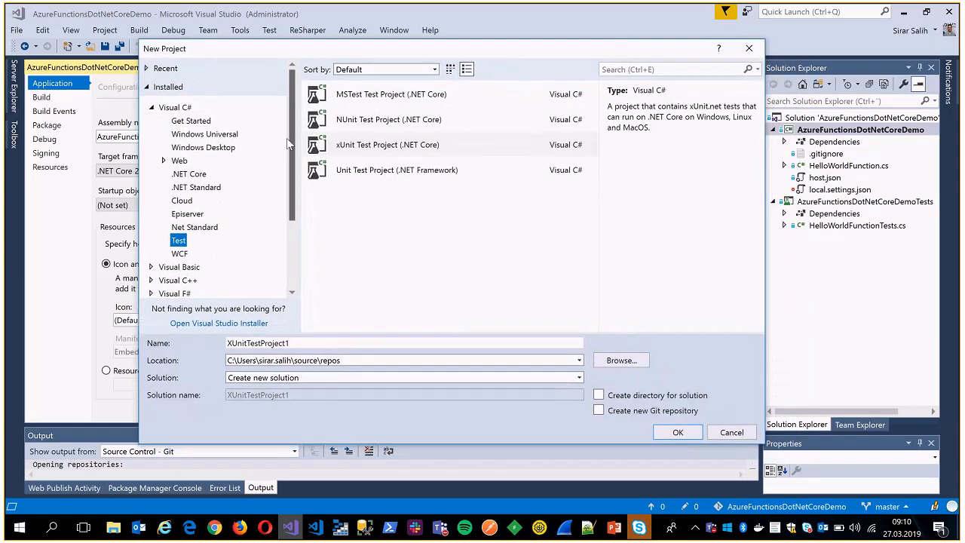
pyautogui.click(182, 200)
pyautogui.click(349, 124)
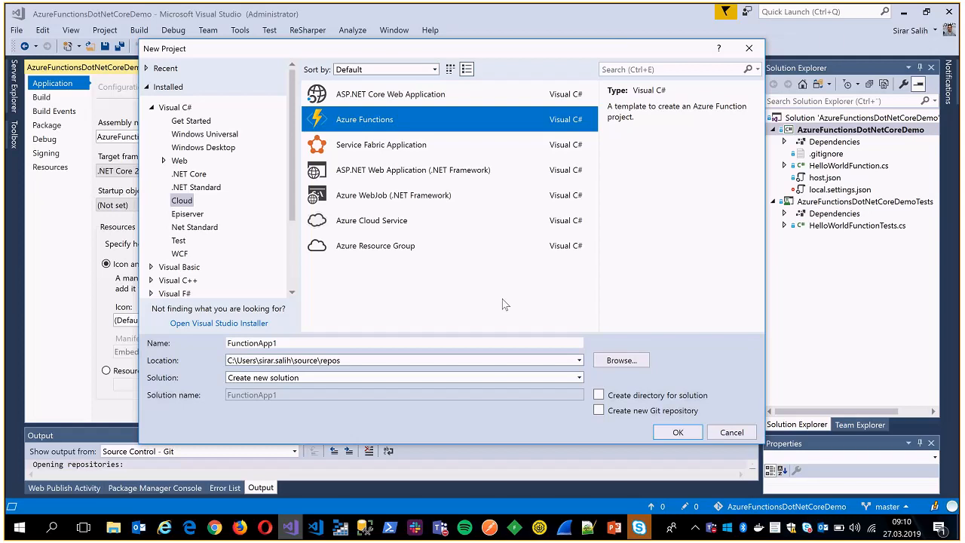
pyautogui.click(748, 48)
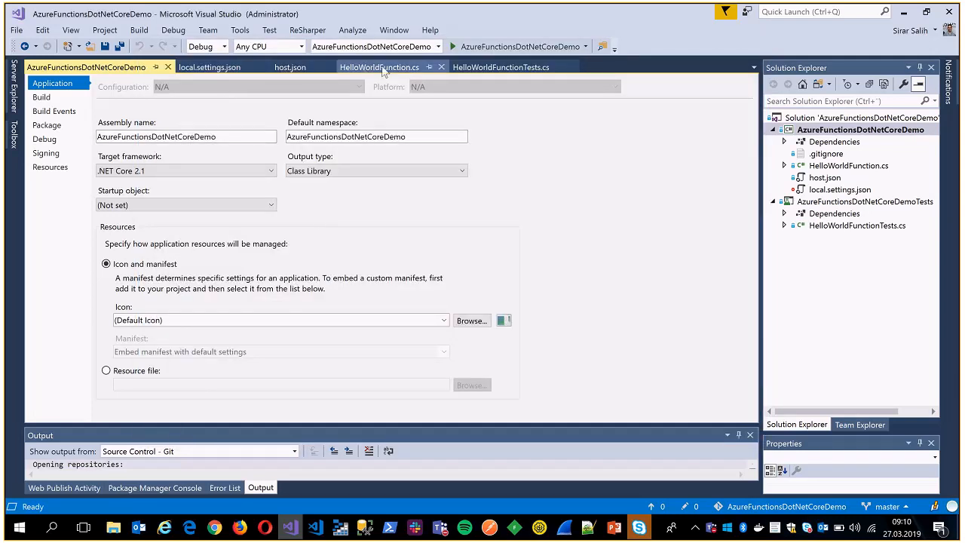
# Return to HelloWorldFunction.cs and review the body of the Run method.
pyautogui.click(365, 69)
pyautogui.click(340, 214)
pyautogui.scroll(-2, 349, 230)
pyautogui.scroll(3, 348, 230)
pyautogui.scroll(-2, 345, 238)
pyautogui.scroll(-1, 346, 238)
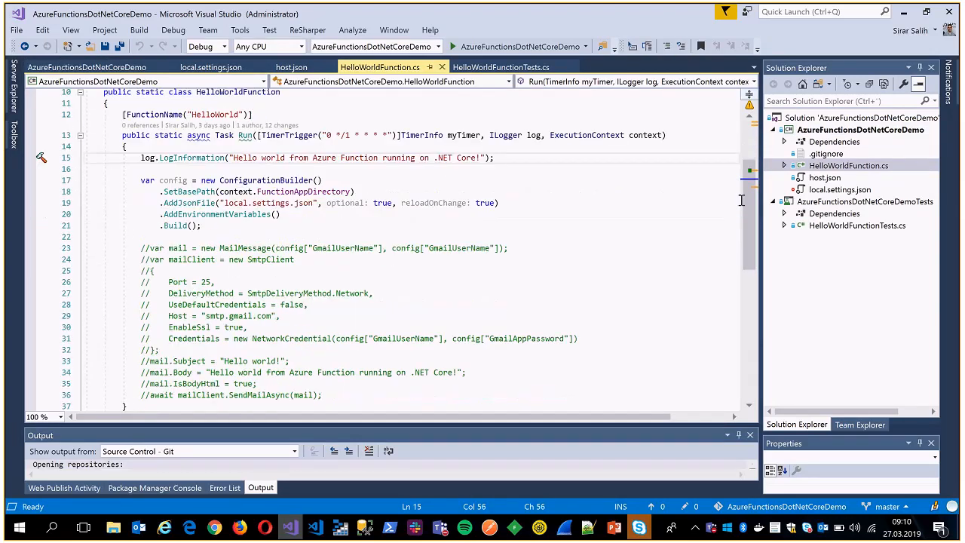
pyautogui.click(659, 202)
pyautogui.scroll(1, 659, 202)
pyautogui.click(280, 202)
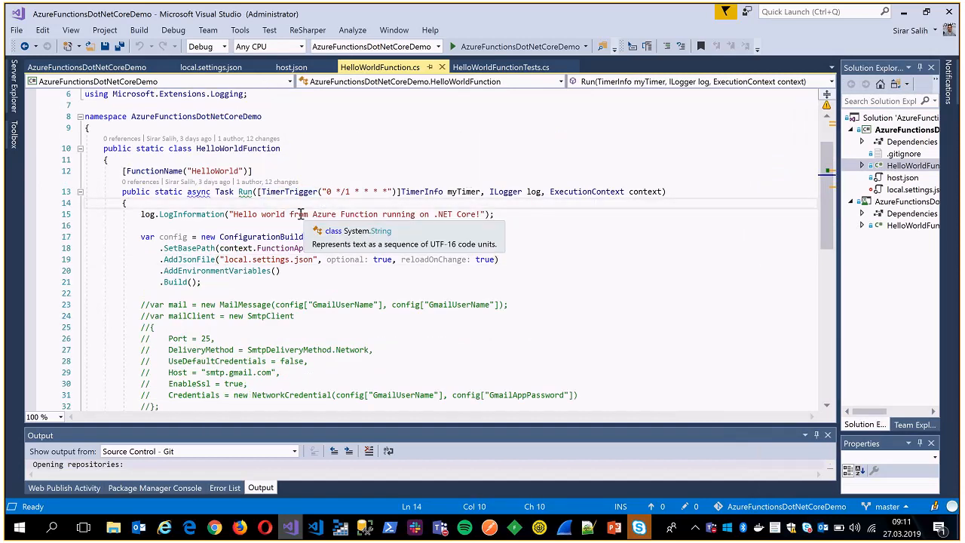
# Examine the individual fields of the CRON expression in the Run method's TimerTrigger attribute.
pyautogui.moveTo(327, 191); pyautogui.dragTo(390, 191)
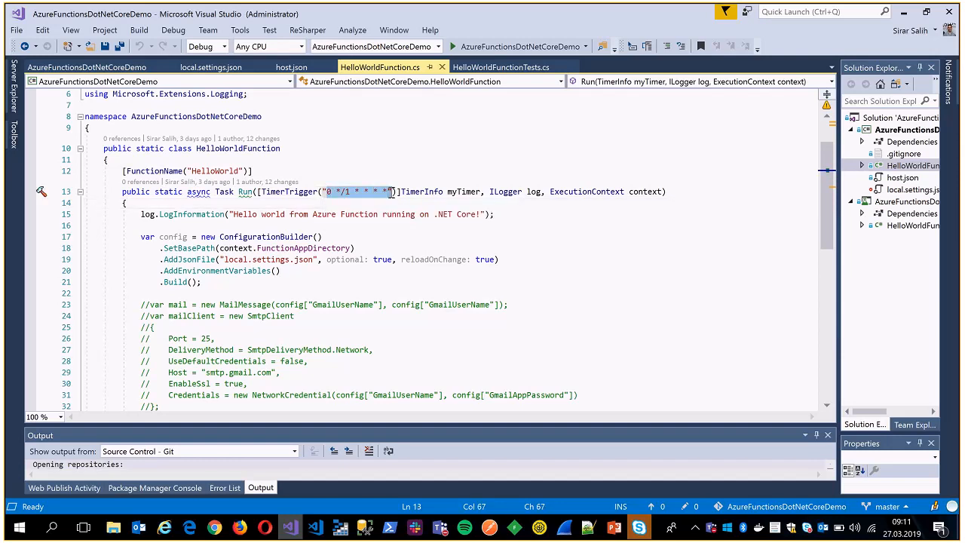
pyautogui.click(326, 191)
pyautogui.moveTo(325, 192); pyautogui.dragTo(391, 192)
pyautogui.click(339, 191)
pyautogui.moveTo(327, 191); pyautogui.dragTo(386, 195)
pyautogui.click(379, 192)
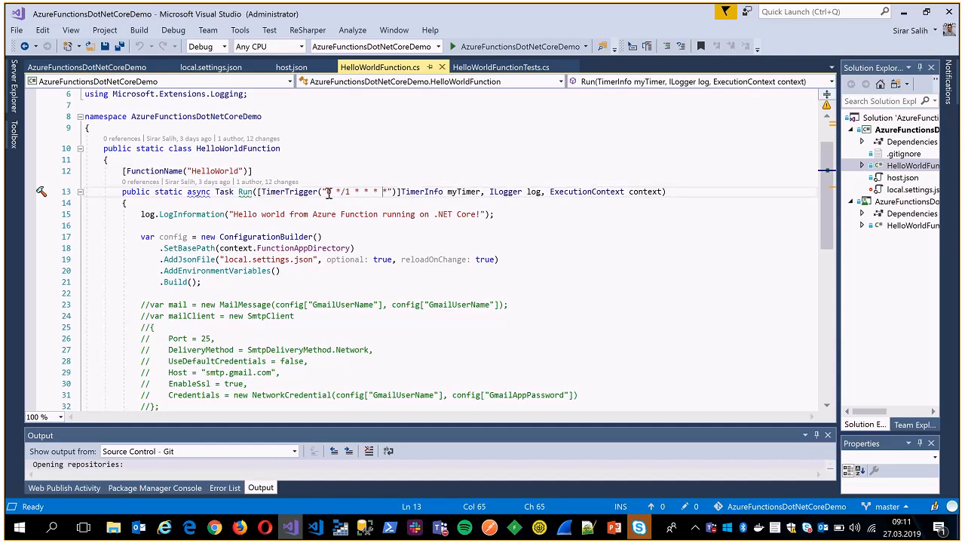
pyautogui.moveTo(335, 193); pyautogui.dragTo(387, 195)
pyautogui.click(388, 195)
pyautogui.moveTo(334, 192); pyautogui.dragTo(386, 192)
pyautogui.click(386, 193)
pyautogui.click(385, 192)
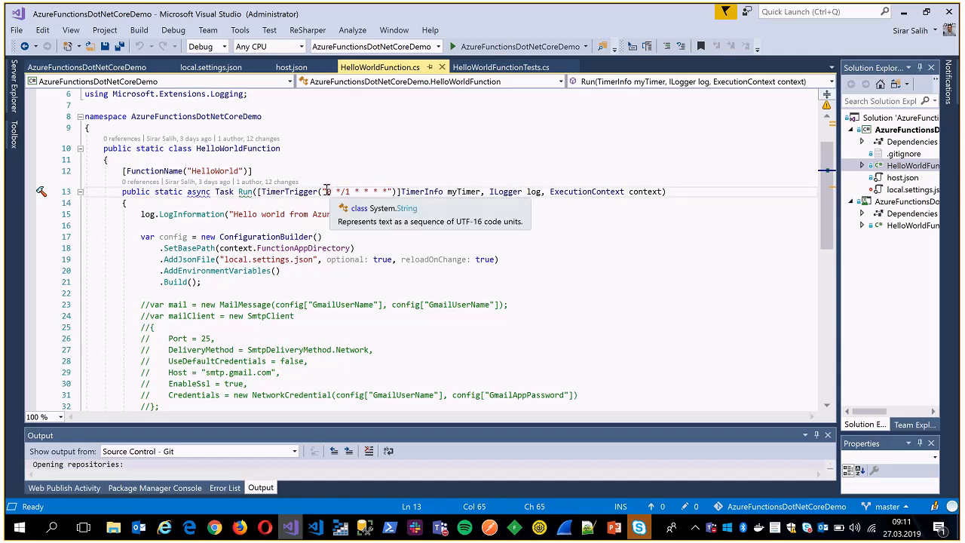
pyautogui.moveTo(325, 193); pyautogui.dragTo(376, 193)
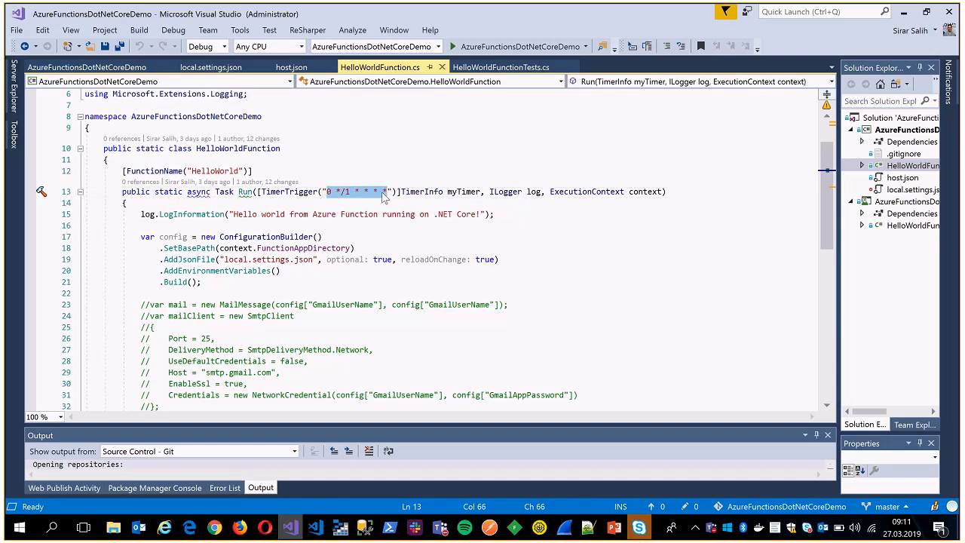
pyautogui.click(325, 191)
pyautogui.moveTo(325, 192); pyautogui.dragTo(388, 193)
# Try a minute interval of */2 in the TimerTrigger expression, and restore it to */1.
pyautogui.click(351, 193)
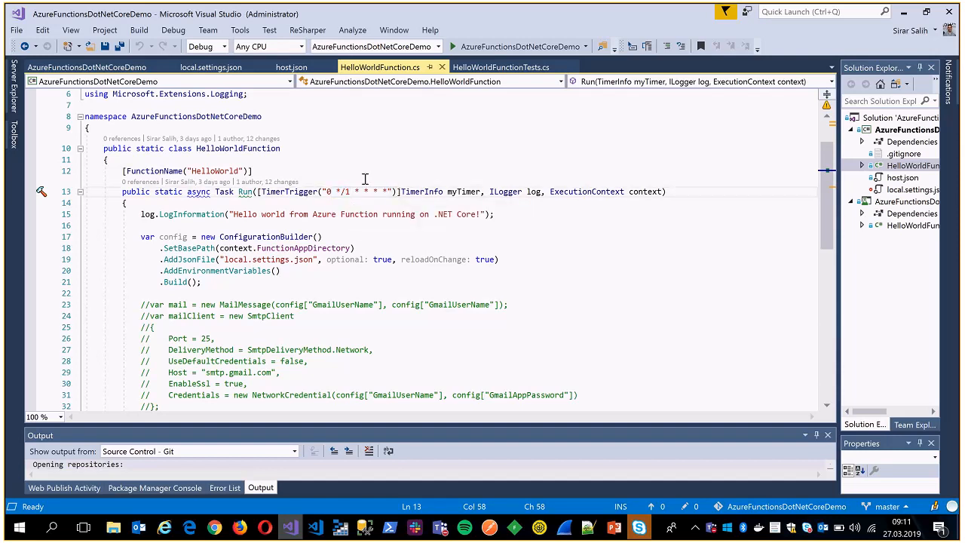
pyautogui.press('BackSpace')
pyautogui.write('2')
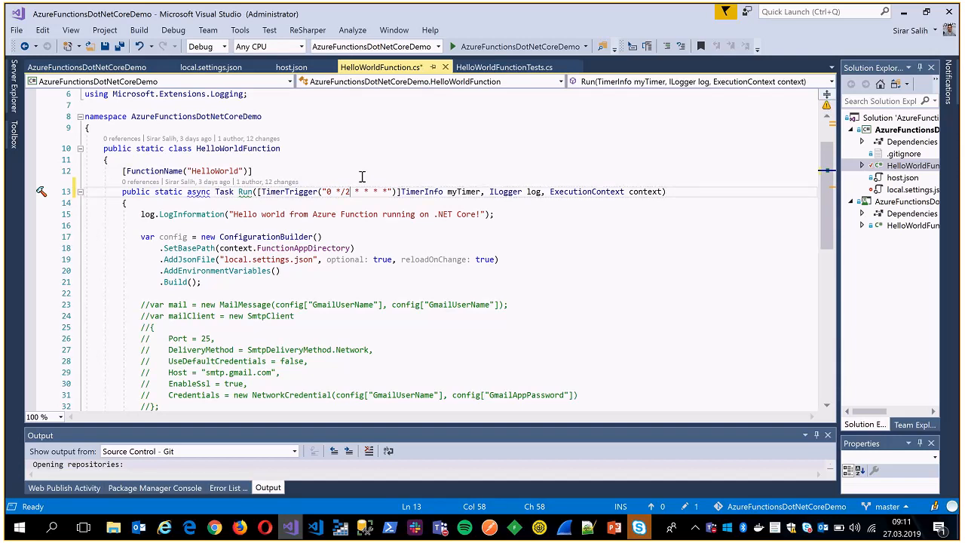
pyautogui.press('BackSpace')
pyautogui.write('1')
# Try replacing the minute field */1 with a plain 1 in the TimerTrigger expression, and undo the change.
pyautogui.hotkey('shift', 'Left')
pyautogui.hotkey('shift', 'Left')
pyautogui.hotkey('shift', 'Left')
pyautogui.write('1')
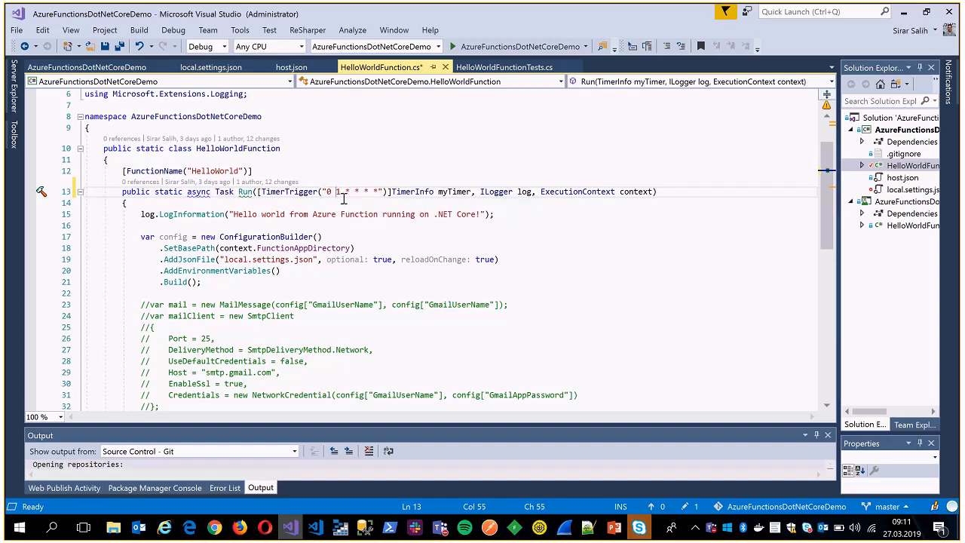
pyautogui.hotkey('ctrl', 'z')
pyautogui.hotkey('ctrl', 'z')
pyautogui.click(349, 191)
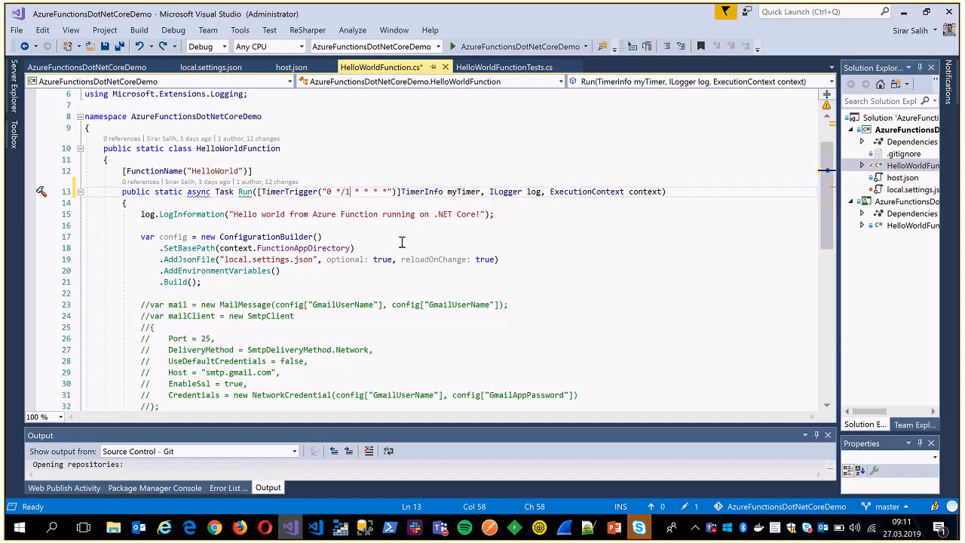
# Examine the LogInformation statement that writes the hello world message at the start of the Run method.
pyautogui.scroll(-2, 514, 278)
pyautogui.scroll(2, 525, 282)
pyautogui.moveTo(132, 214); pyautogui.dragTo(510, 220)
pyautogui.click(511, 219)
pyautogui.moveTo(159, 214); pyautogui.dragTo(433, 214)
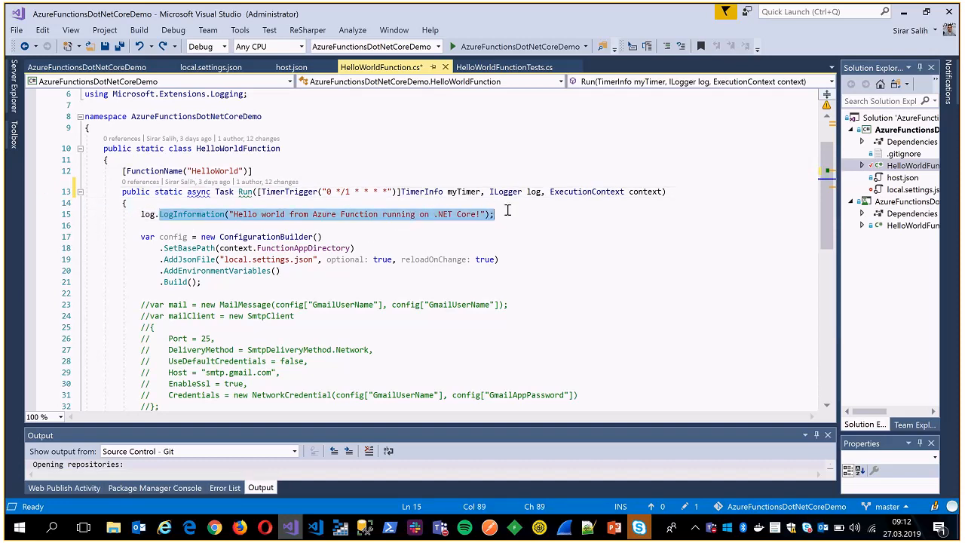
pyautogui.press('End')
pyautogui.scroll(-2, 362, 222)
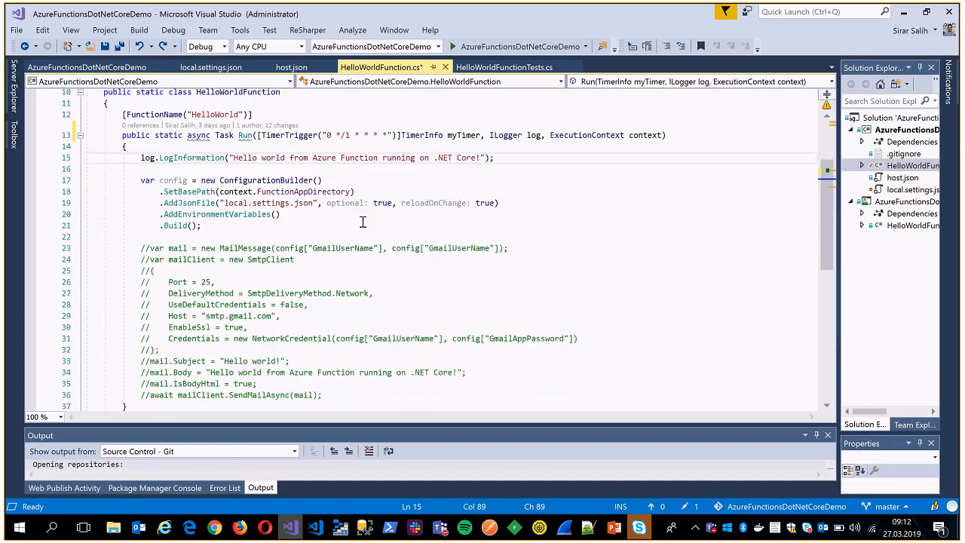
# Examine the ConfigurationBuilder block and the local.settings.json reference in its AddJsonFile call.
pyautogui.moveTo(141, 181); pyautogui.dragTo(160, 224)
pyautogui.click(240, 225)
pyautogui.scroll(2, 243, 193)
pyautogui.scroll(-2, 244, 193)
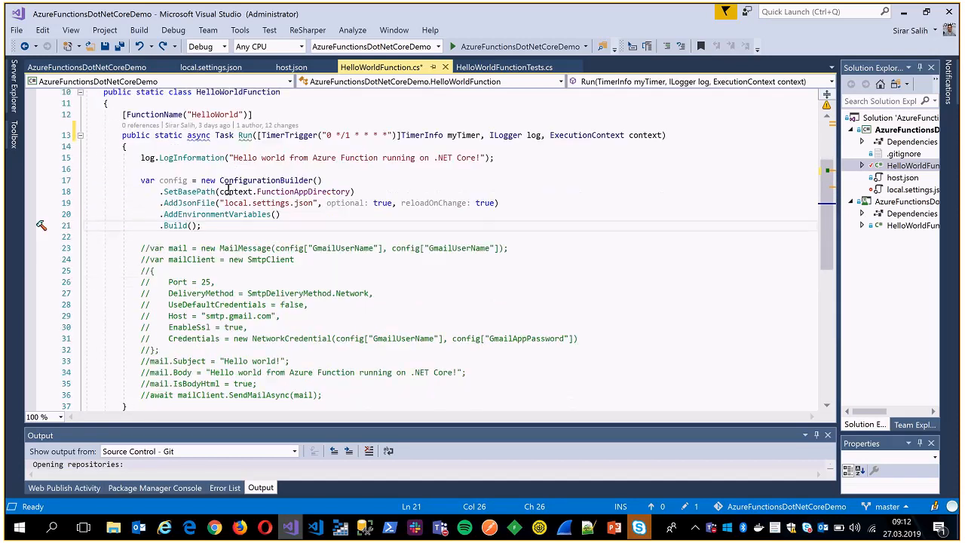
pyautogui.moveTo(224, 203); pyautogui.dragTo(315, 203)
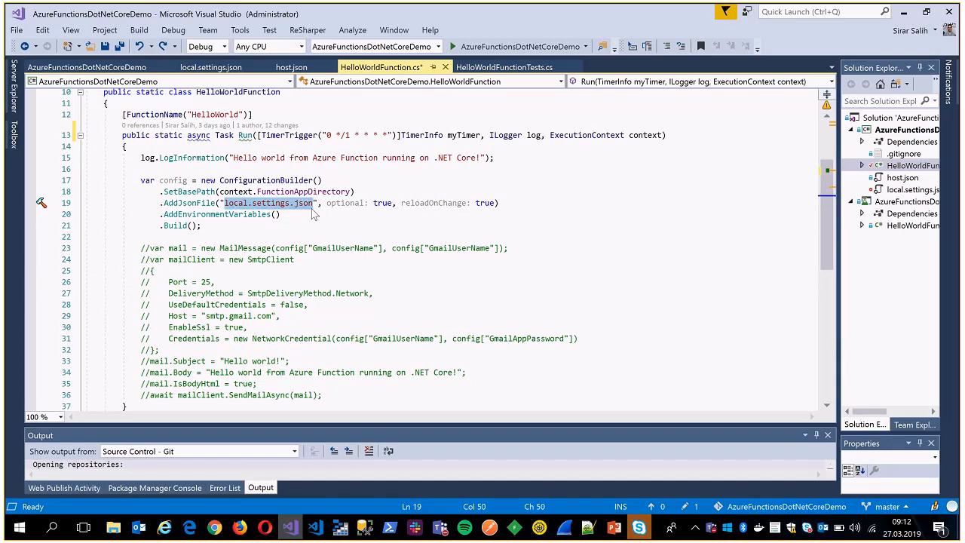
pyautogui.click(313, 208)
pyautogui.moveTo(838, 235); pyautogui.dragTo(776, 236)
pyautogui.click(224, 203)
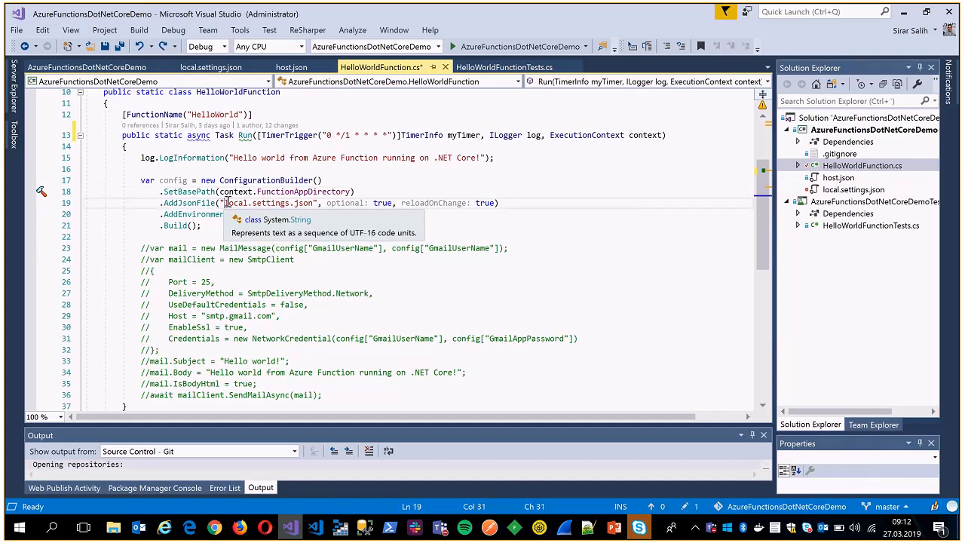
pyautogui.moveTo(225, 203); pyautogui.dragTo(312, 203)
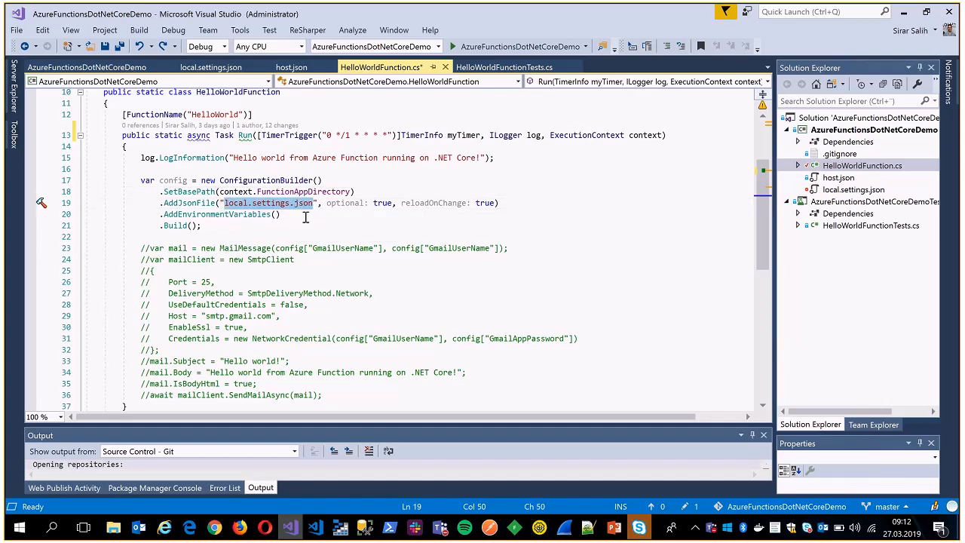
pyautogui.moveTo(224, 203); pyautogui.dragTo(321, 203)
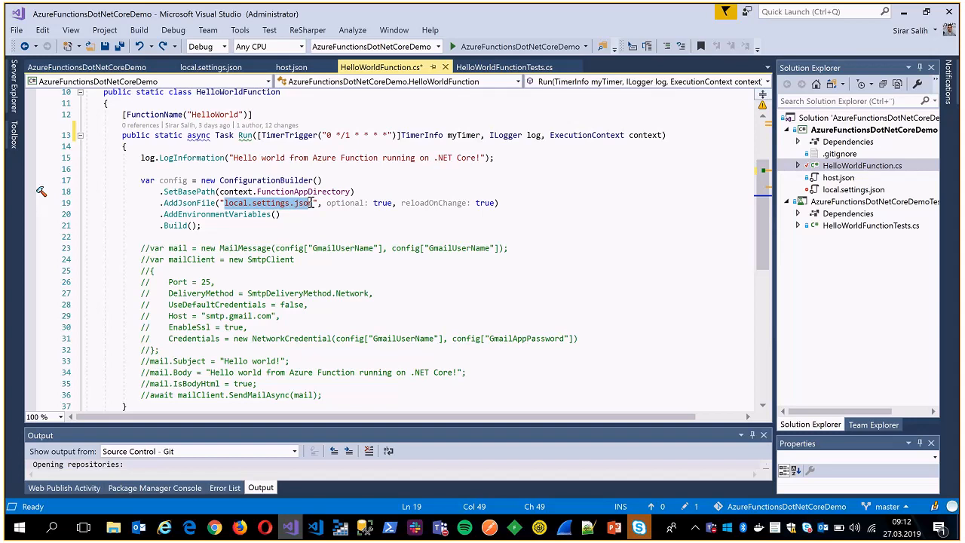
pyautogui.moveTo(224, 202); pyautogui.dragTo(314, 202)
pyautogui.click(314, 202)
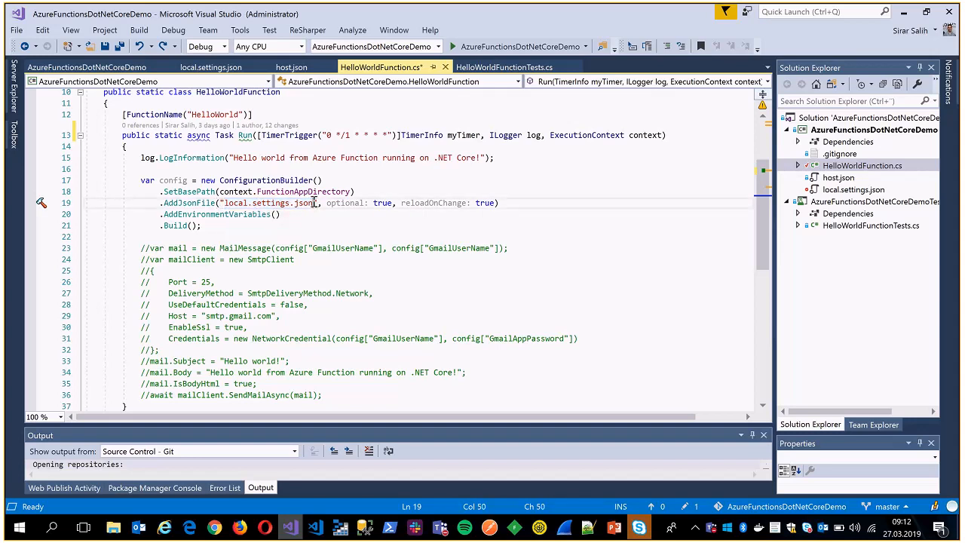
pyautogui.moveTo(223, 203); pyautogui.dragTo(248, 203)
pyautogui.click(317, 203)
# Open local.settings.json and examine the storage and Gmail credential settings.
pyautogui.click(854, 190)
pyautogui.doubleClick(839, 191)
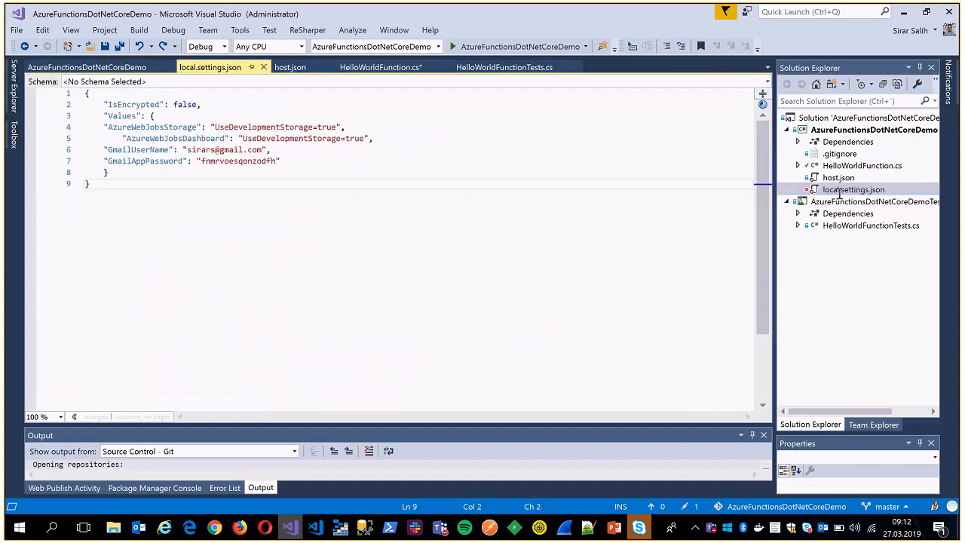
pyautogui.click(335, 161)
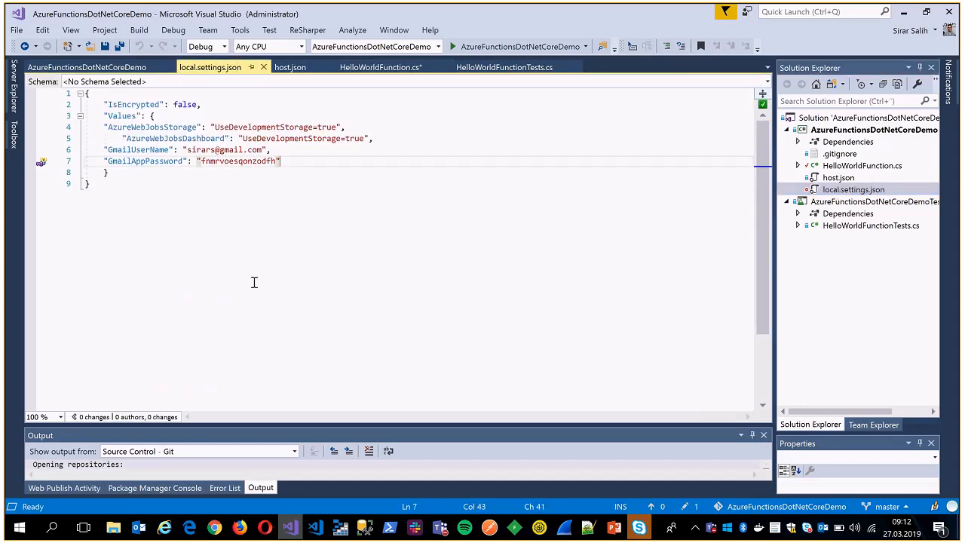
# Uncomment the mail-sending block in HelloWorldFunction.cs, from the MailMessage declaration through the SendMailAsync call.
pyautogui.hotkey('ctrl', 'Tab')
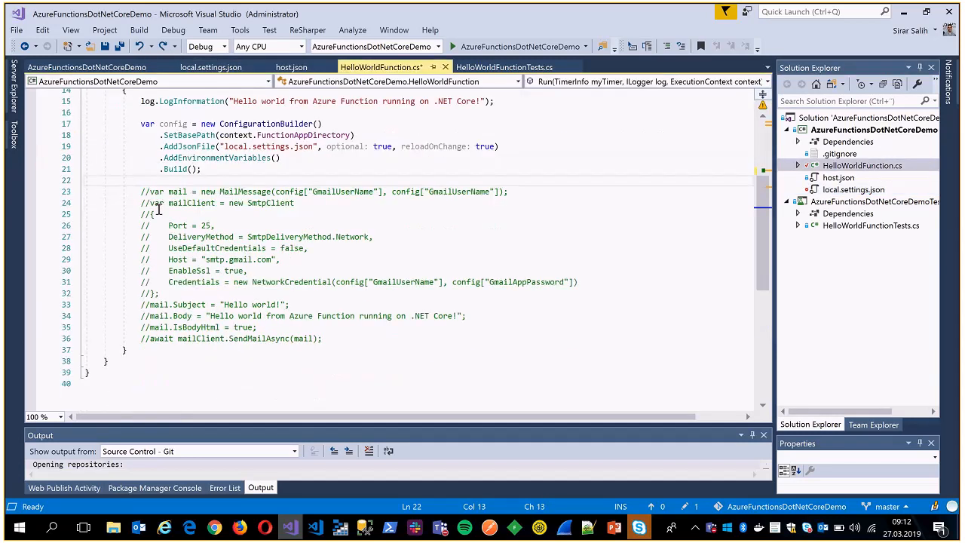
pyautogui.moveTo(140, 191); pyautogui.dragTo(336, 336)
pyautogui.hotkey('ctrl', 'k')
pyautogui.hotkey('ctrl', 'u')
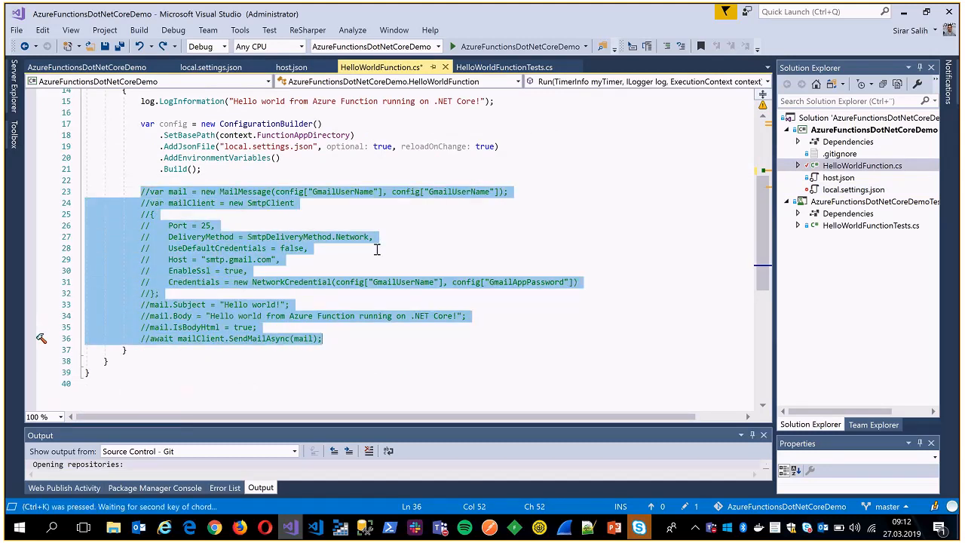
pyautogui.click(377, 250)
# Review the MailMessage, SmtpClient and SendMailAsync code together with the configuration block above it.
pyautogui.moveTo(140, 192); pyautogui.dragTo(348, 318)
pyautogui.click(365, 338)
pyautogui.scroll(-2, 379, 315)
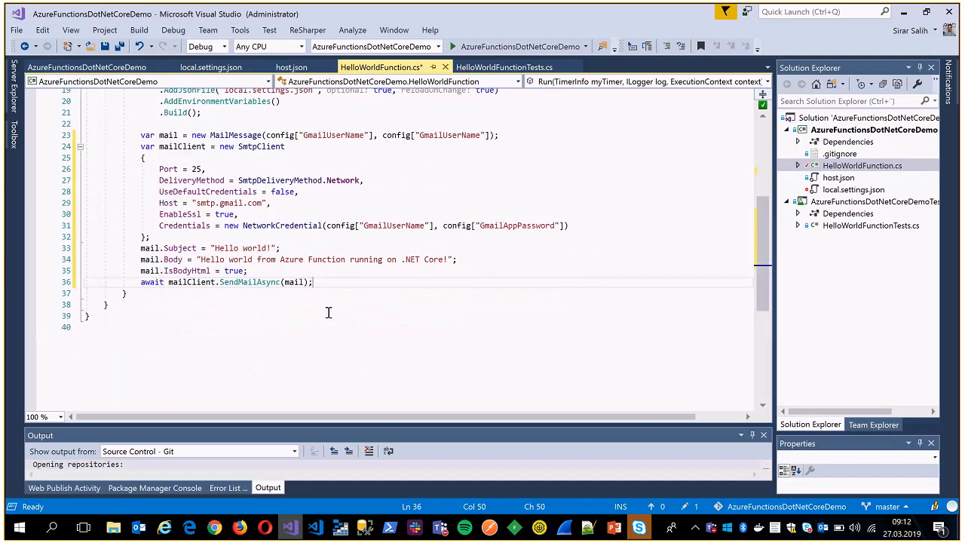
pyautogui.scroll(5, 327, 312)
pyautogui.scroll(-3, 298, 283)
pyautogui.moveTo(138, 193); pyautogui.dragTo(334, 345)
pyautogui.click(336, 347)
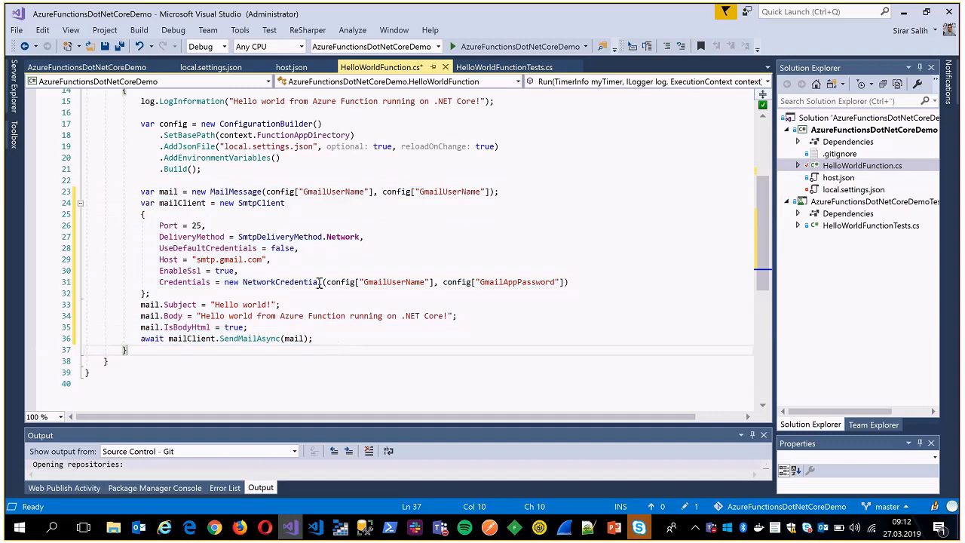
pyautogui.click(336, 228)
pyautogui.scroll(2, 338, 234)
pyautogui.scroll(-1, 331, 234)
pyautogui.click(278, 217)
pyautogui.click(267, 226)
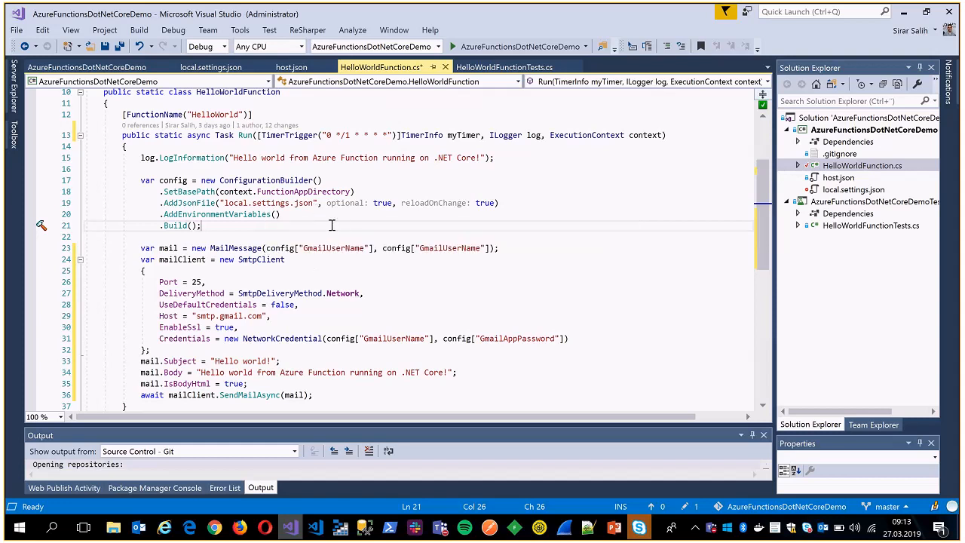
# Open local.settings.json and check the GmailUserName and GmailAppPassword entries.
pyautogui.click(211, 68)
pyautogui.moveTo(192, 150); pyautogui.dragTo(232, 144)
pyautogui.moveTo(123, 162); pyautogui.dragTo(245, 162)
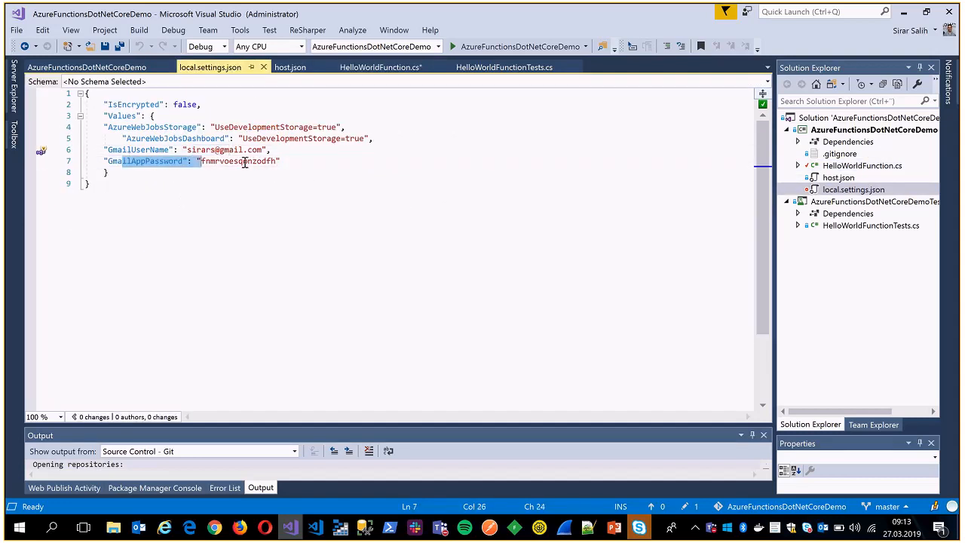
pyautogui.click(244, 162)
pyautogui.moveTo(91, 161); pyautogui.dragTo(295, 155)
pyautogui.click(295, 154)
# Return to HelloWorldFunction.cs and save the file with its uncommented mail-sending code.
pyautogui.click(381, 68)
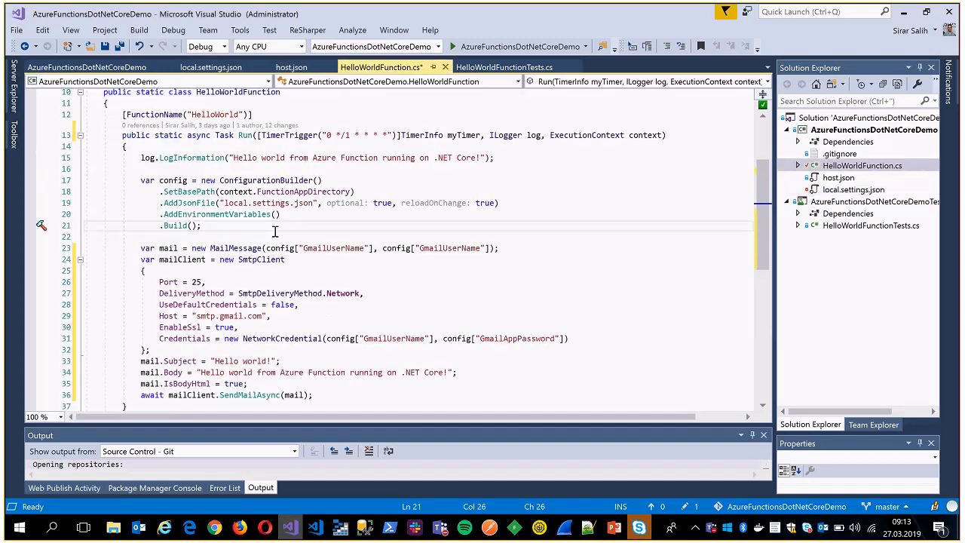
pyautogui.hotkey('ctrl', 's')
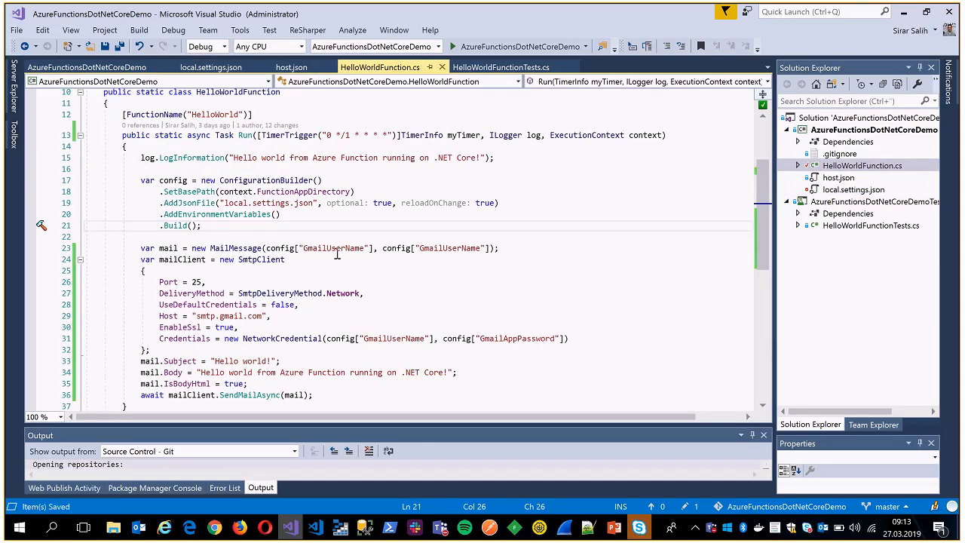
# Widen the Solution Explorer pane to fit the full file names and look over the configuration and mail-sending code.
pyautogui.moveTo(775, 275); pyautogui.dragTo(834, 274)
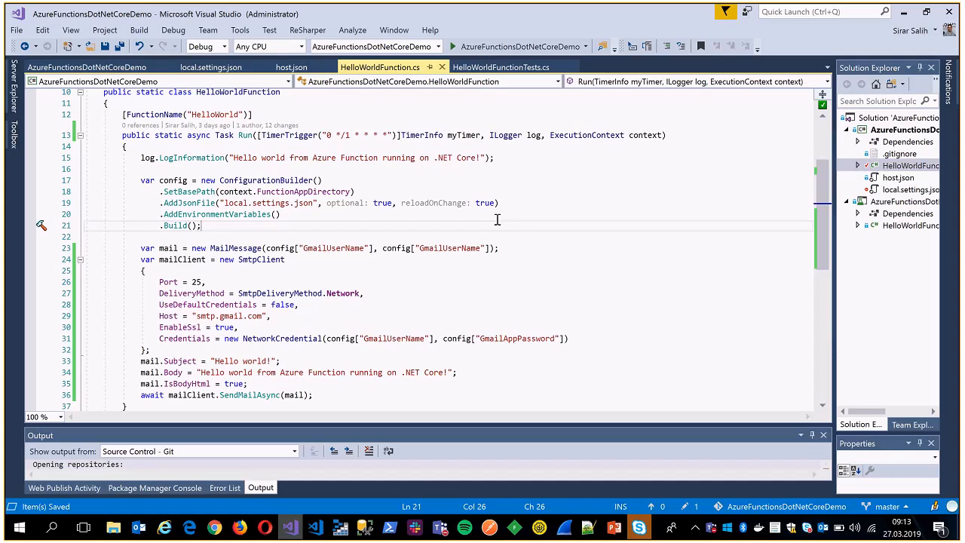
pyautogui.scroll(-2, 497, 219)
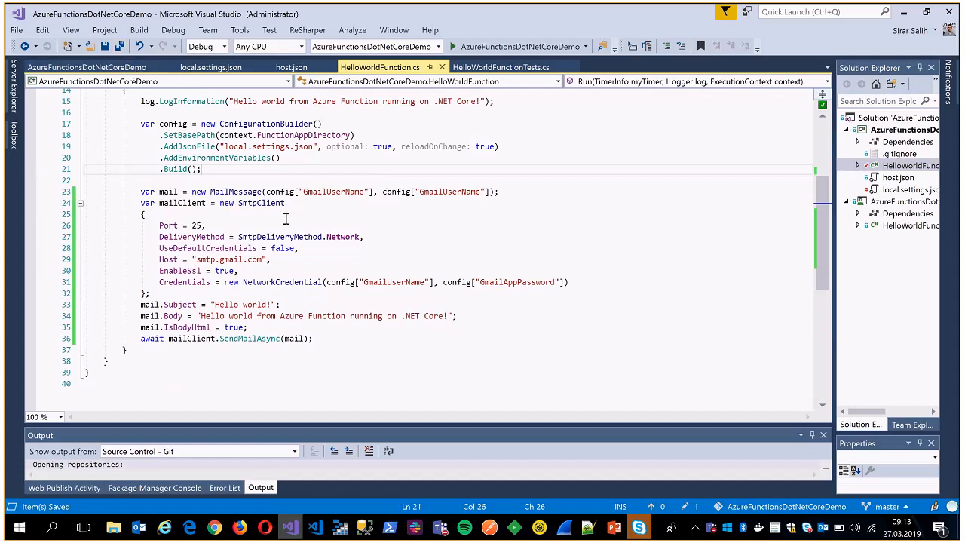
pyautogui.scroll(2, 264, 249)
pyautogui.scroll(-2, 242, 285)
pyautogui.scroll(3, 762, 213)
pyautogui.click(554, 248)
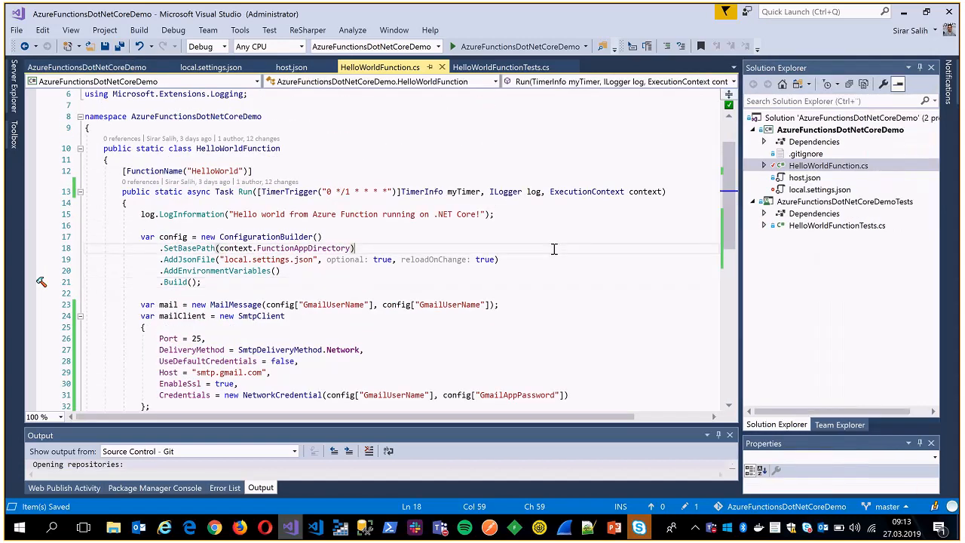
pyautogui.scroll(-3, 467, 271)
pyautogui.scroll(2, 475, 263)
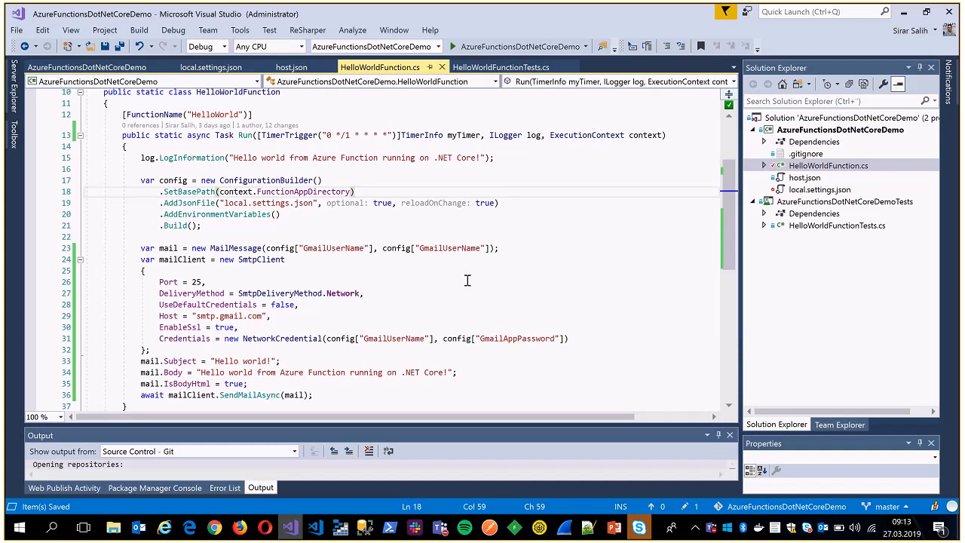
# Start debugging the AzureFunctionsDotNetCoreDemo project and allow func.exe through the firewall on domain, private and public networks.
pyautogui.click(808, 129)
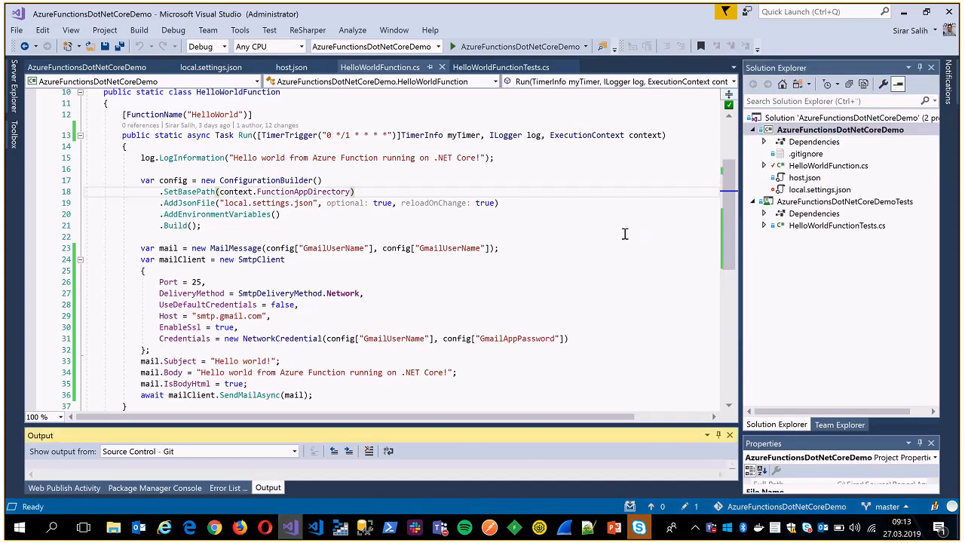
pyautogui.press('F5')
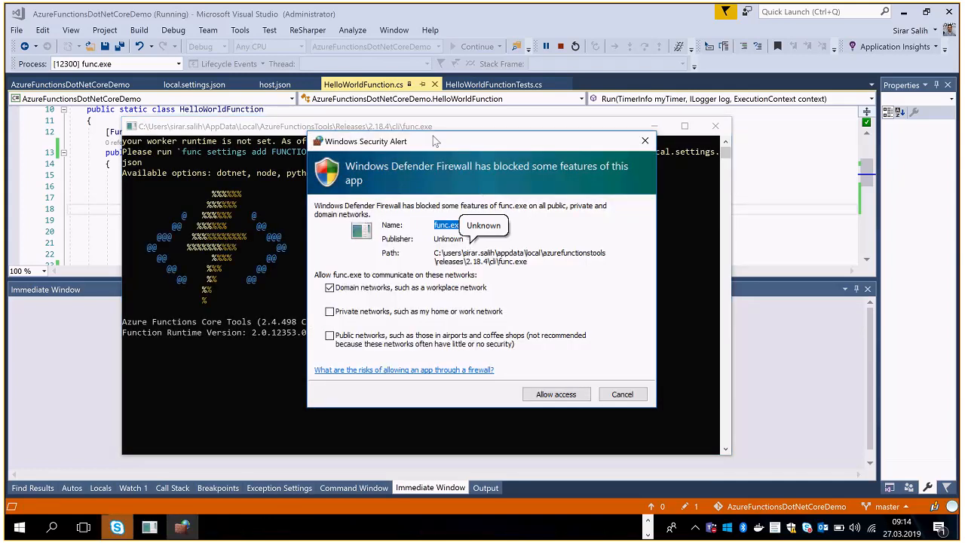
pyautogui.moveTo(435, 141); pyautogui.dragTo(425, 128)
pyautogui.click(318, 297)
pyautogui.click(318, 321)
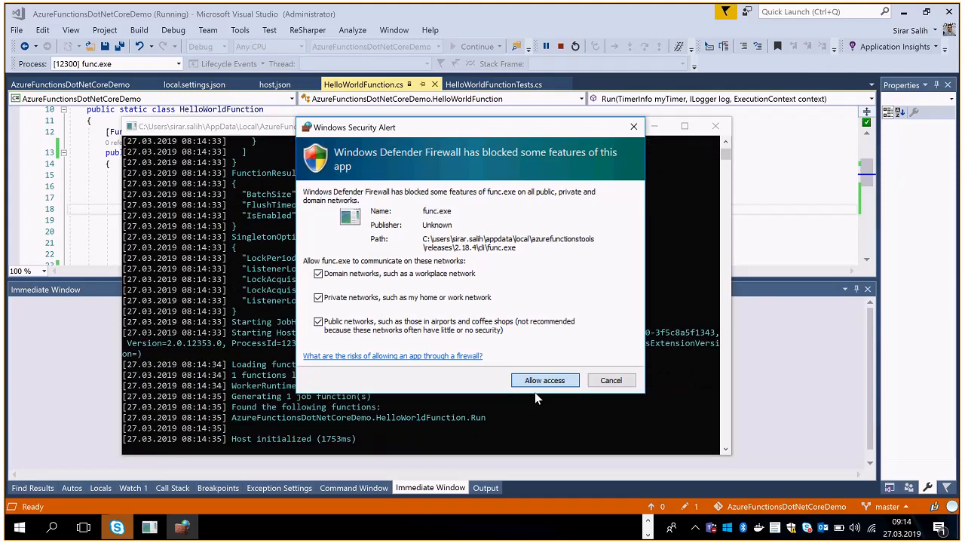
pyautogui.click(536, 381)
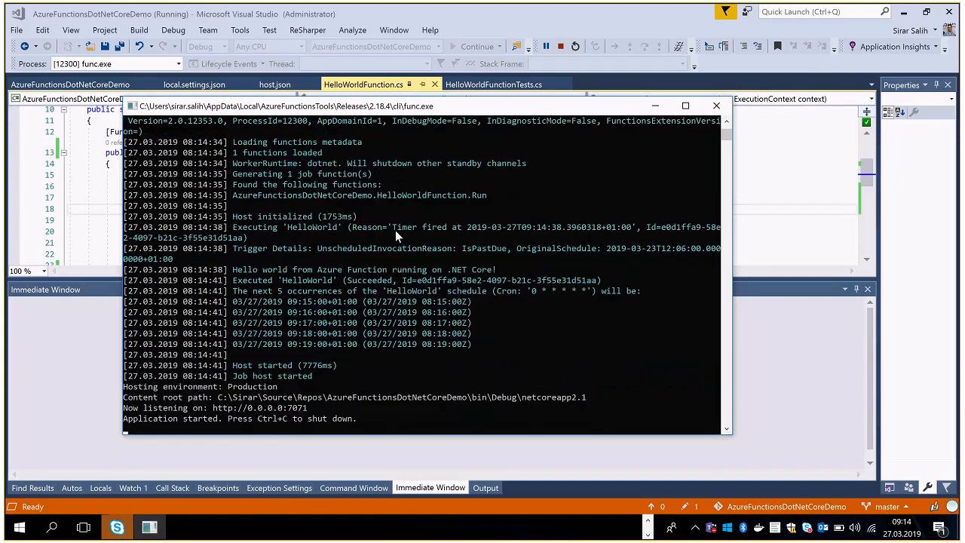
# Switch to the Gmail inbox in Chrome and open the new "Hello world!" message sent by the function.
pyautogui.click(648, 520)
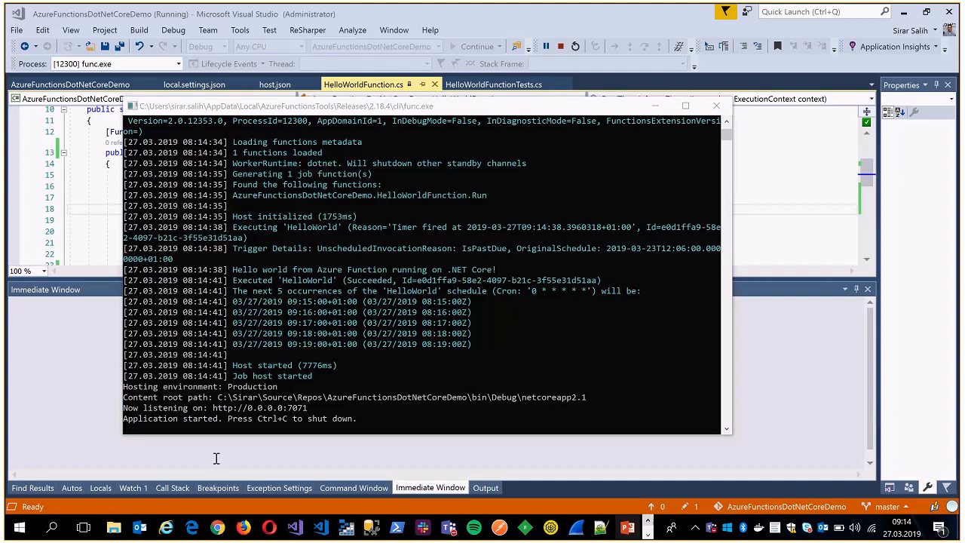
pyautogui.click(216, 531)
pyautogui.click(184, 476)
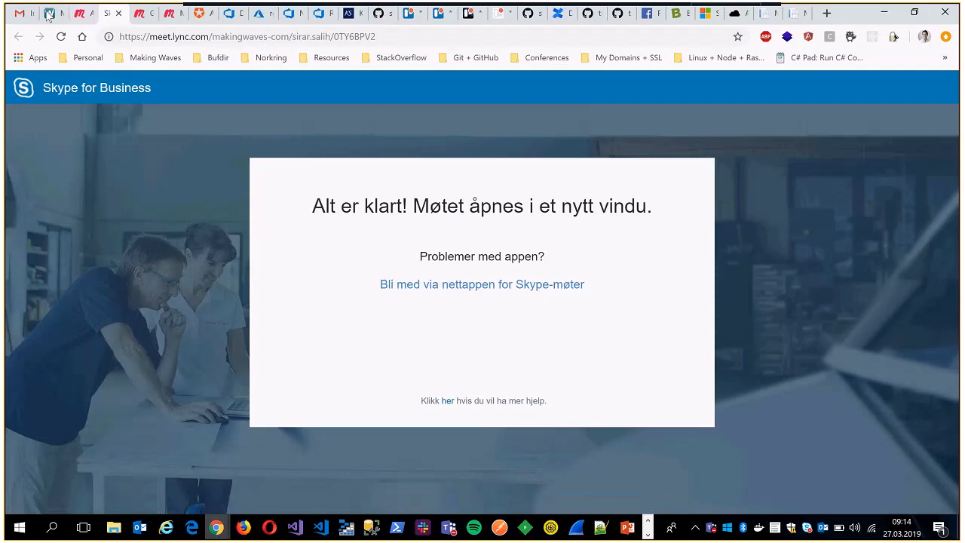
pyautogui.click(22, 13)
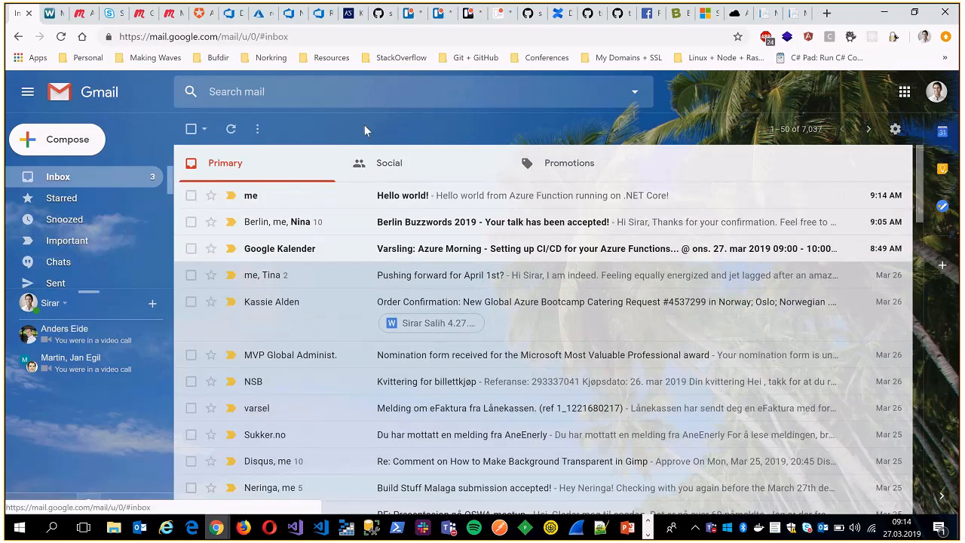
pyautogui.click(388, 195)
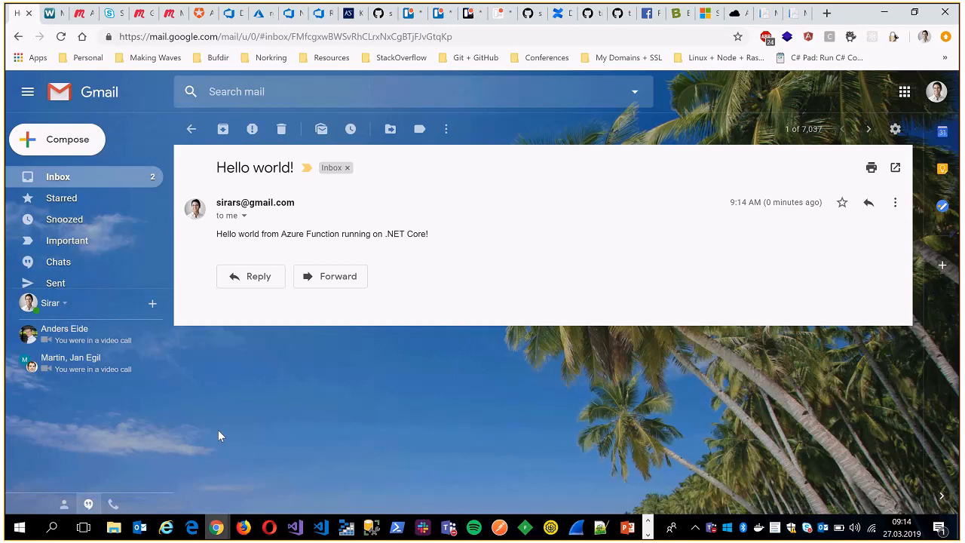
# Switch back to Visual Studio, stop the debugging session and save HelloWorldFunction.cs.
pyautogui.click(294, 527)
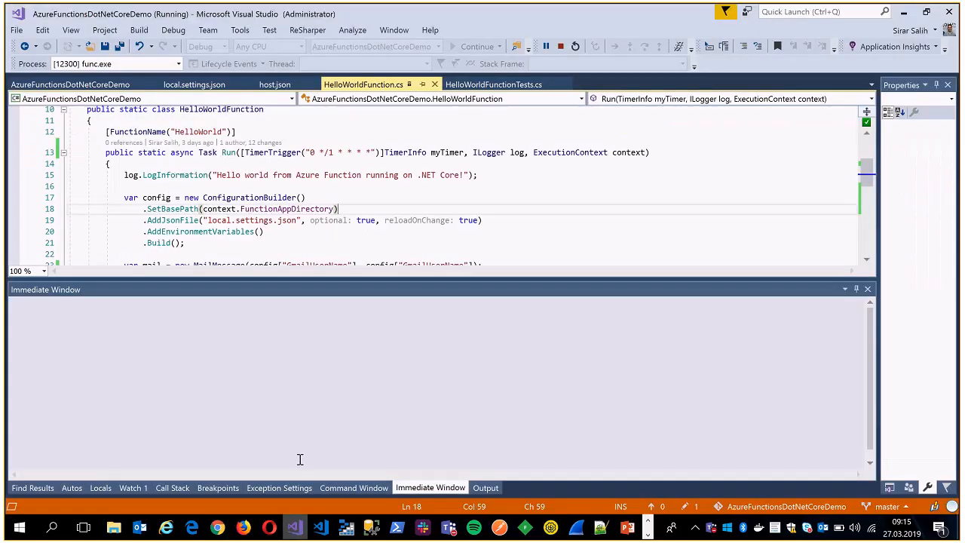
pyautogui.click(561, 48)
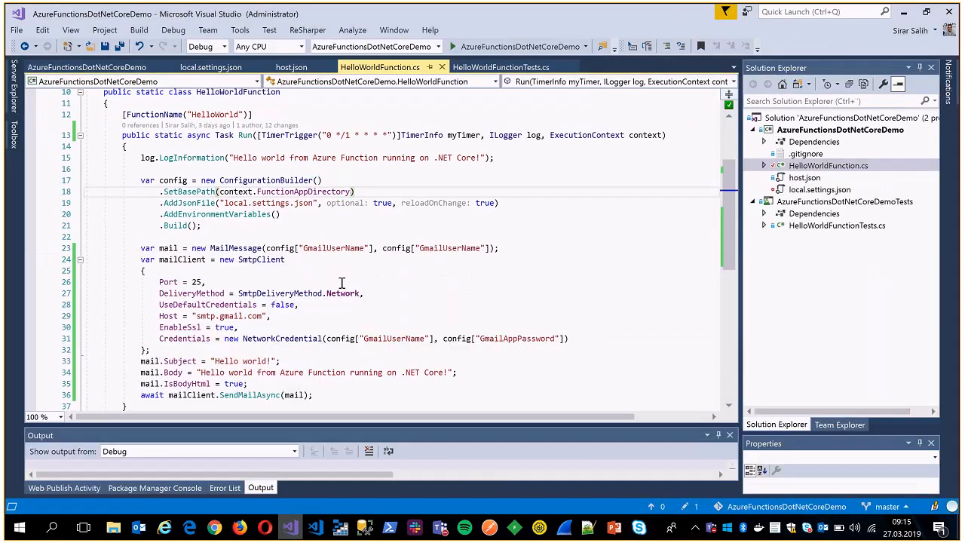
pyautogui.click(349, 225)
pyautogui.scroll(3, 357, 193)
pyautogui.scroll(-1, 351, 197)
pyautogui.hotkey('ctrl', 's')
pyautogui.scroll(1, 295, 216)
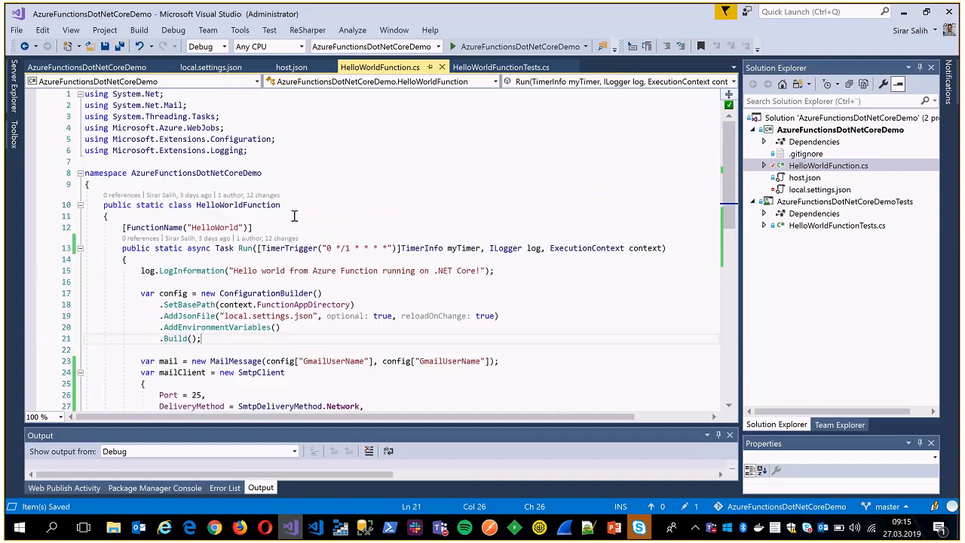
pyautogui.click(298, 259)
# Switch to the Azure DevOps Builds page in Chrome and highlight the dev.azure.com part of its address.
pyautogui.moveTo(214, 527)
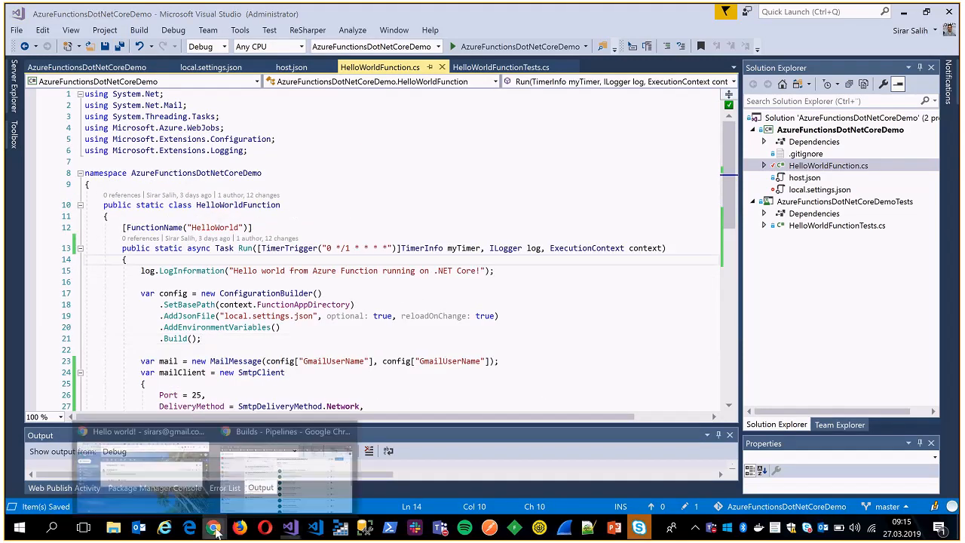
pyautogui.click(305, 475)
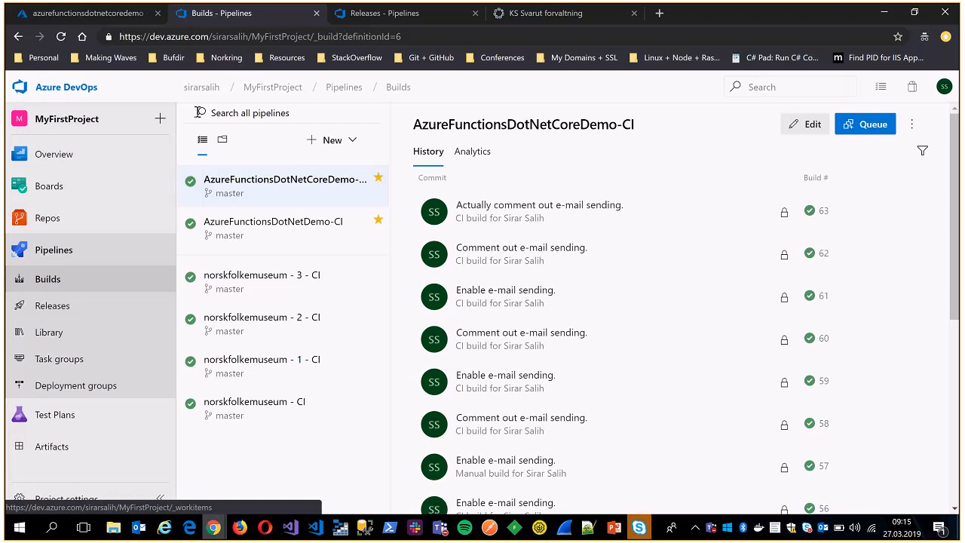
pyautogui.moveTo(213, 36); pyautogui.dragTo(106, 36)
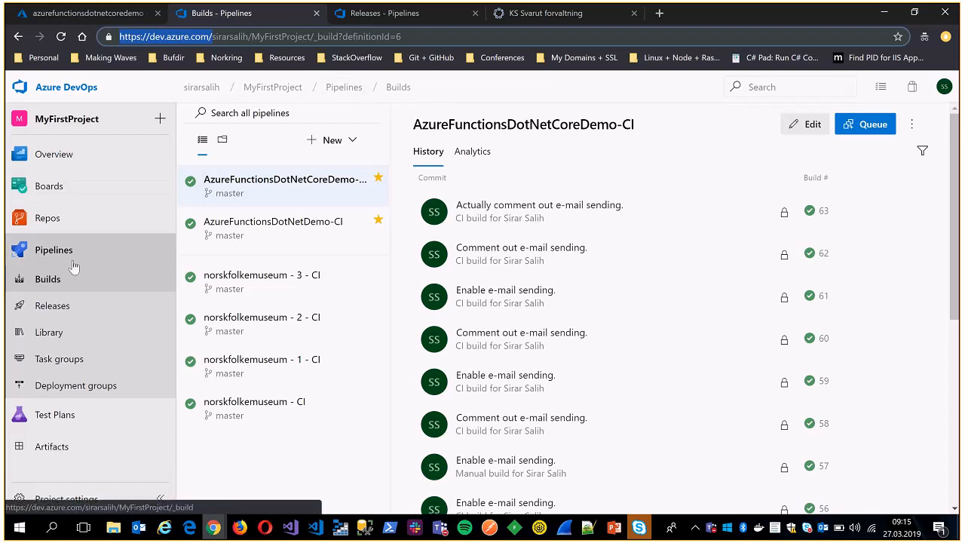
# Open the project's repository files and switch to the AzureFunctionsDotNetCoreDemo repository.
pyautogui.click(46, 219)
pyautogui.click(51, 226)
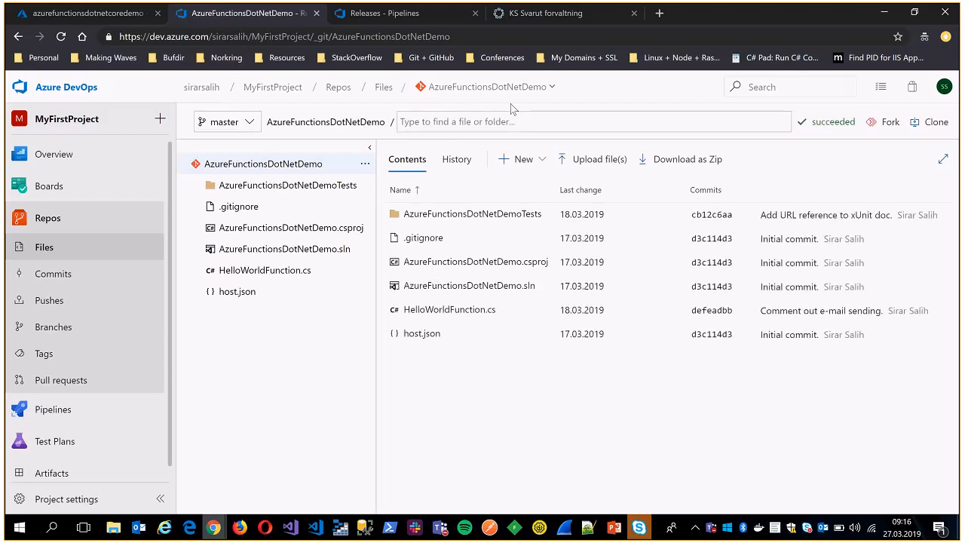
pyautogui.click(513, 89)
pyautogui.click(287, 393)
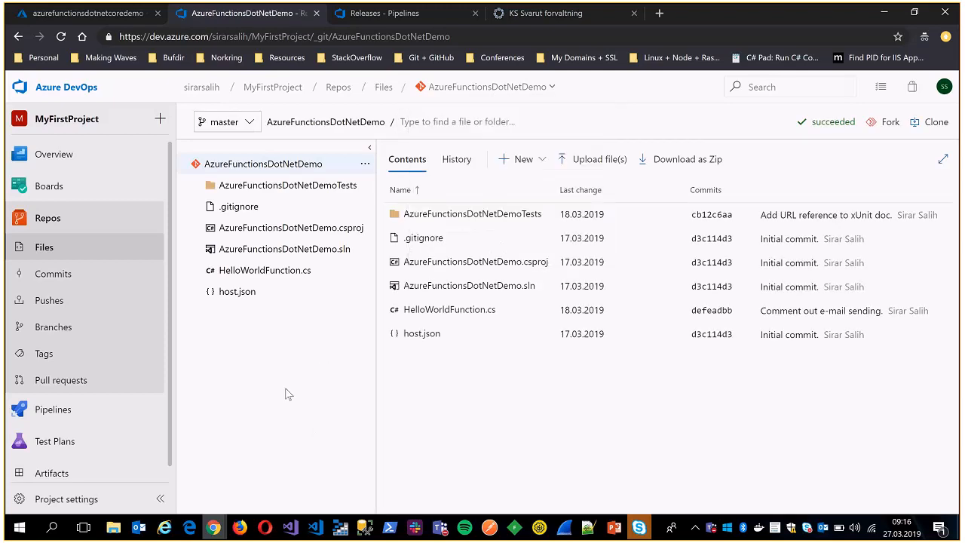
pyautogui.click(520, 88)
pyautogui.click(515, 137)
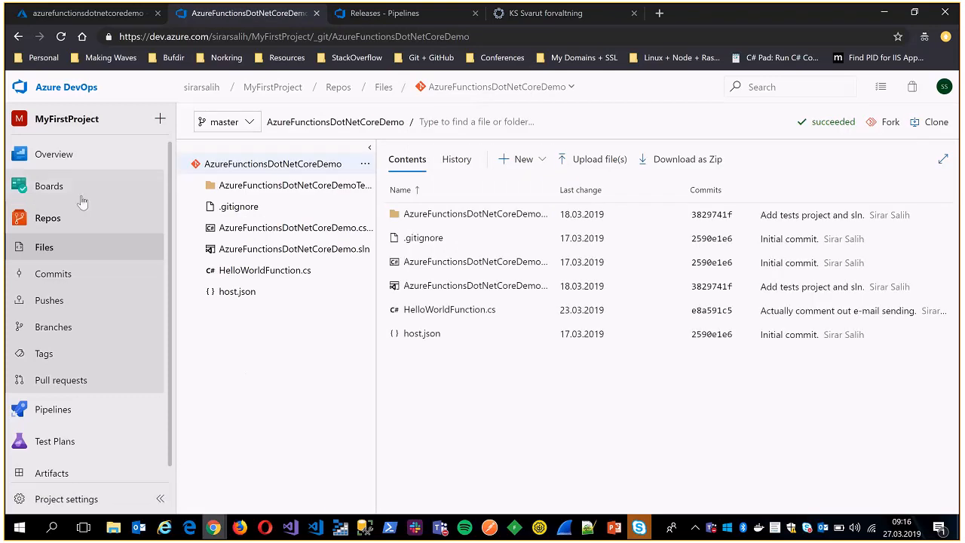
# Open the AzureFunctionsDotNetCoreDemo-CI build pipeline for editing and display the tasks that can be added to Agent job 1.
pyautogui.click(55, 410)
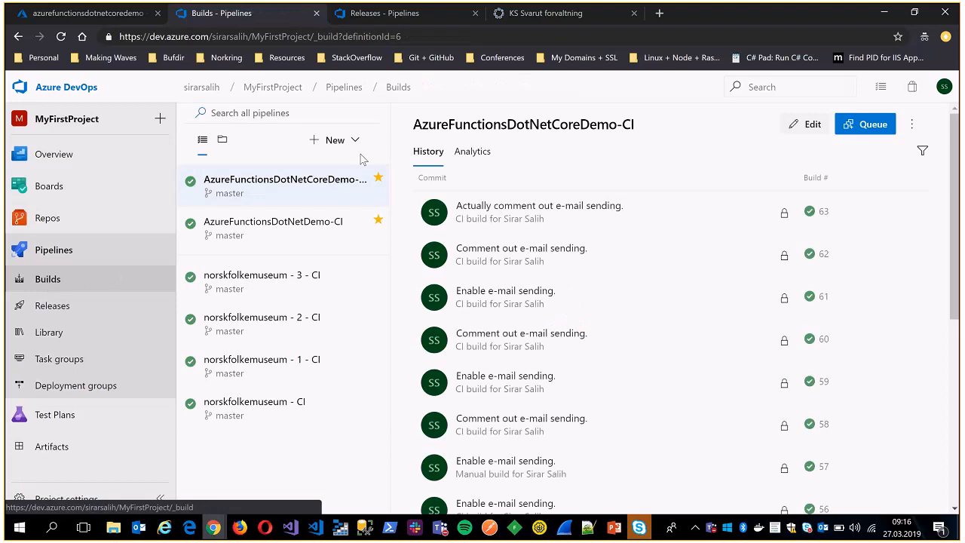
pyautogui.click(345, 145)
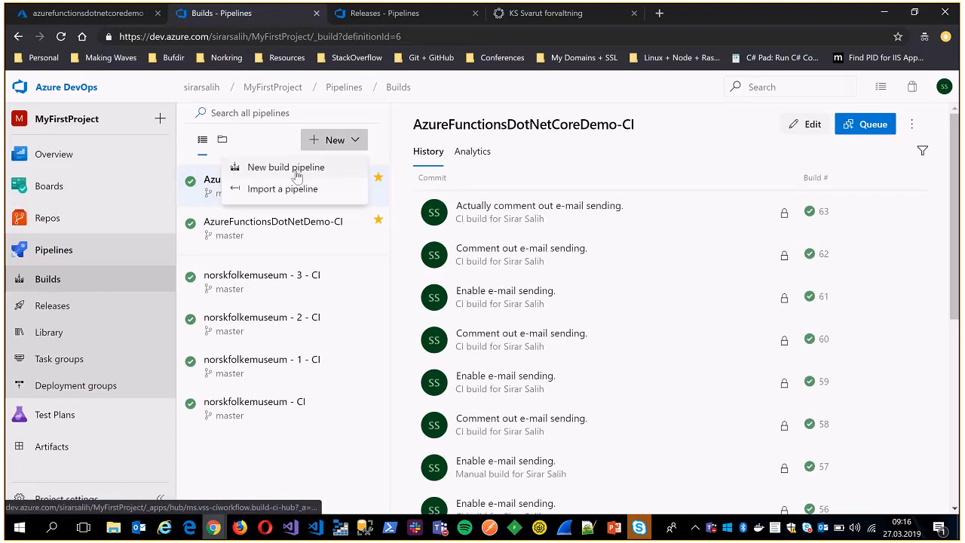
pyautogui.click(232, 450)
pyautogui.click(812, 126)
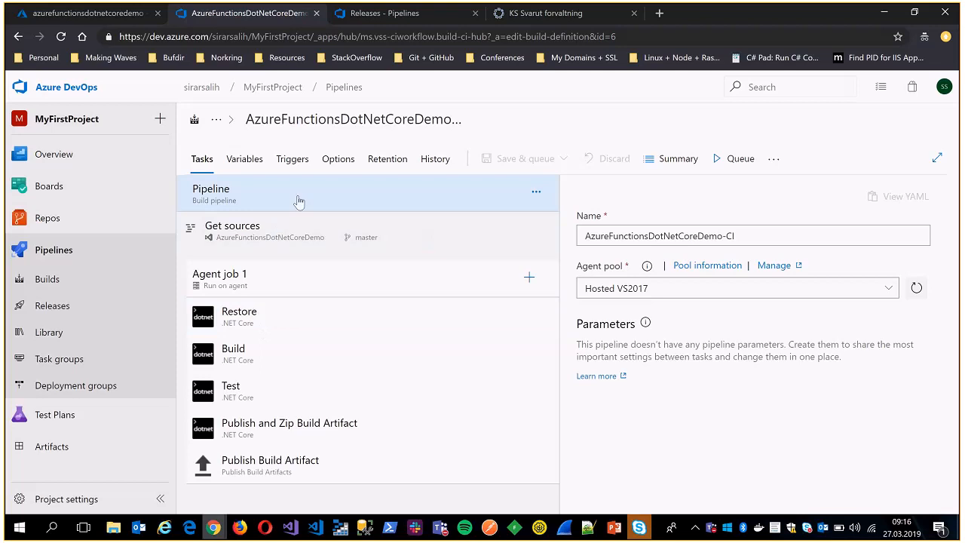
pyautogui.click(529, 279)
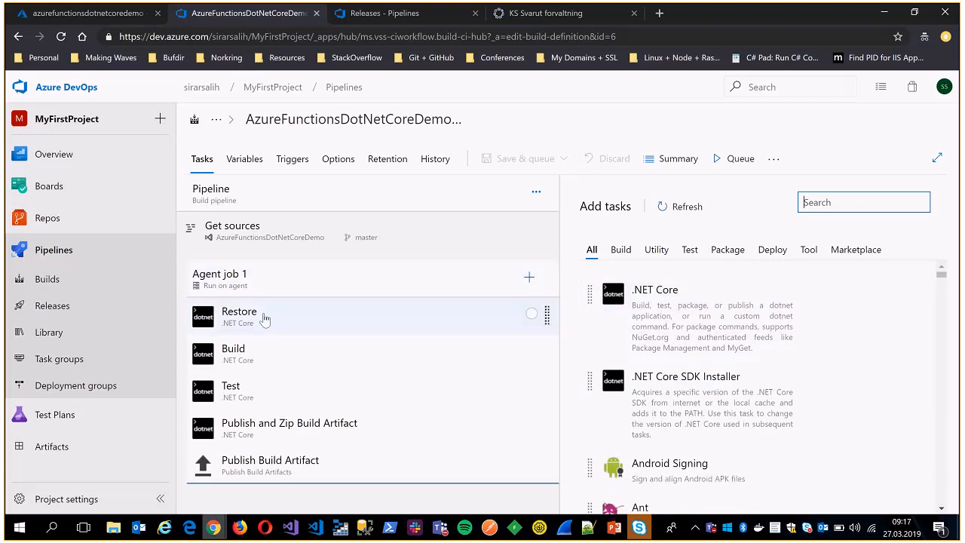
# Examine the Restore task's command, project path and feed settings, and glance at the Build task's settings for comparison.
pyautogui.click(226, 317)
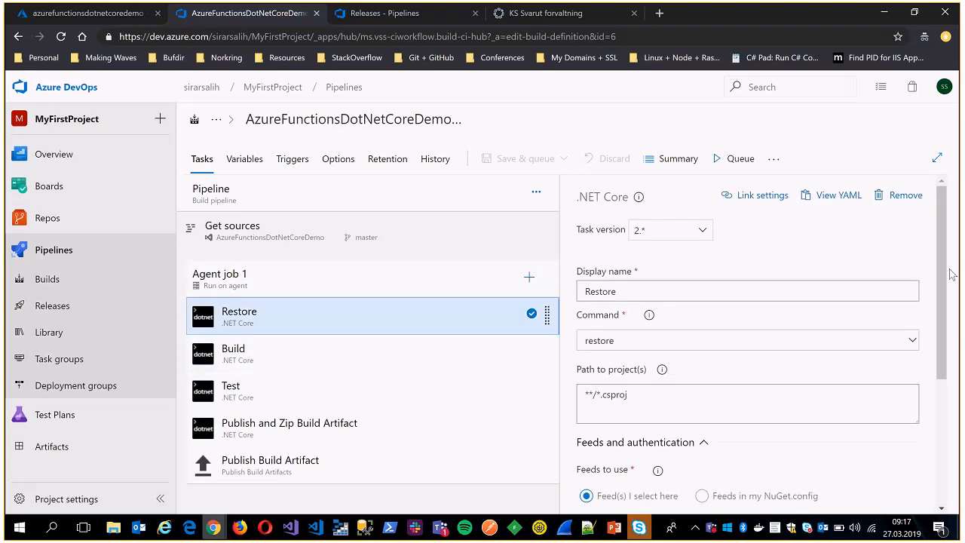
pyautogui.moveTo(941, 261); pyautogui.dragTo(941, 267)
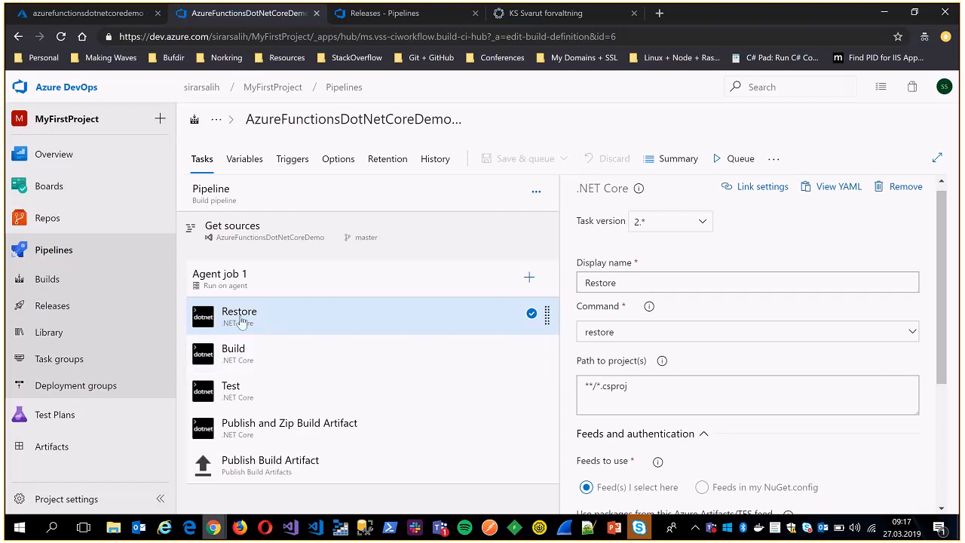
pyautogui.moveTo(940, 260); pyautogui.dragTo(940, 372)
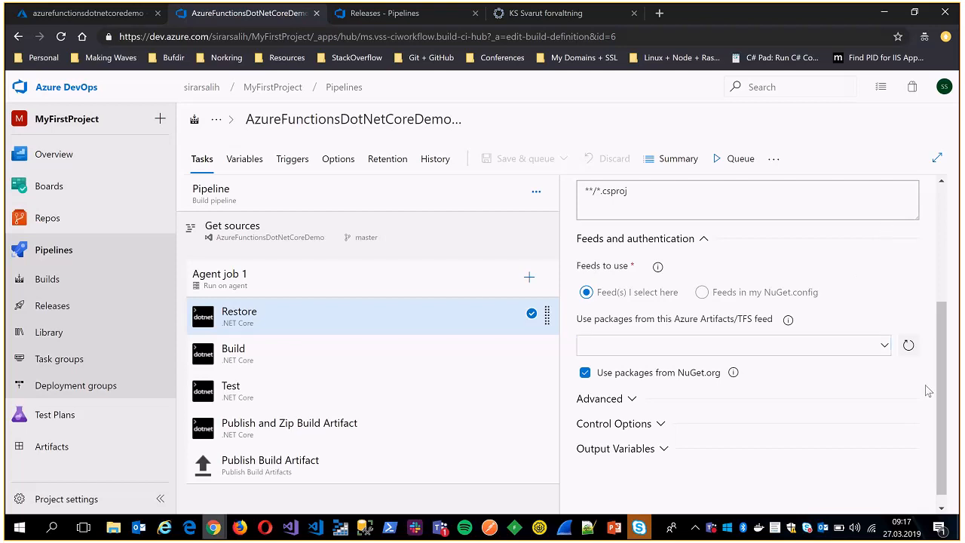
pyautogui.moveTo(941, 398); pyautogui.dragTo(940, 408)
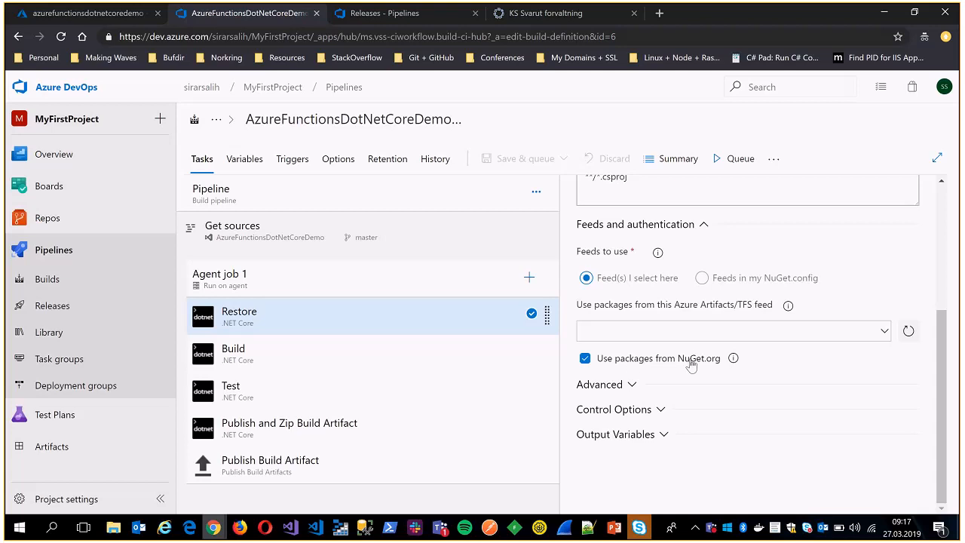
pyautogui.scroll(3, 746, 332)
pyautogui.scroll(-3, 808, 305)
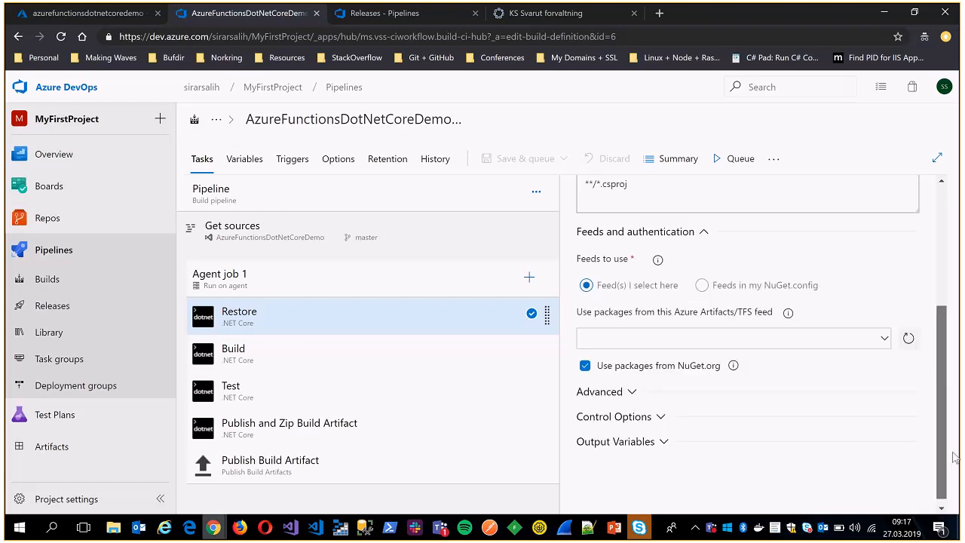
pyautogui.click(355, 343)
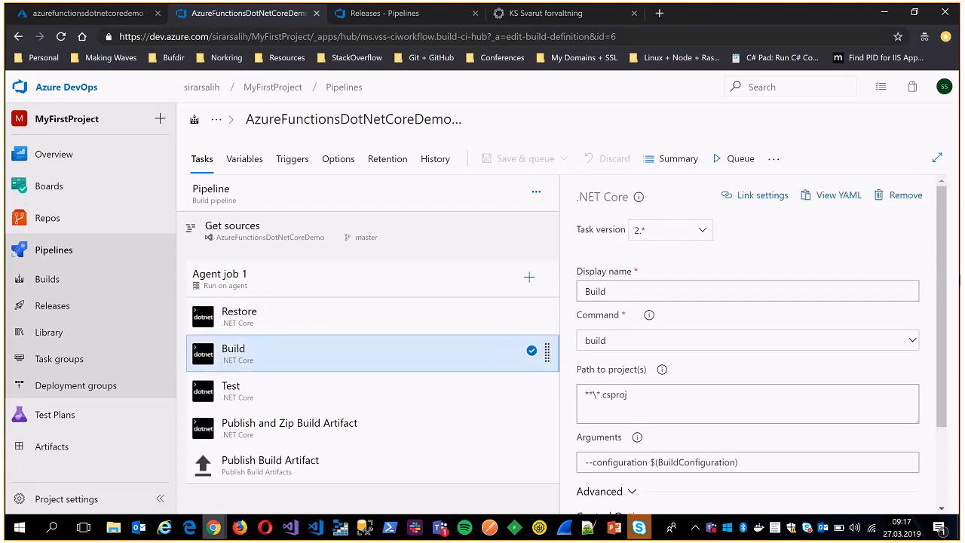
pyautogui.click(319, 310)
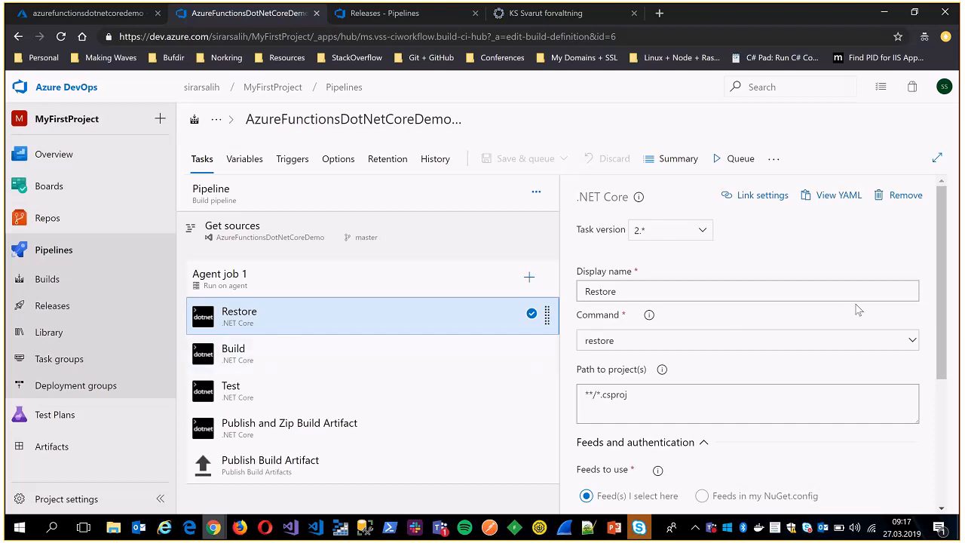
# Examine the Build task's command, project path and options, and highlight its configuration argument with the BuildConfiguration variable.
pyautogui.click(347, 358)
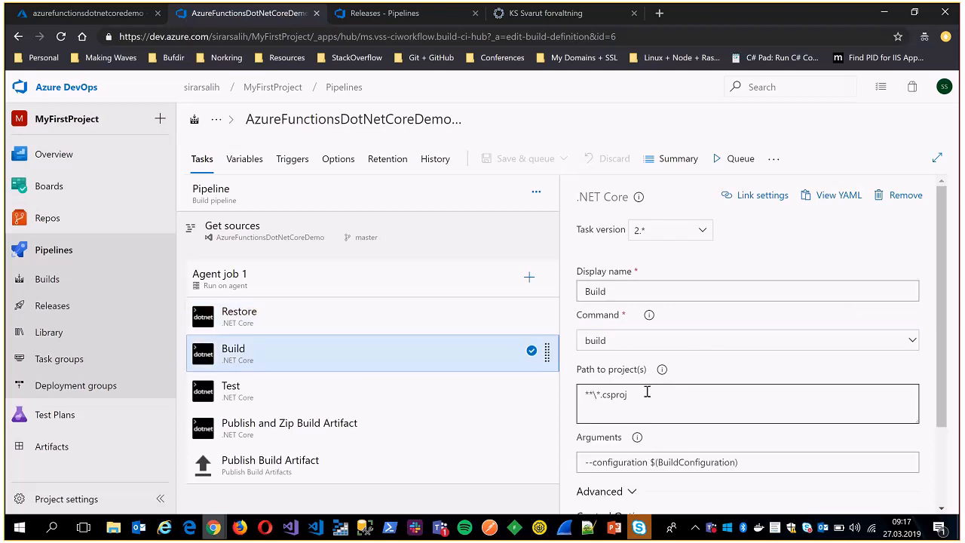
pyautogui.scroll(-1, 945, 309)
pyautogui.scroll(-1, 946, 309)
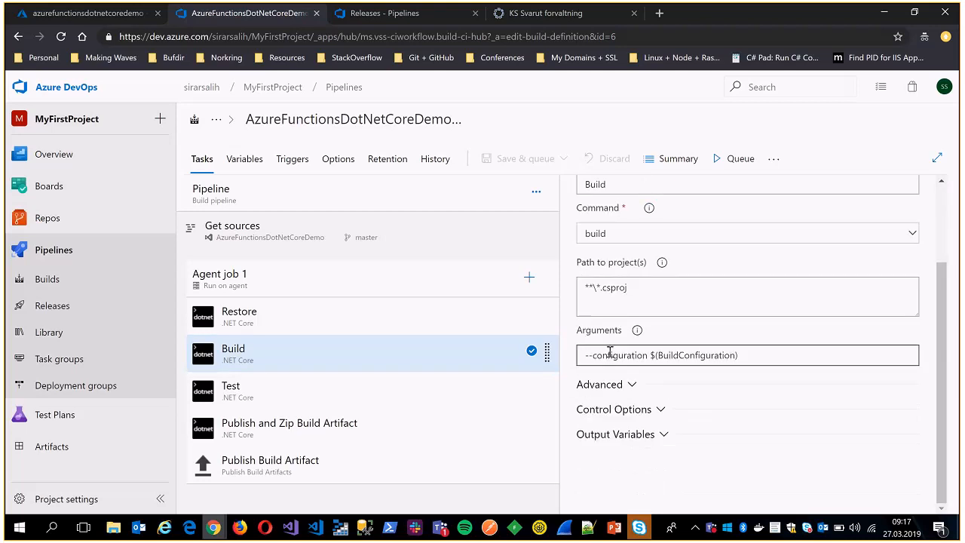
pyautogui.moveTo(750, 353); pyautogui.dragTo(548, 357)
pyautogui.click(647, 355)
pyautogui.hotkey('ctrl', 'a')
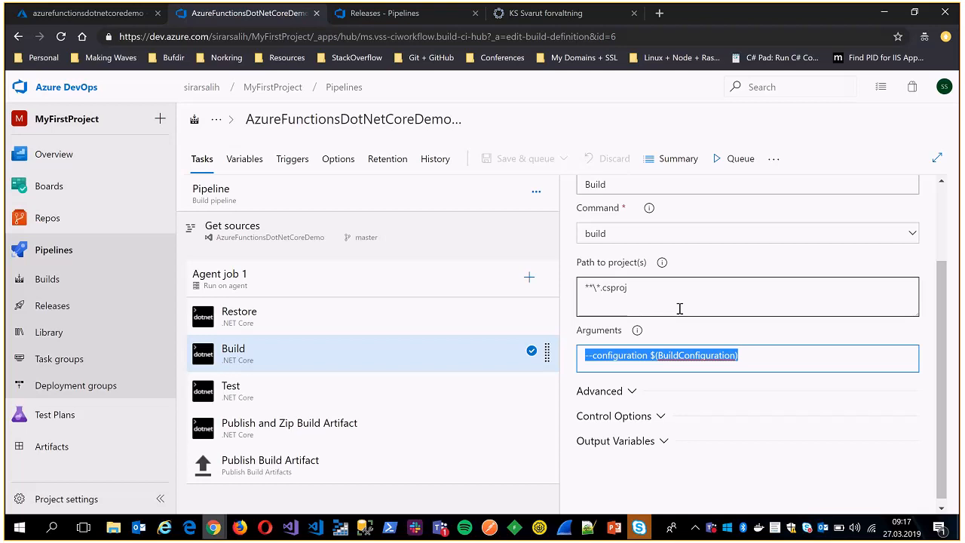
pyautogui.moveTo(647, 355); pyautogui.dragTo(739, 356)
# Look up the BuildConfiguration value among the pipeline variables and return to the Build task's arguments.
pyautogui.click(231, 159)
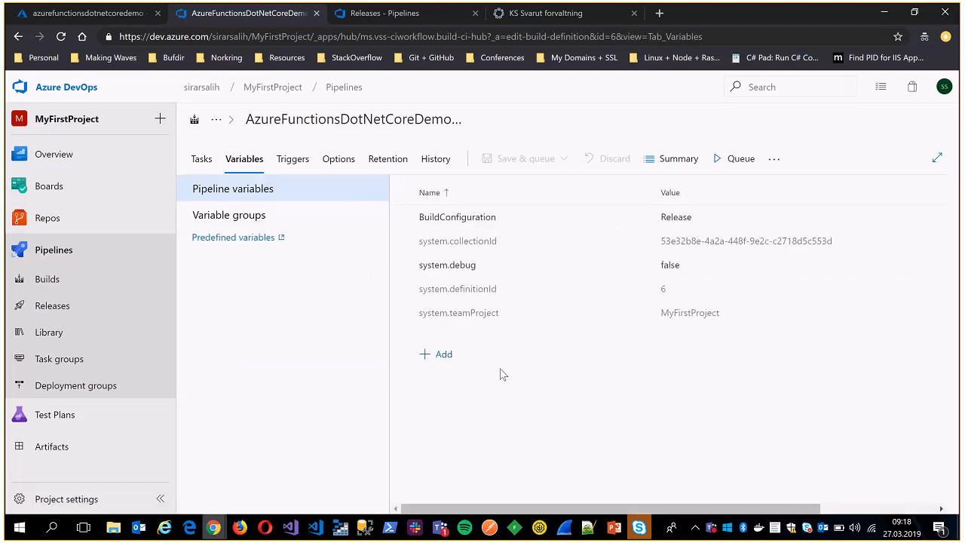
pyautogui.click(202, 158)
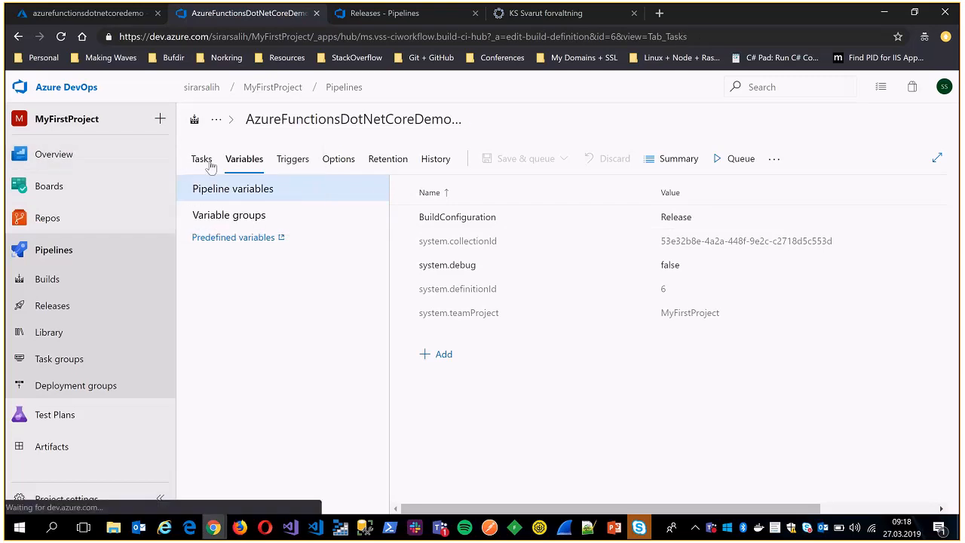
pyautogui.scroll(-2, 732, 347)
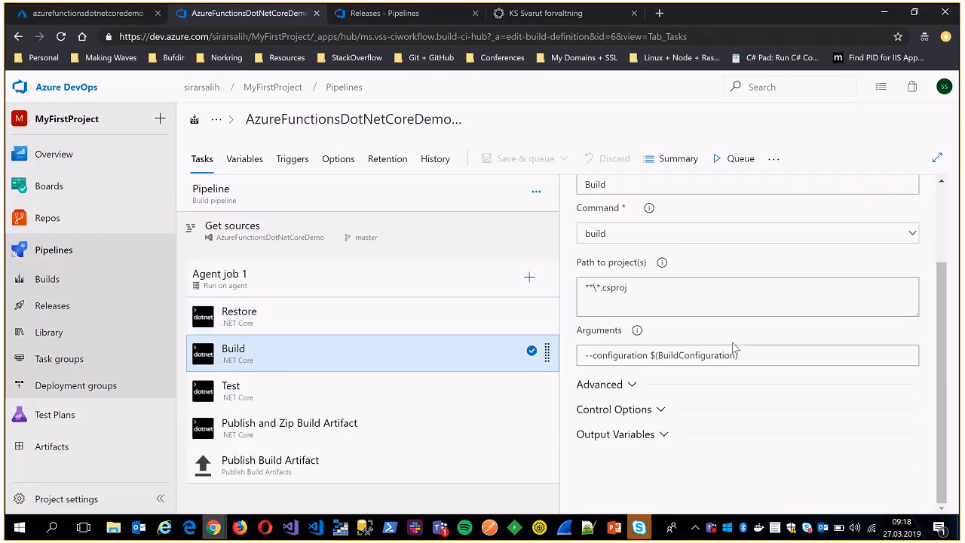
# Display the Test task's settings, then switch to Visual Studio and inspect the CanaryTest assertion in HelloWorldFunctionTests.cs.
pyautogui.click(256, 399)
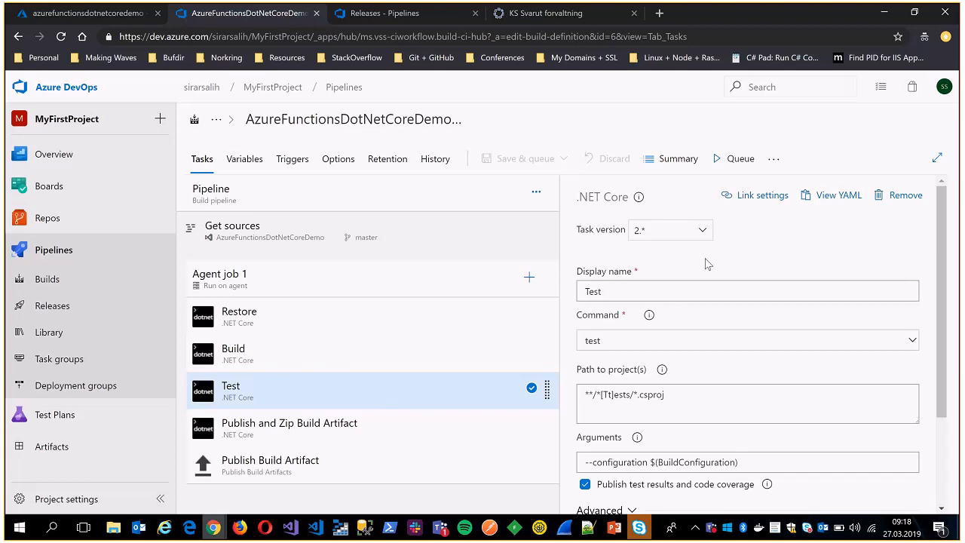
pyautogui.click(291, 526)
pyautogui.click(418, 248)
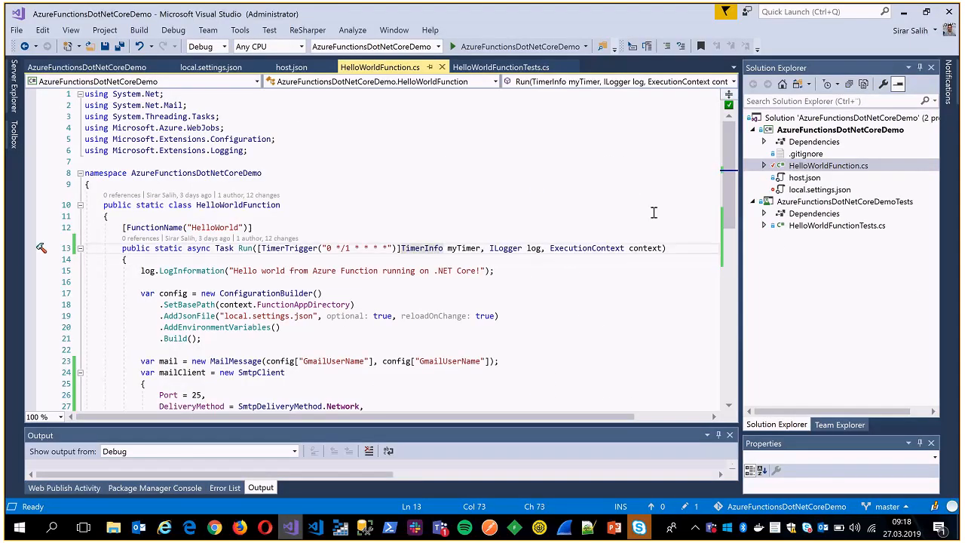
pyautogui.doubleClick(828, 226)
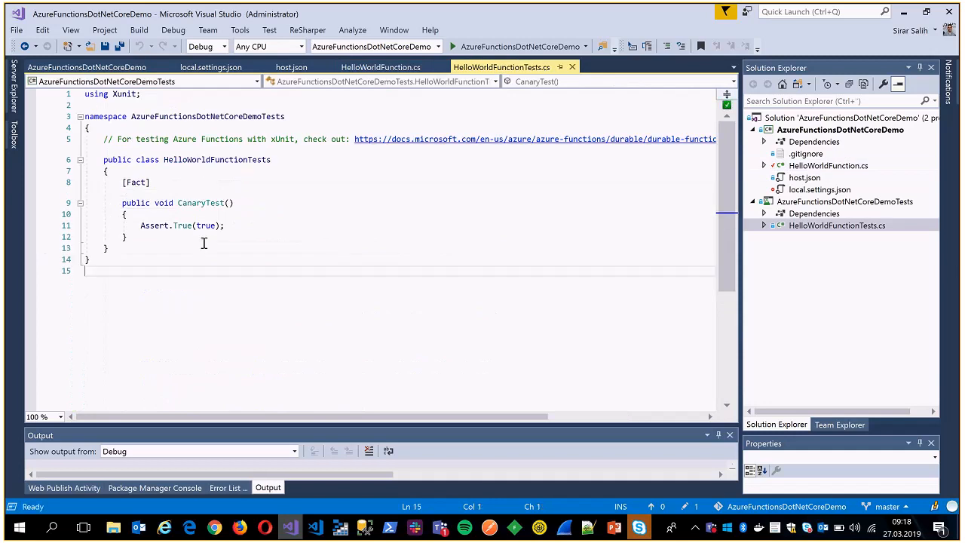
pyautogui.click(183, 202)
pyautogui.hotkey('shift', 'End')
pyautogui.click(222, 225)
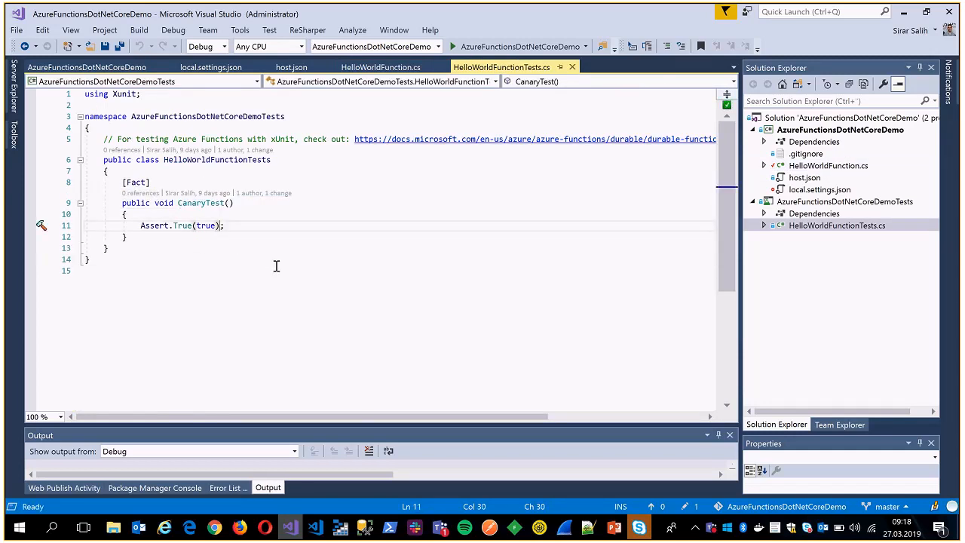
pyautogui.moveTo(141, 225); pyautogui.dragTo(242, 225)
pyautogui.click(242, 225)
# Inspect the Application and Build properties of the AzureFunctionsDotNetCoreDemoTests project and close them.
pyautogui.click(817, 202)
pyautogui.rightClick(816, 203)
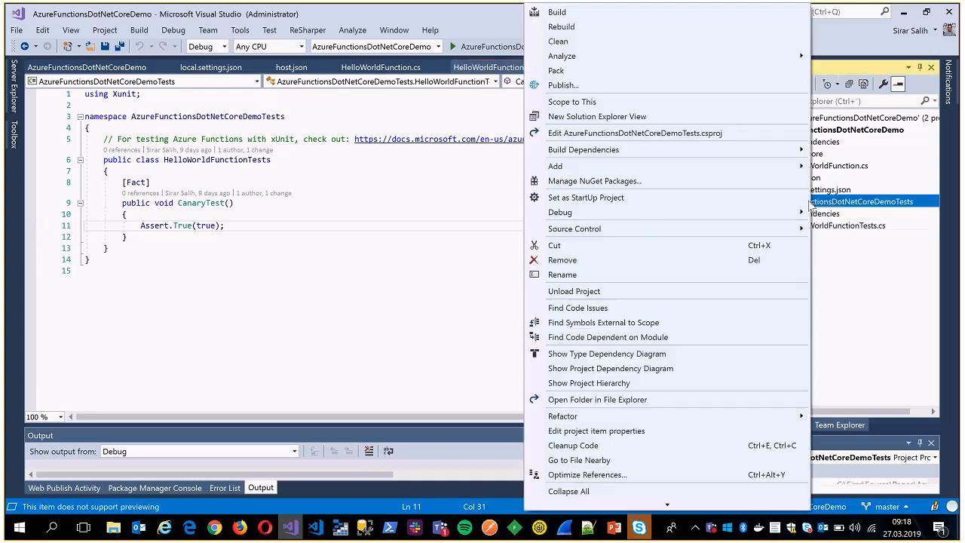
pyautogui.scroll(-1, 637, 453)
pyautogui.click(588, 500)
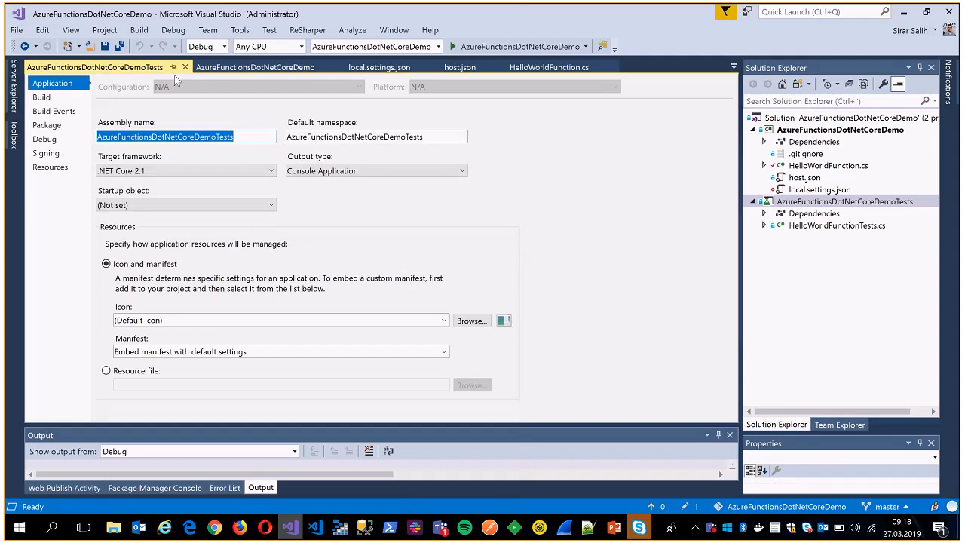
pyautogui.click(41, 98)
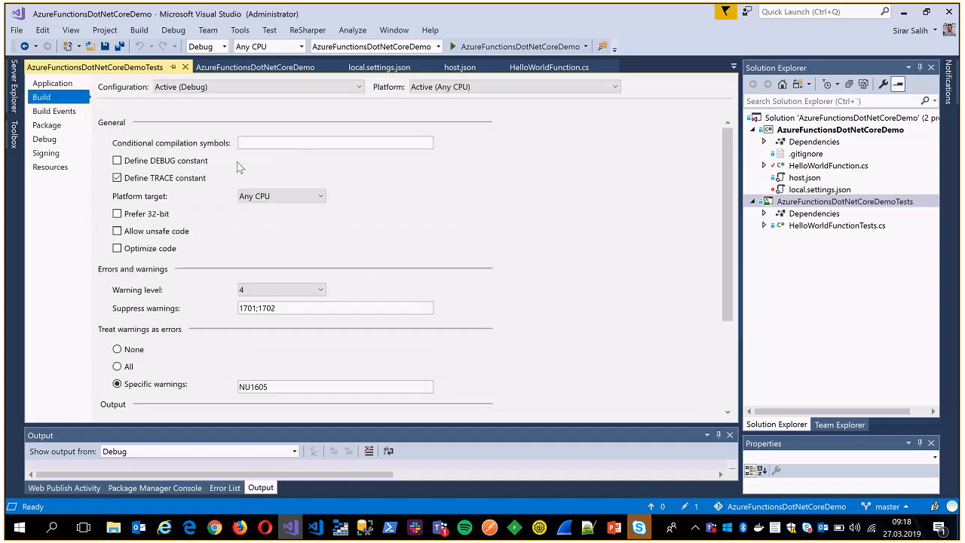
pyautogui.moveTo(726, 234); pyautogui.dragTo(723, 334)
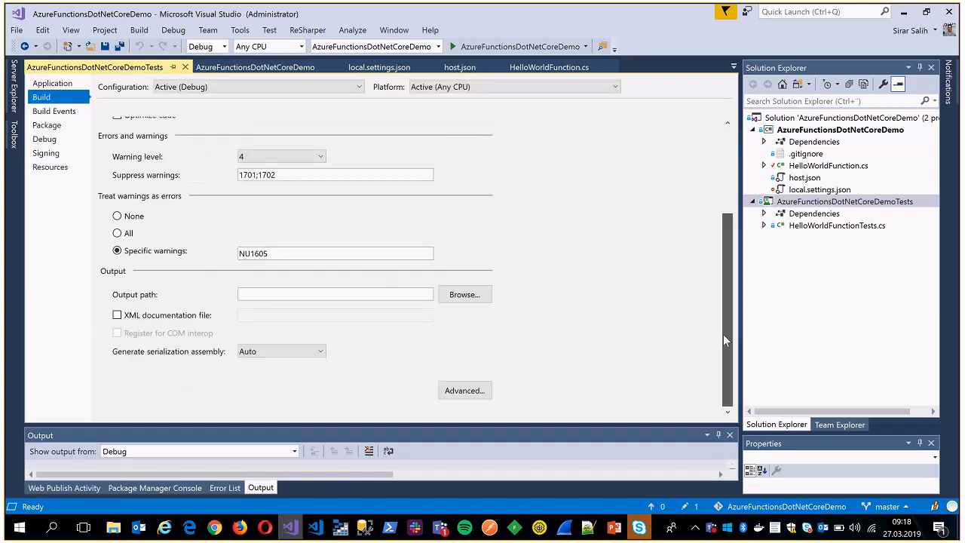
pyautogui.scroll(5, 732, 277)
pyautogui.click(52, 82)
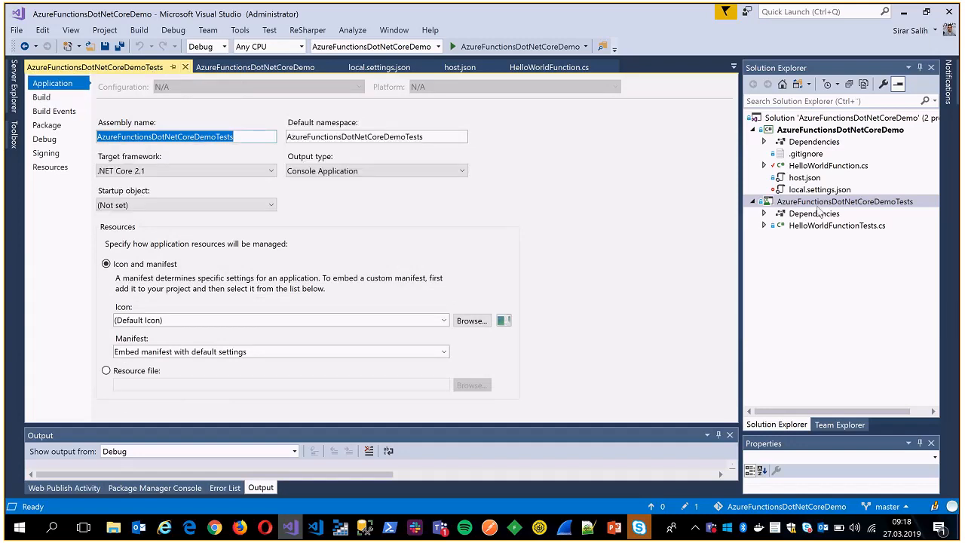
pyautogui.click(184, 67)
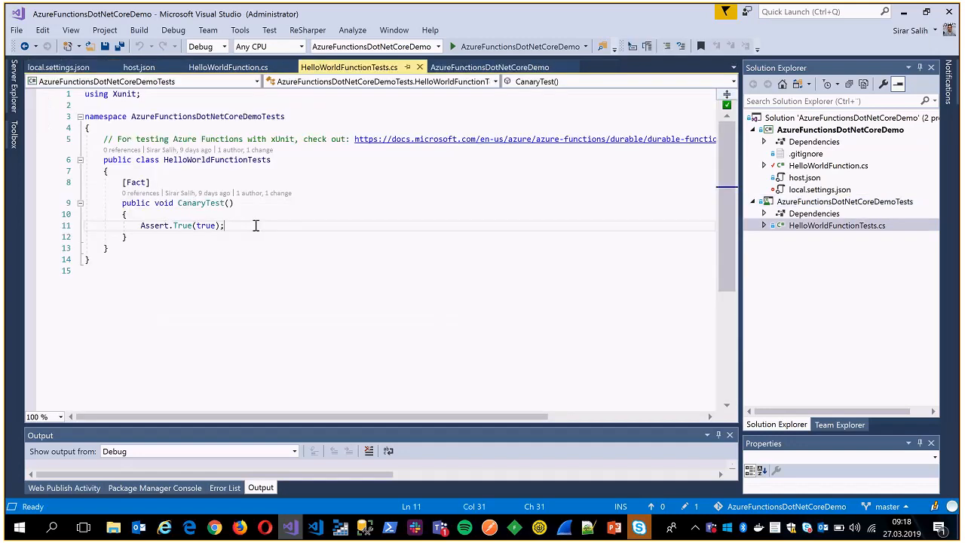
# Point out the Xunit using directive and highlight the durable-functions-unit-testing documentation link in the comment of HelloWorldFunctionTests.cs.
pyautogui.click(125, 95)
pyautogui.press('Down')
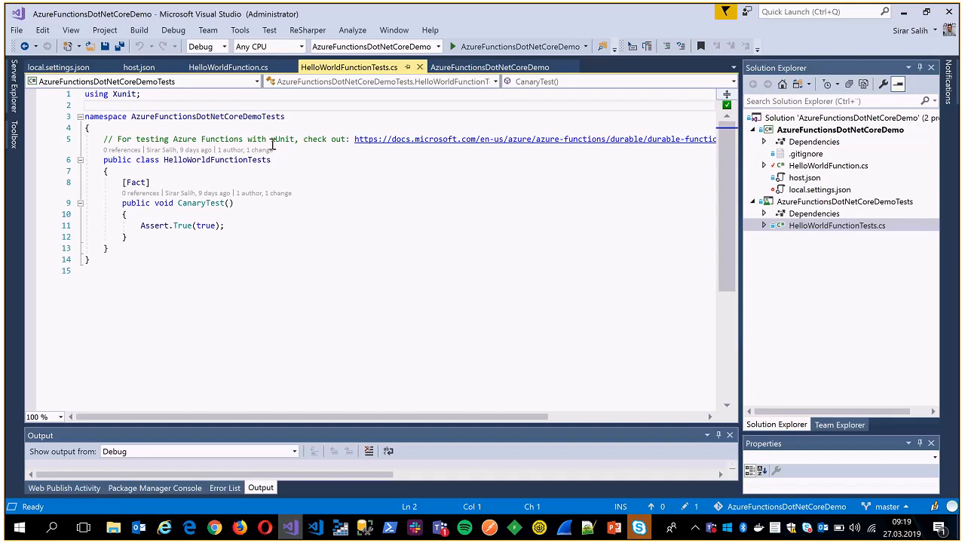
pyautogui.click(355, 140)
pyautogui.moveTo(355, 139); pyautogui.dragTo(726, 142)
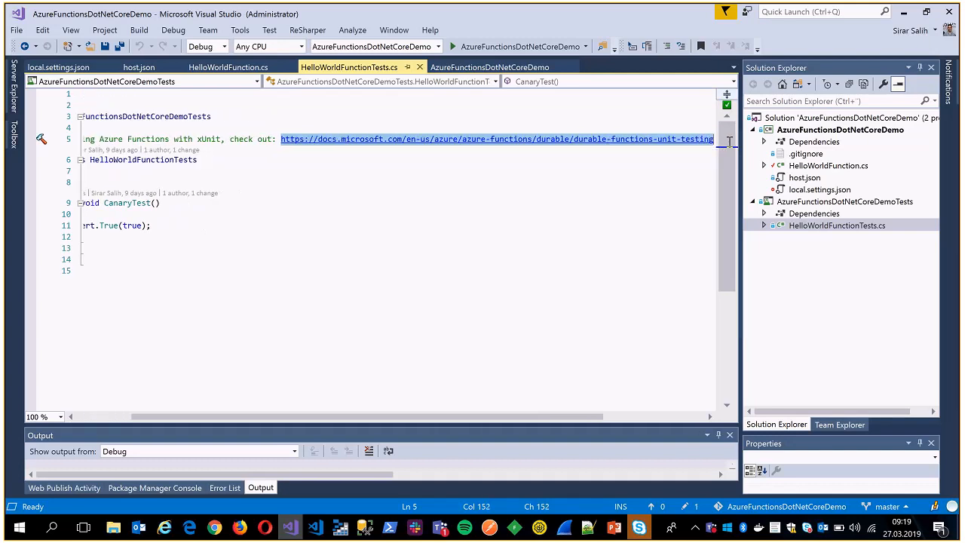
pyautogui.click(275, 138)
pyautogui.moveTo(280, 139); pyautogui.dragTo(725, 144)
pyautogui.moveTo(478, 417); pyautogui.dragTo(422, 417)
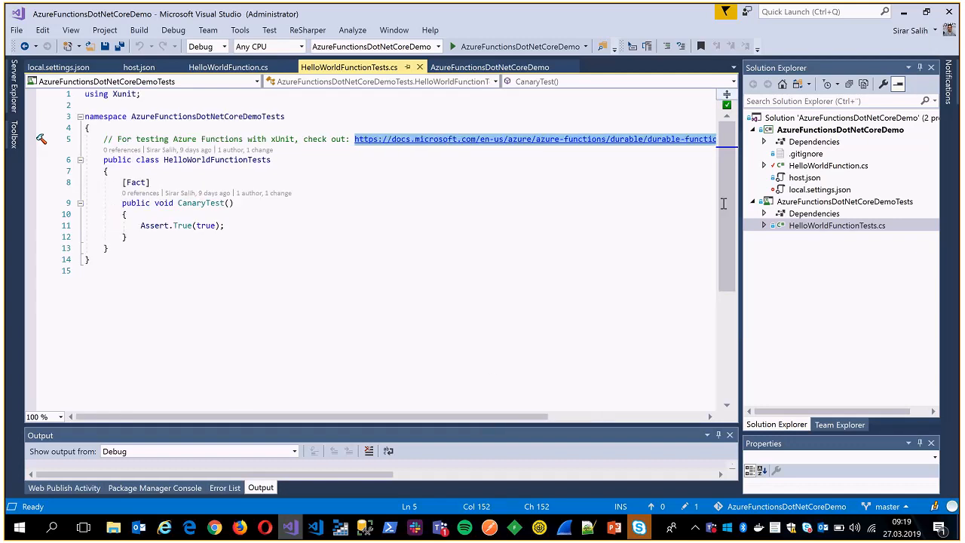
# Return to the Azure DevOps build pipeline in Chrome and review the Test task's project path, arguments and remaining options.
pyautogui.click(904, 12)
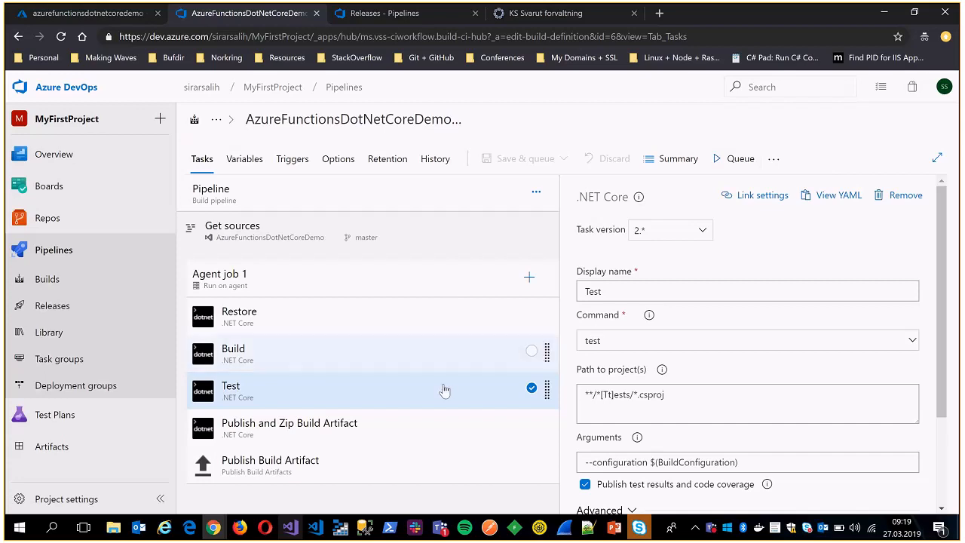
pyautogui.scroll(-2, 679, 324)
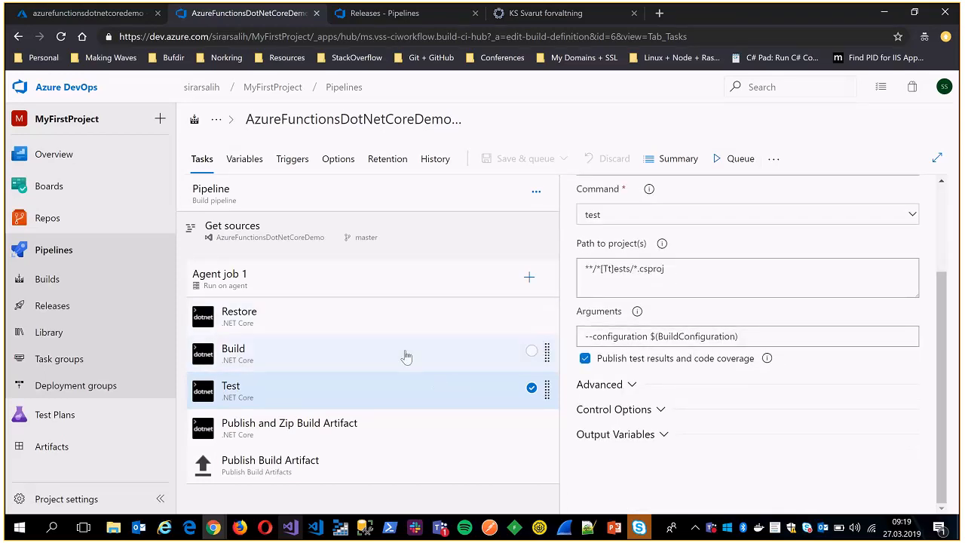
pyautogui.scroll(2, 611, 241)
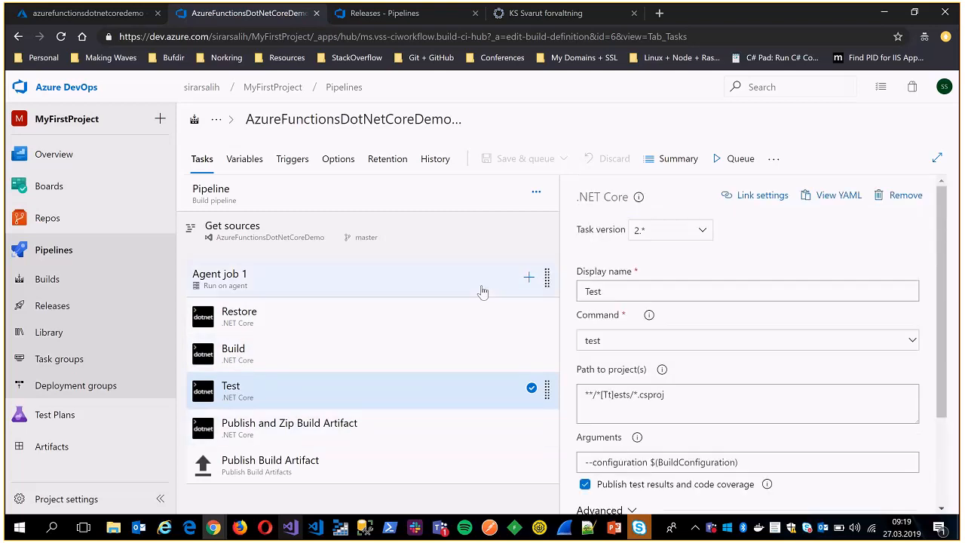
# Display the Publish and Zip Build Artifact task and review its command, project path and zip settings.
pyautogui.click(452, 427)
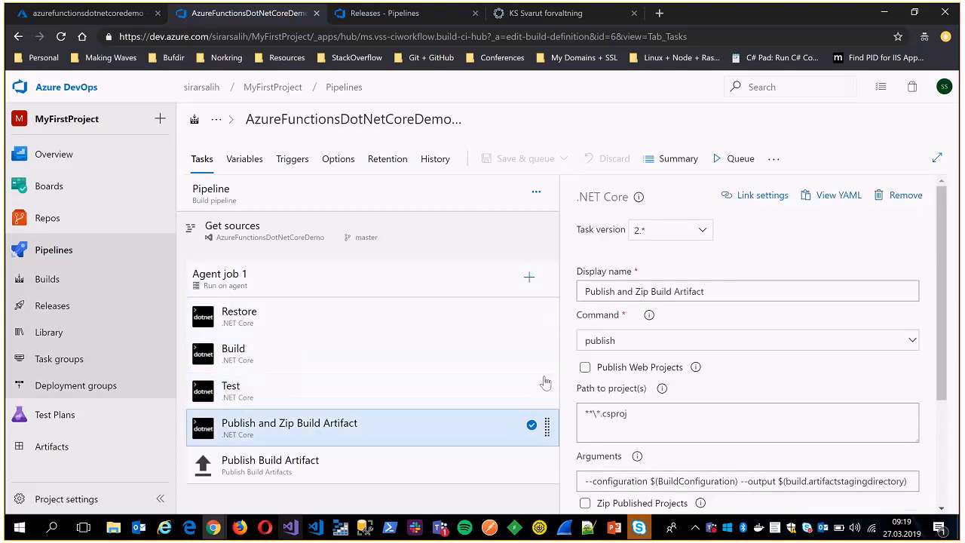
pyautogui.scroll(1, 729, 354)
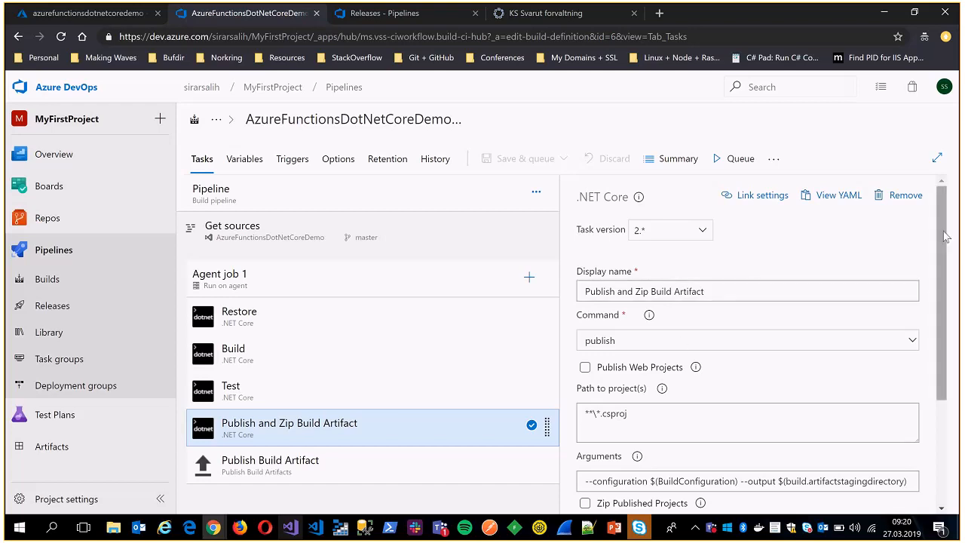
pyautogui.moveTo(945, 237); pyautogui.dragTo(946, 296)
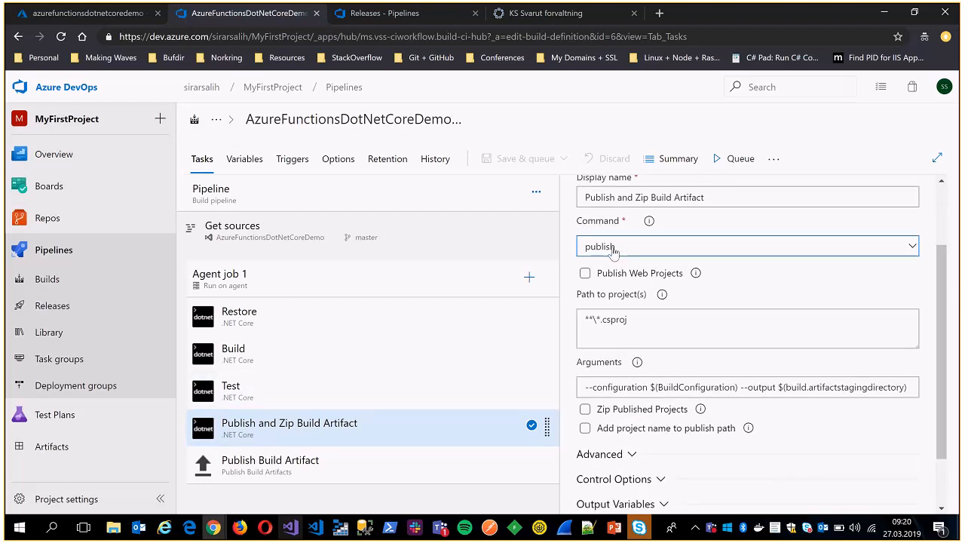
pyautogui.scroll(-2, 598, 322)
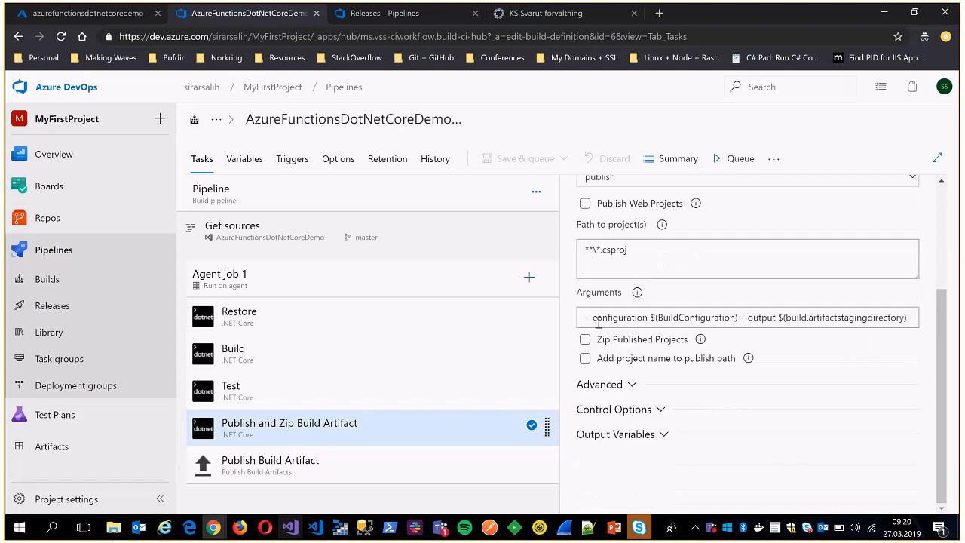
# Highlight the --output $(build.artifactstagingdirectory) part of the Publish and Zip Build Artifact task's arguments.
pyautogui.doubleClick(658, 317)
pyautogui.click(785, 317)
pyautogui.moveTo(741, 317); pyautogui.dragTo(913, 317)
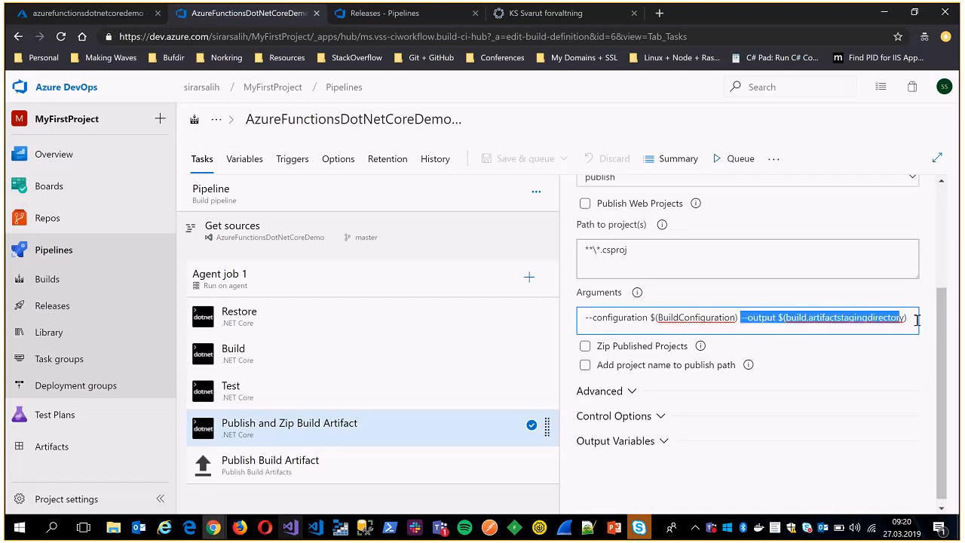
pyautogui.click(740, 317)
pyautogui.keyDown('shift'); pyautogui.click(907, 318); pyautogui.keyUp('shift')
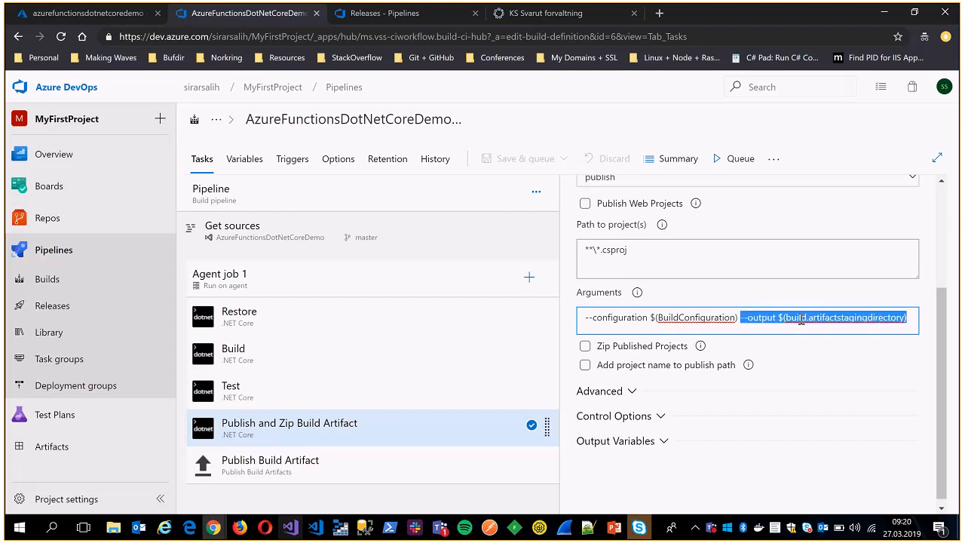
pyautogui.click(765, 336)
pyautogui.click(796, 317)
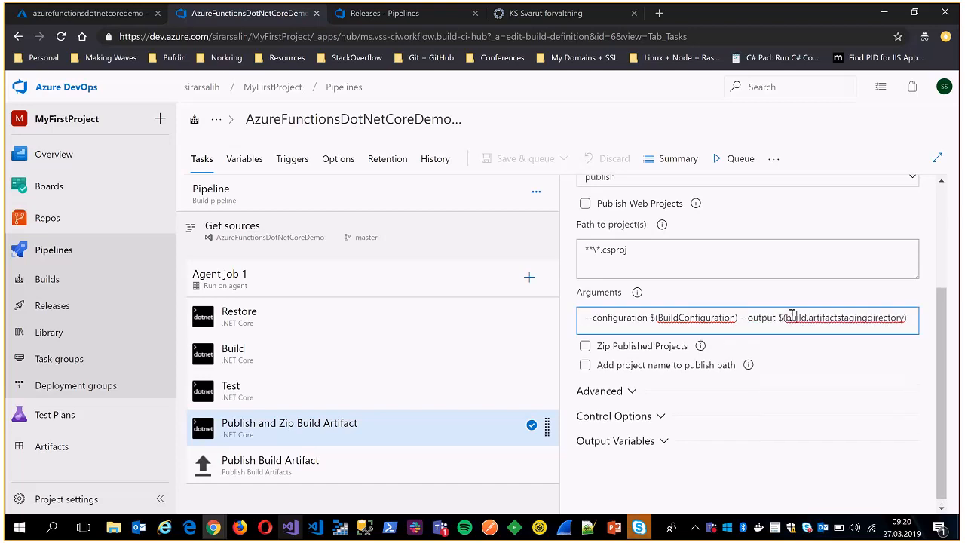
pyautogui.moveTo(777, 317); pyautogui.dragTo(907, 317)
pyautogui.click(892, 320)
pyautogui.moveTo(744, 318); pyautogui.dragTo(909, 317)
pyautogui.click(904, 317)
# Examine the Publish Build Artifact task's path, artifact name and publish location, comparing the path with the Publish and Zip task's output argument.
pyautogui.click(373, 474)
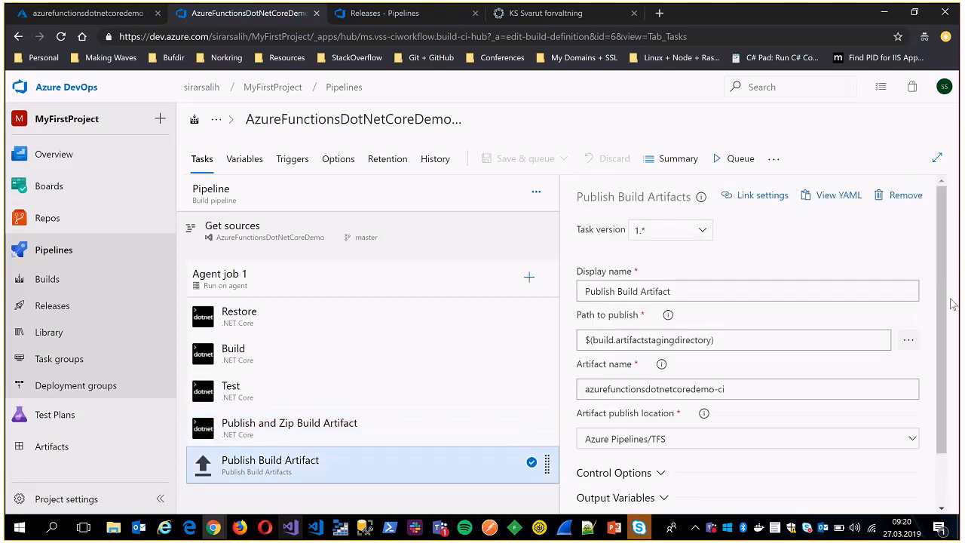
pyautogui.scroll(-1, 938, 368)
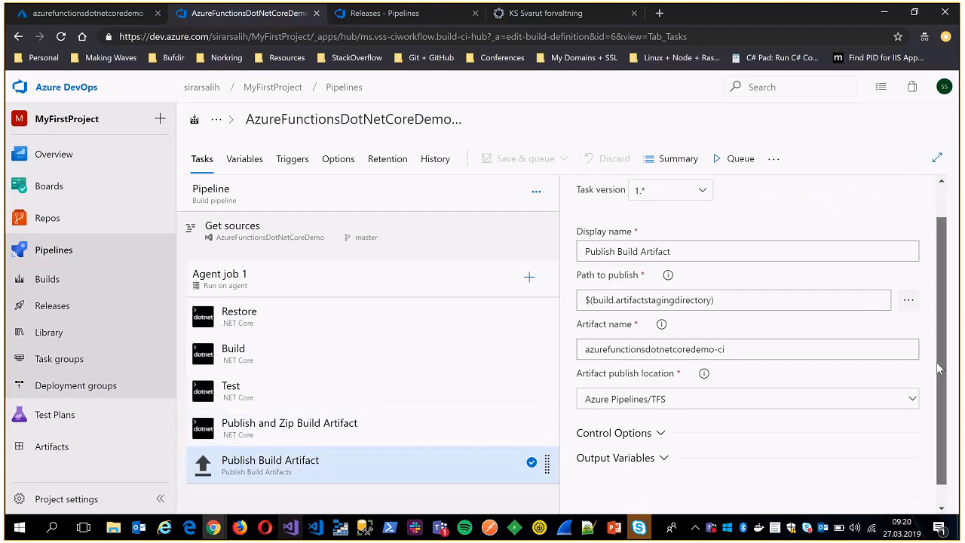
pyautogui.scroll(1, 938, 368)
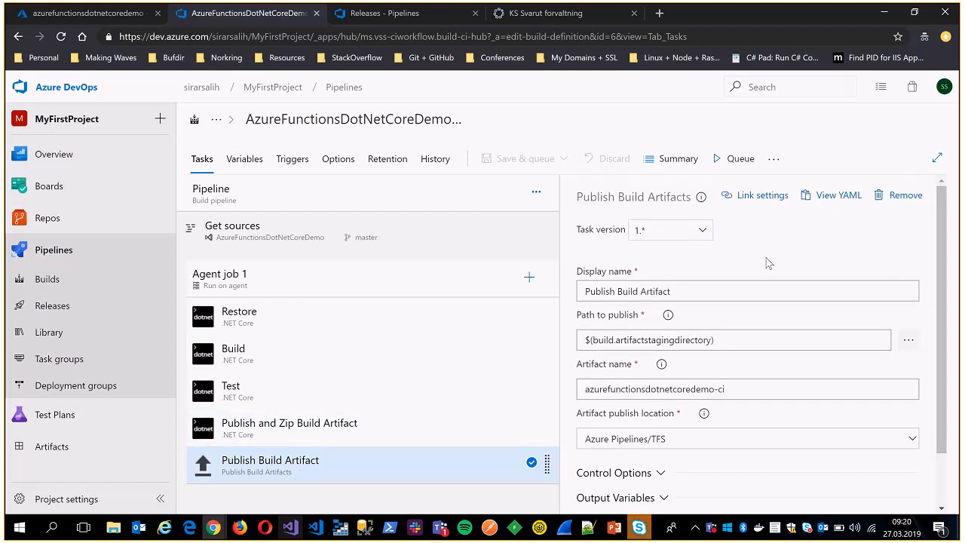
pyautogui.click(341, 432)
pyautogui.scroll(-4, 936, 379)
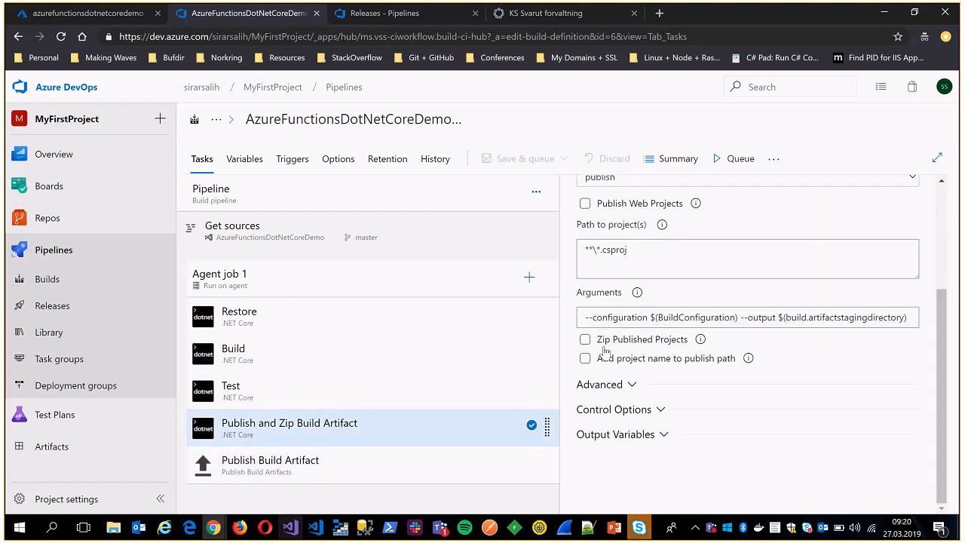
pyautogui.click(338, 467)
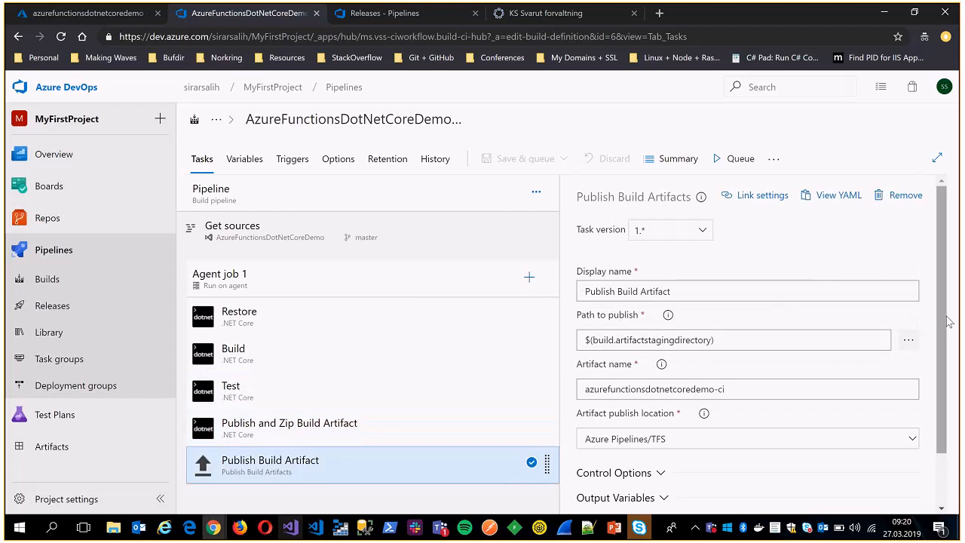
pyautogui.scroll(-2, 948, 322)
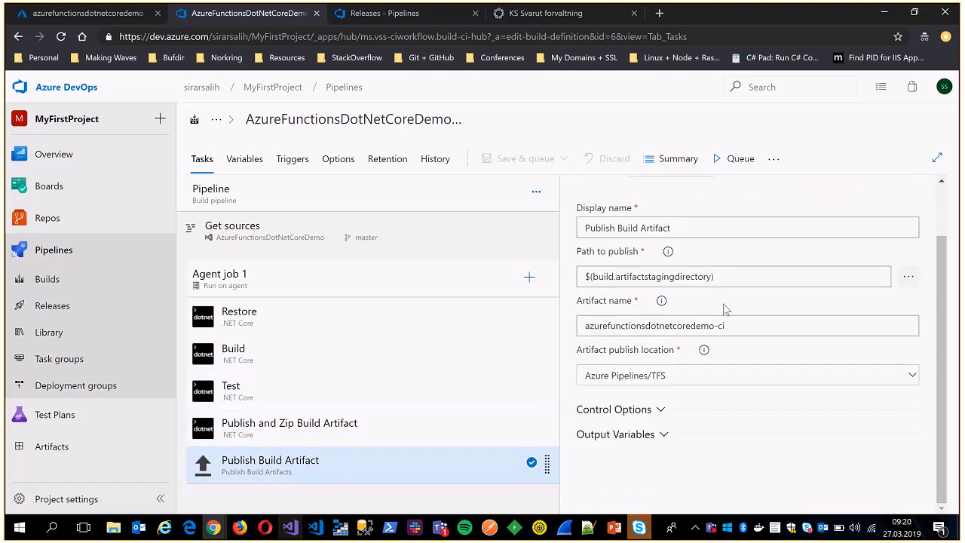
# Review the Publish Build Artifact task, highlighting its path to publish and the artifact name azurefunctionsdotnetcoredemo-ci.
pyautogui.scroll(2, 680, 269)
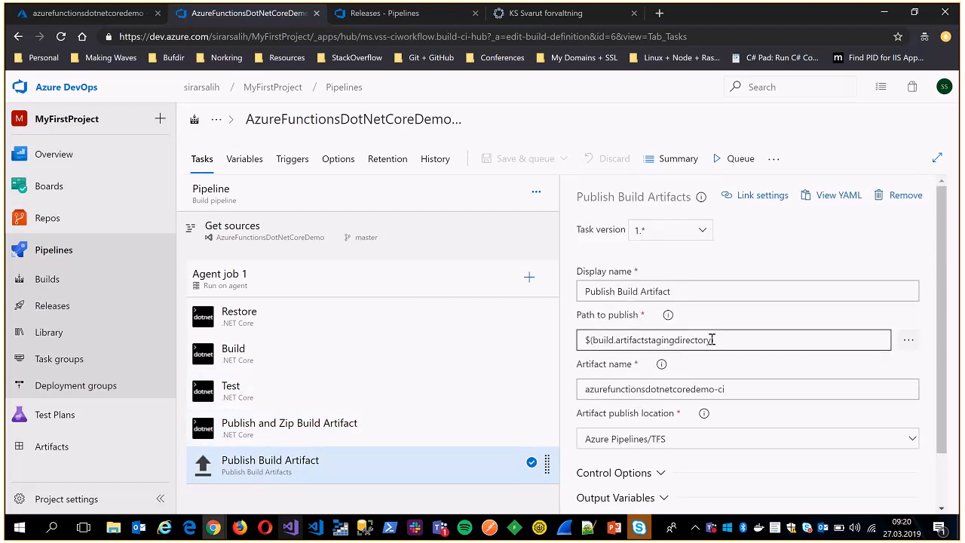
pyautogui.doubleClick(711, 340)
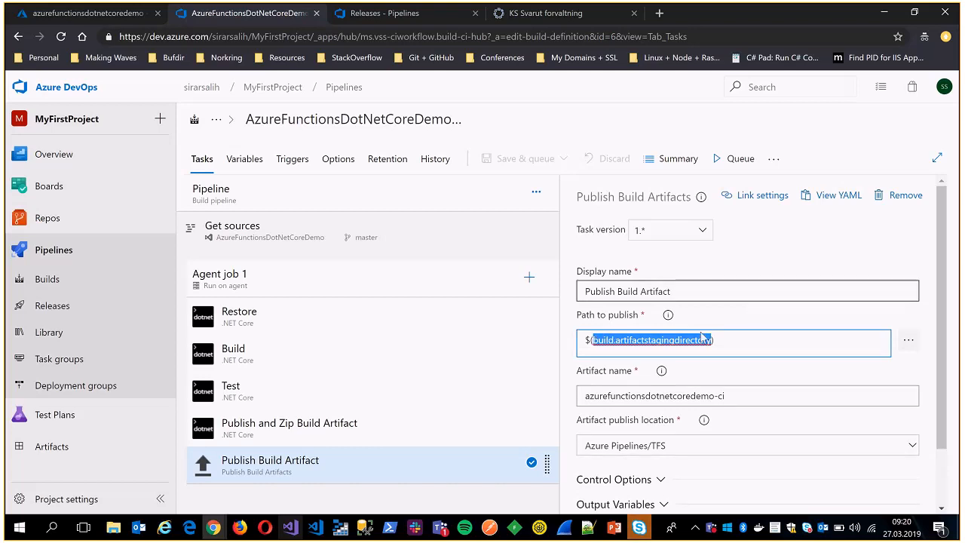
pyautogui.scroll(-1, 650, 342)
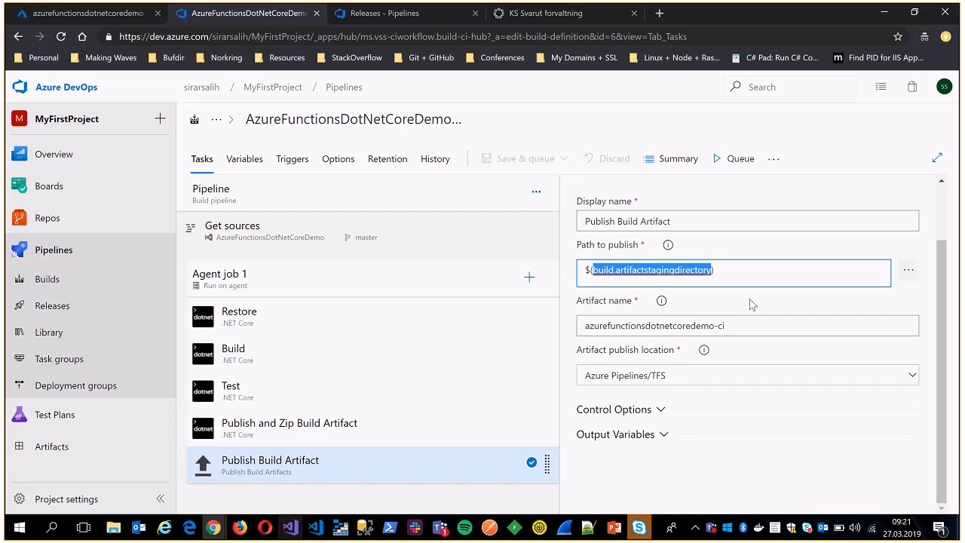
pyautogui.click(610, 323)
pyautogui.hotkey('ctrl', 'a')
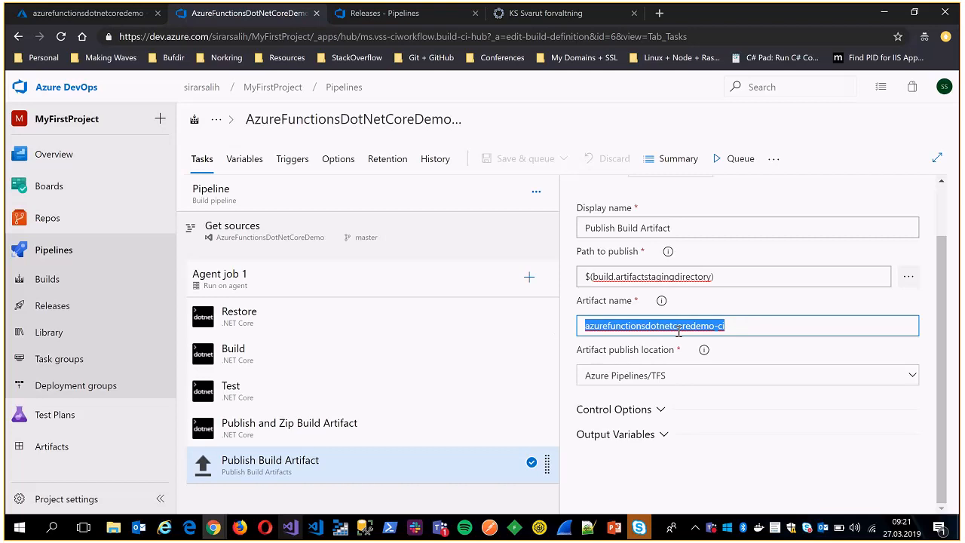
pyautogui.click(733, 327)
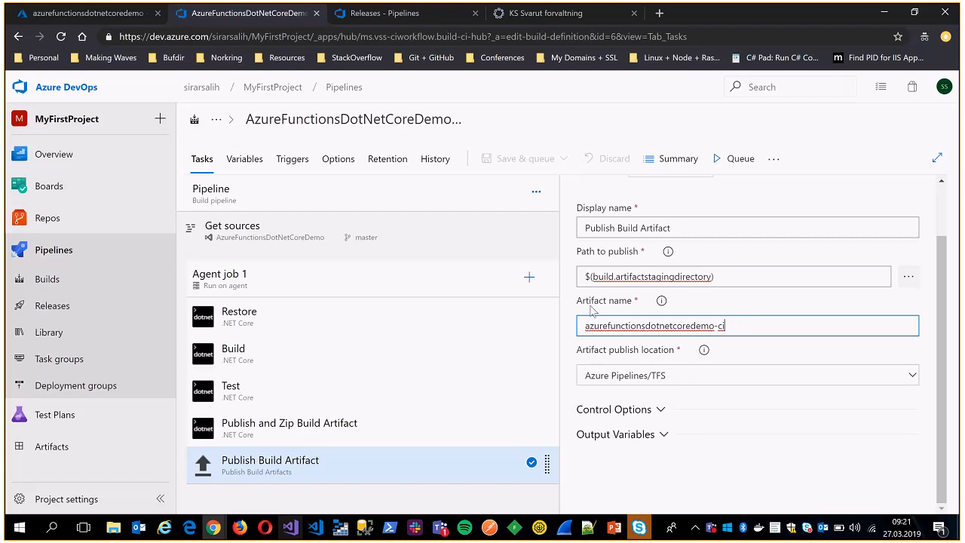
pyautogui.hotkey('ctrl', 'a')
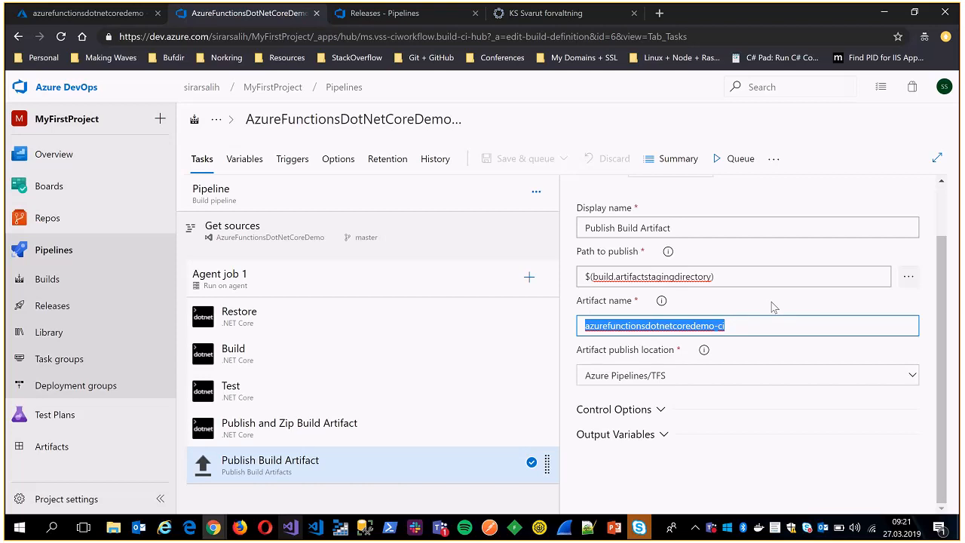
# Check the options for creating a release pipeline, and open AzureFunctionsDotNetCoreDemo-CD for editing to review its artifact and Production stage.
pyautogui.click(373, 14)
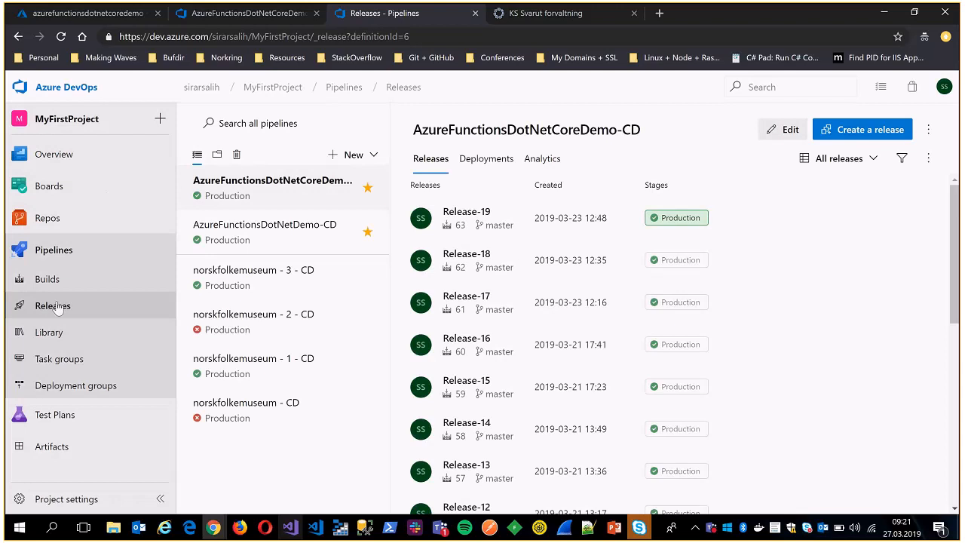
pyautogui.click(352, 156)
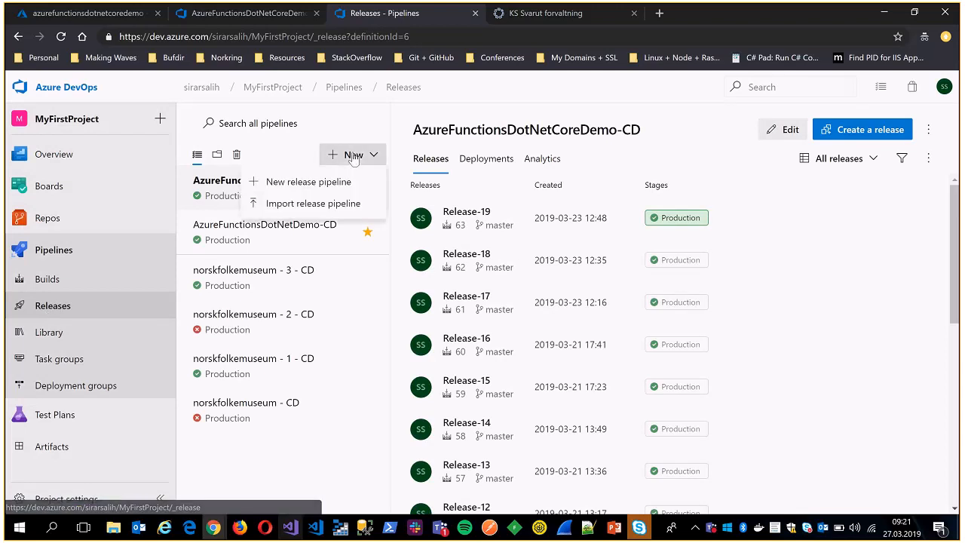
pyautogui.click(302, 444)
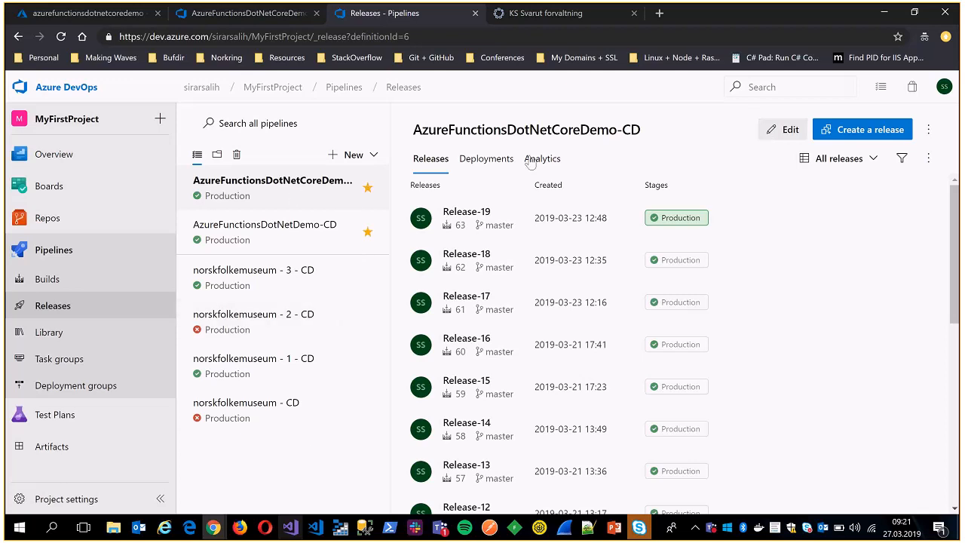
pyautogui.click(785, 135)
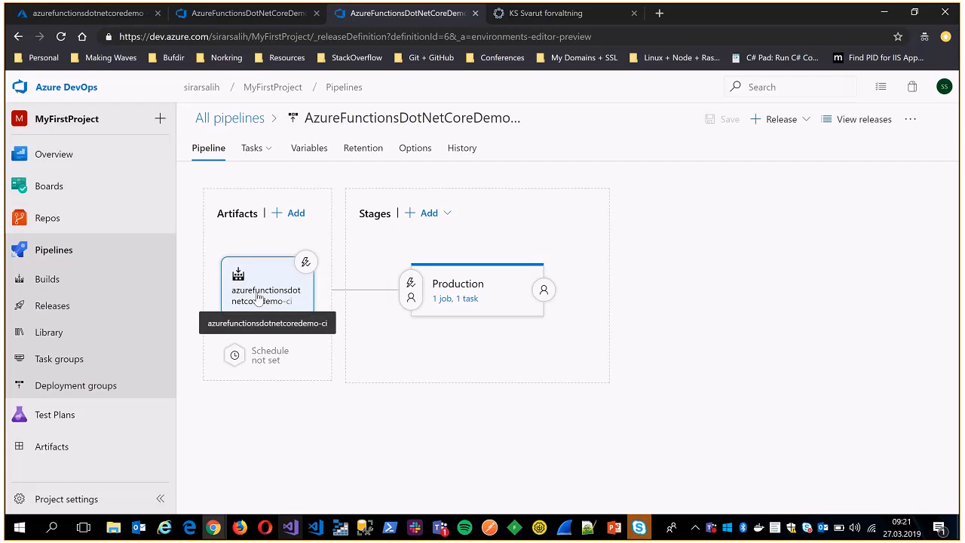
pyautogui.moveTo(493, 285)
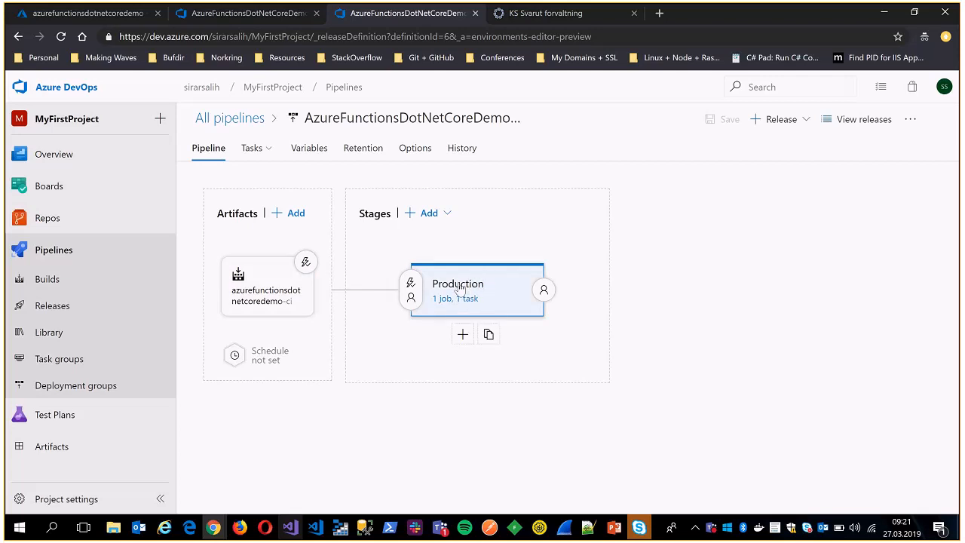
# Compare the release artifact's continuous deployment trigger settings with the build pipeline's continuous integration trigger settings.
pyautogui.click(307, 261)
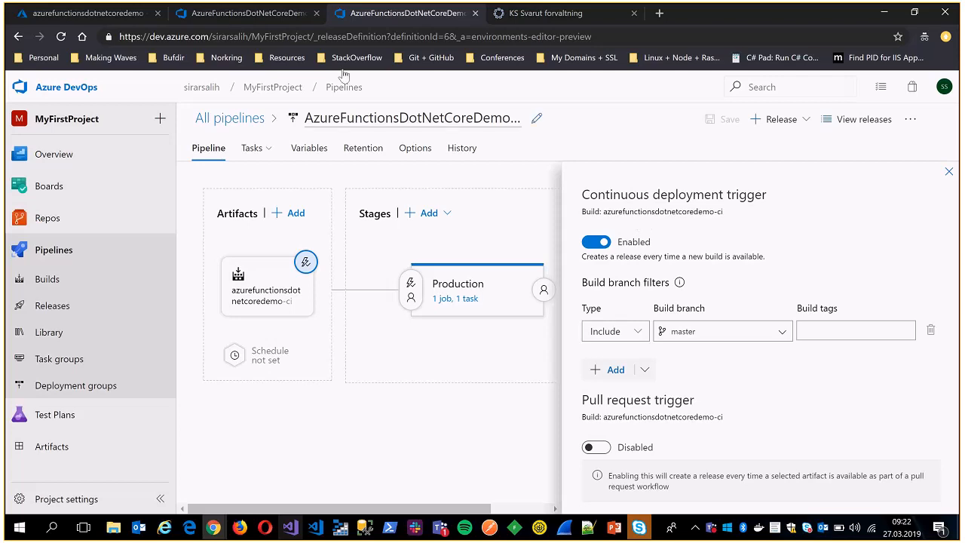
pyautogui.click(254, 14)
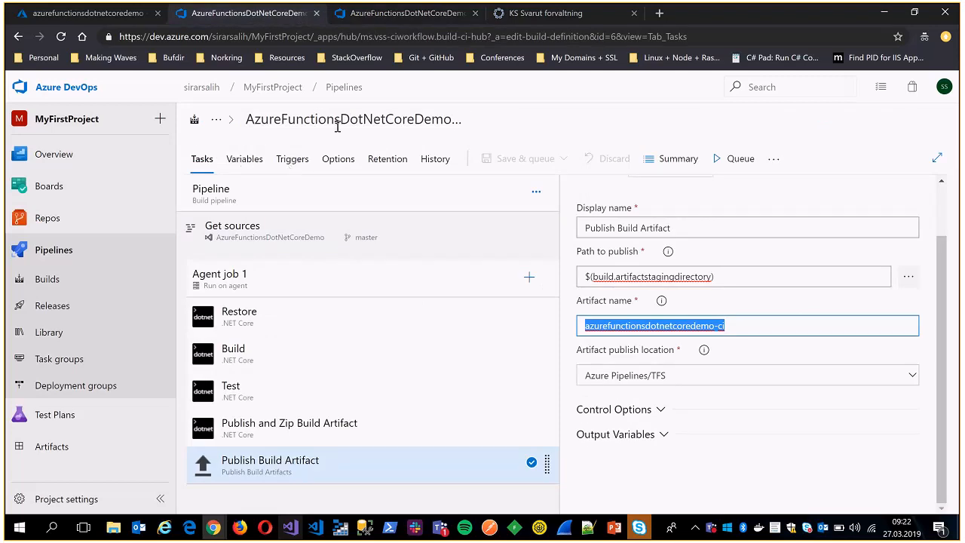
pyautogui.click(292, 159)
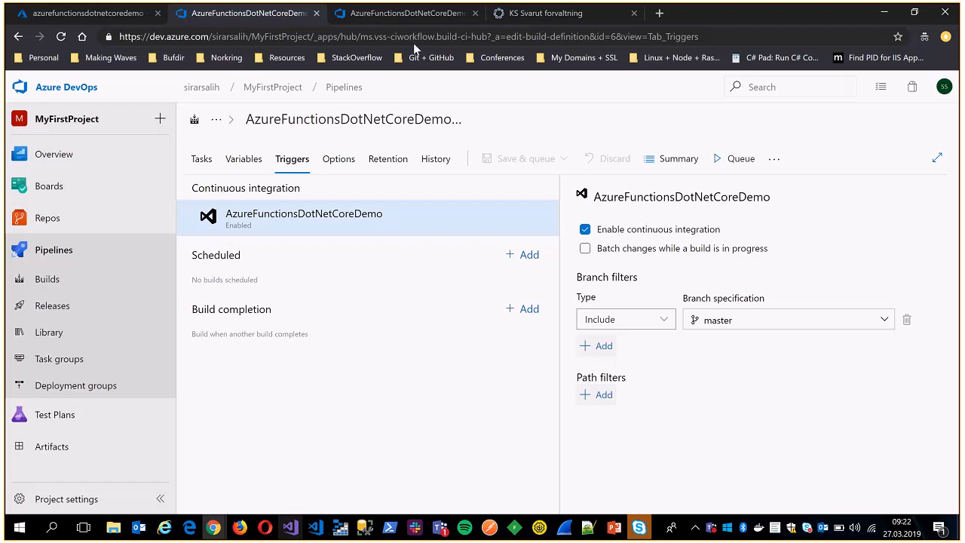
pyautogui.click(413, 13)
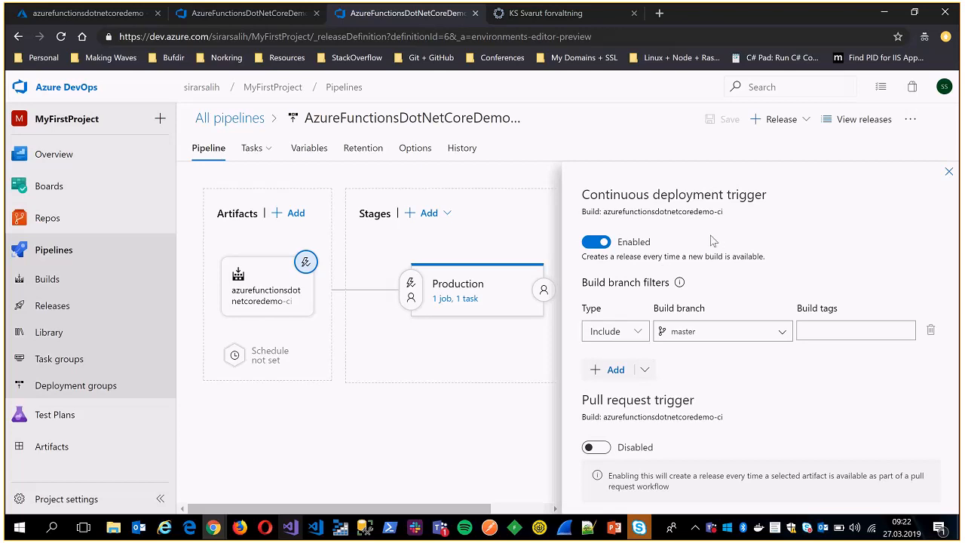
pyautogui.click(949, 172)
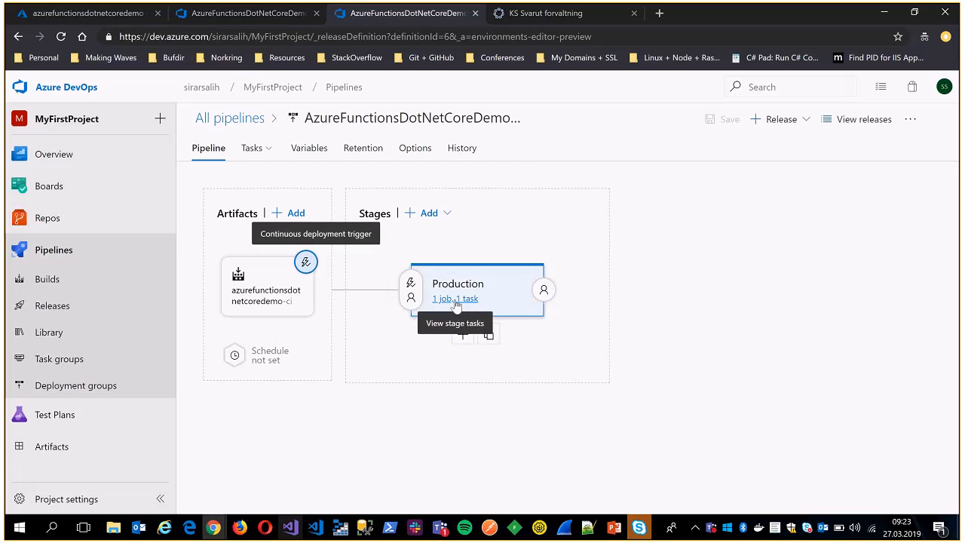
# Display the Production stage's Deploy Azure App Service task and highlight its whole Package or folder path.
pyautogui.click(456, 304)
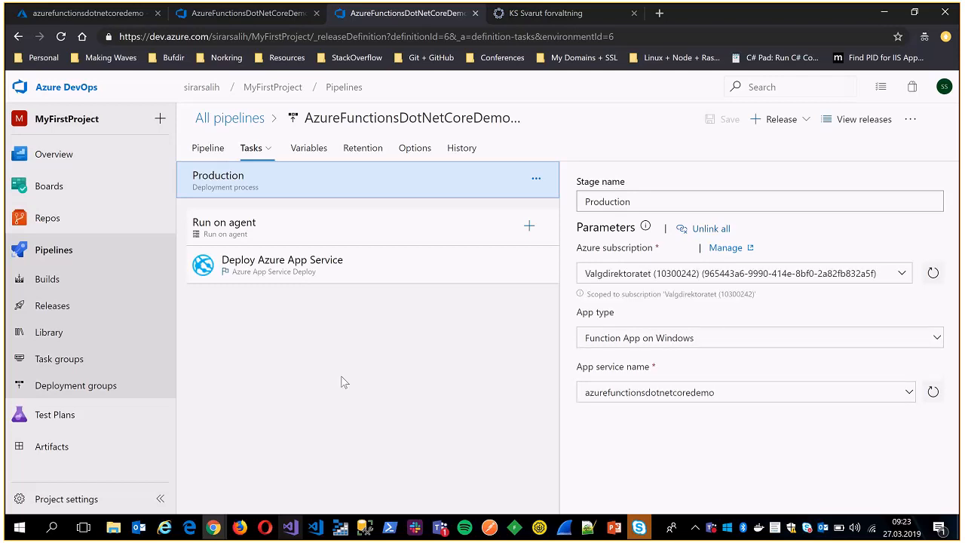
pyautogui.click(288, 268)
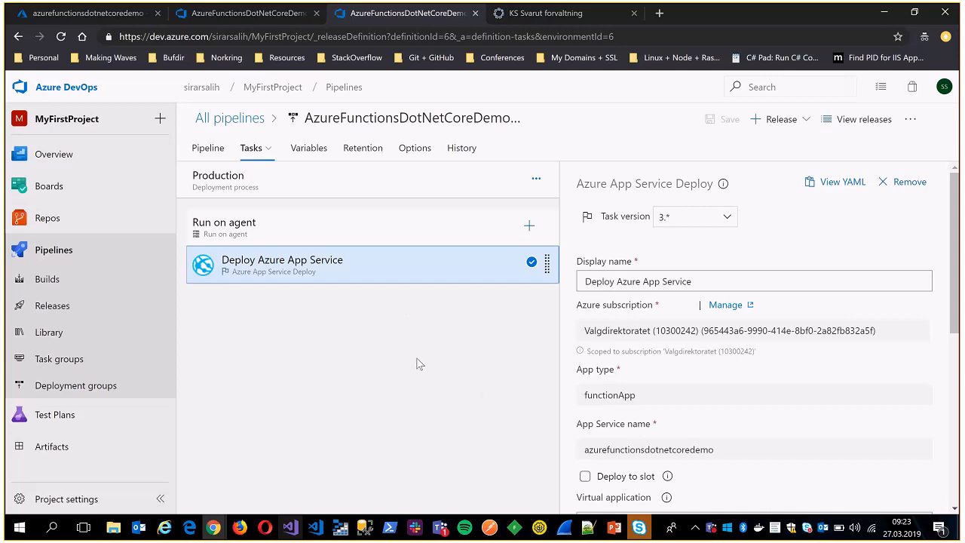
pyautogui.scroll(-5, 773, 264)
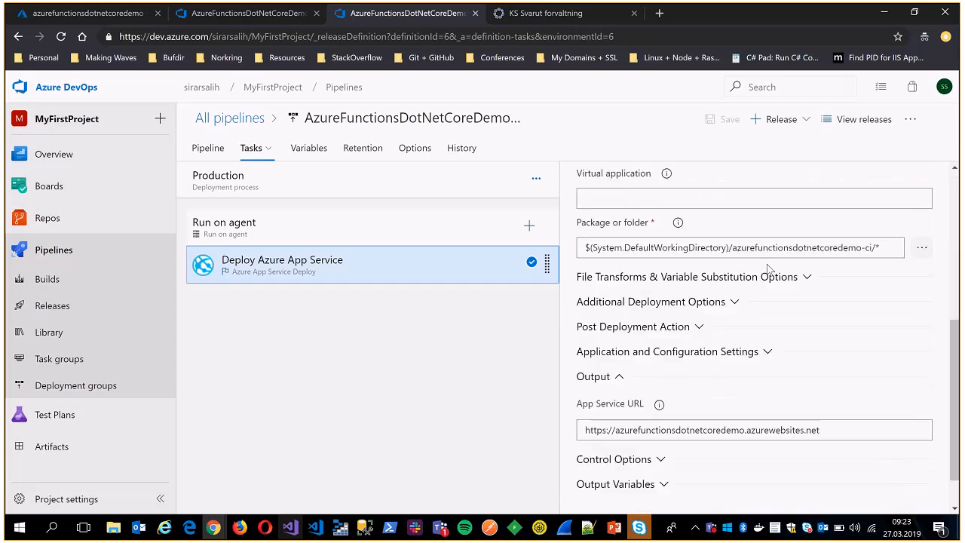
pyautogui.click(883, 239)
pyautogui.moveTo(893, 242); pyautogui.dragTo(581, 250)
pyautogui.click(857, 241)
pyautogui.moveTo(885, 240); pyautogui.dragTo(584, 241)
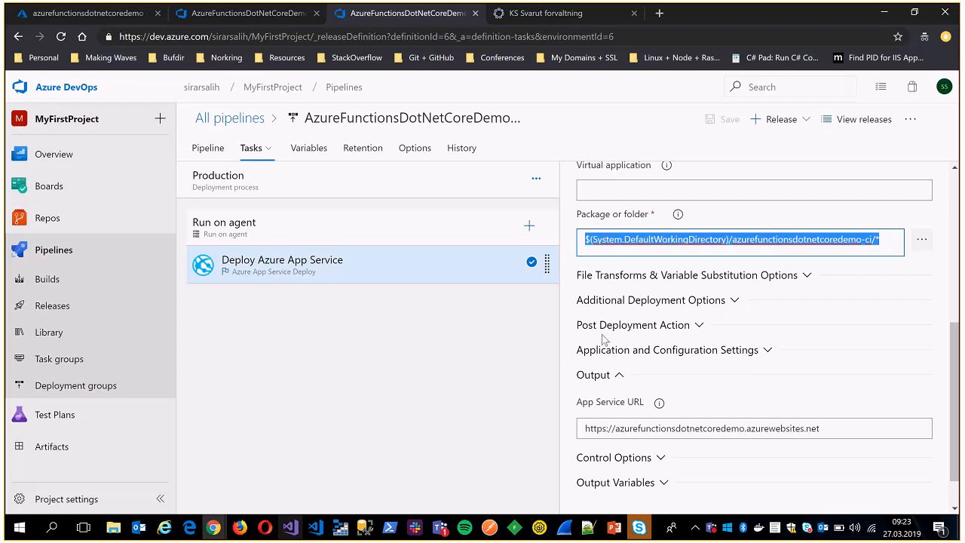
pyautogui.click(694, 427)
pyautogui.tripleClick(705, 424)
pyautogui.click(704, 425)
pyautogui.tripleClick(795, 423)
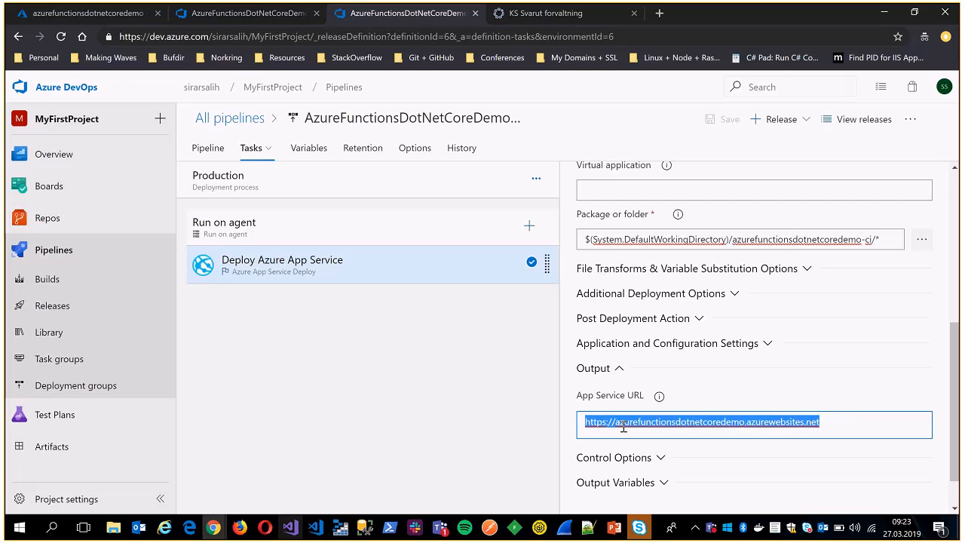
pyautogui.click(623, 426)
pyautogui.tripleClick(855, 422)
pyautogui.click(702, 422)
pyautogui.tripleClick(845, 421)
pyautogui.hotkey('ctrl', 'c')
pyautogui.hotkey('ctrl', 'shift', 'n')
pyautogui.hotkey('ctrl', 'v')
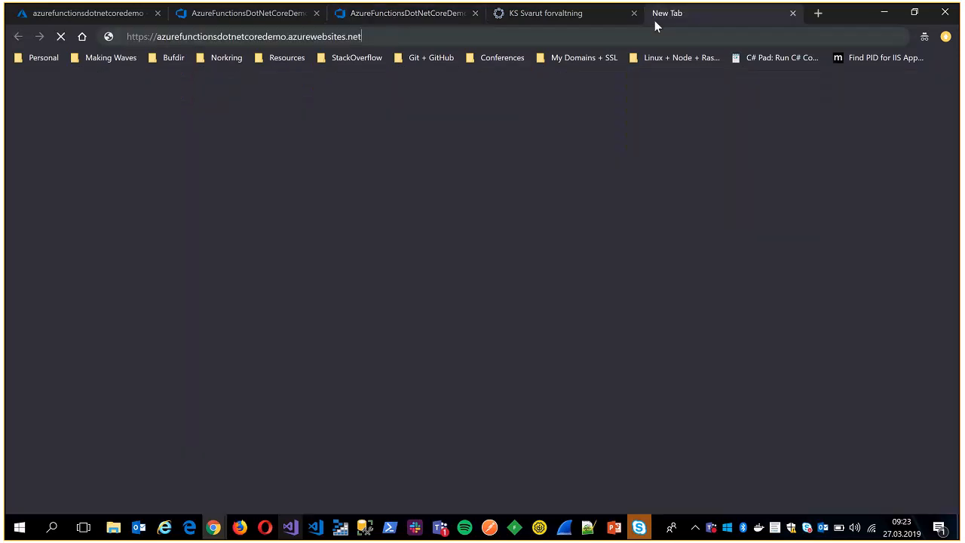
pyautogui.press('Return')
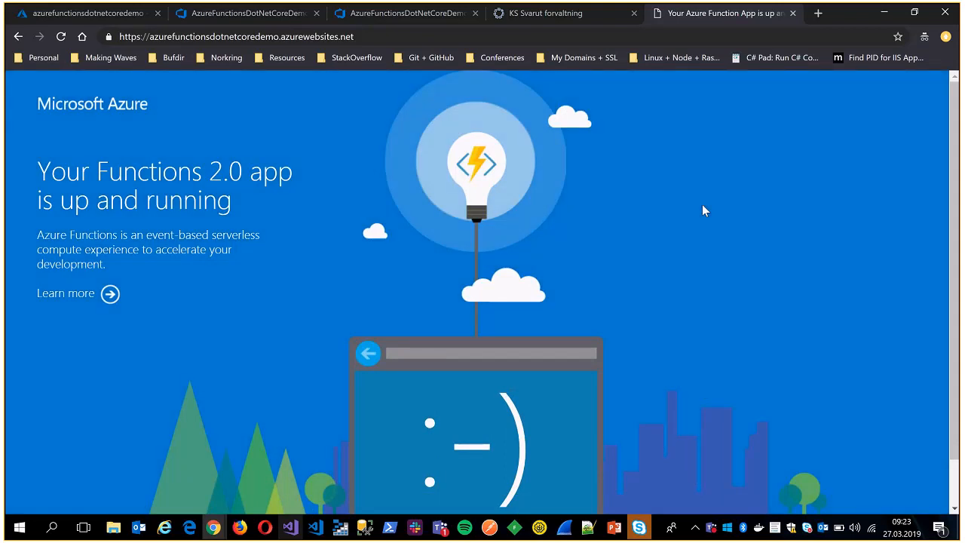
# Switch to the Azure portal and open the azurefunctionsdotnetcoredemo function app's overview from the Function Apps list, discarding unsaved edits.
pyautogui.click(91, 16)
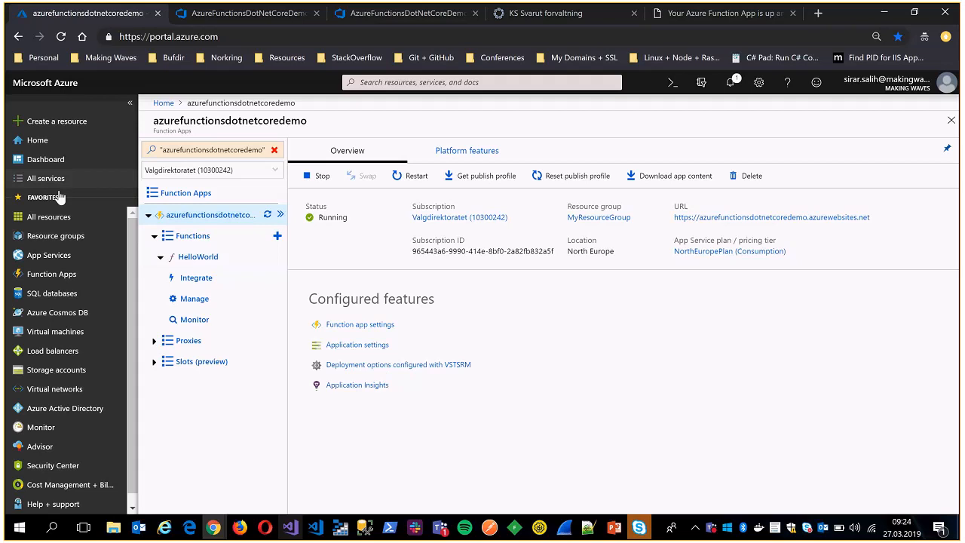
pyautogui.click(50, 274)
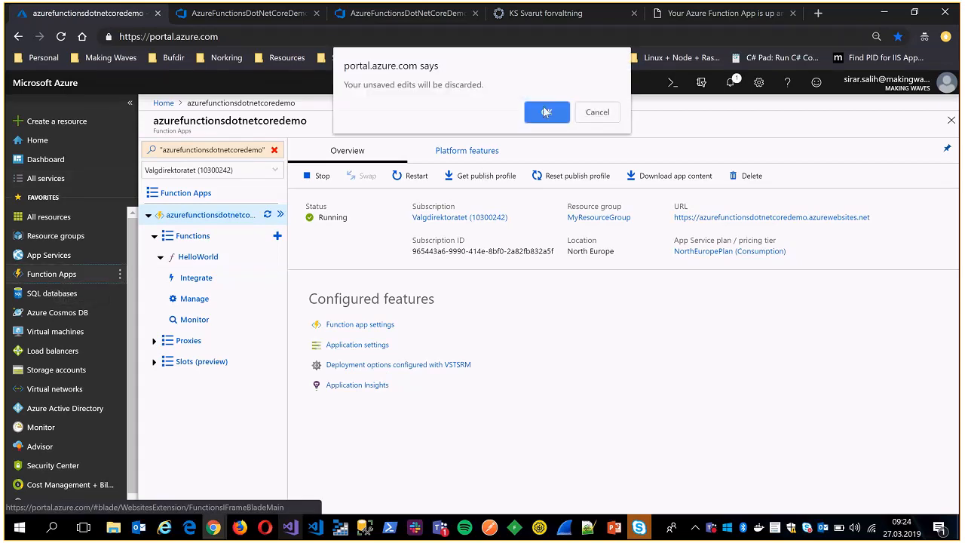
pyautogui.click(546, 113)
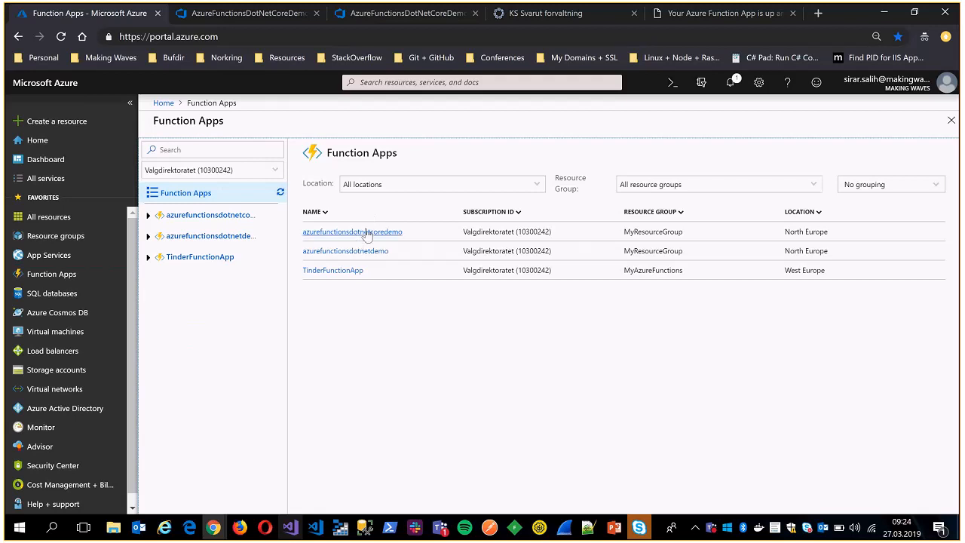
pyautogui.click(369, 234)
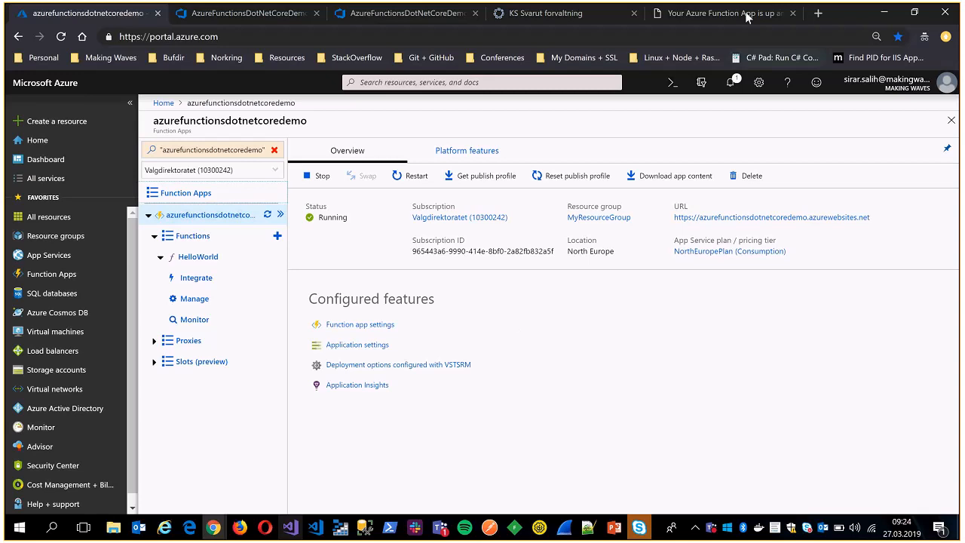
# Recheck the release pipeline's Deploy Azure App Service settings, and display the AzureFunctionsDotNetCoreDemo-CI build history.
pyautogui.click(405, 15)
pyautogui.scroll(-1, 804, 379)
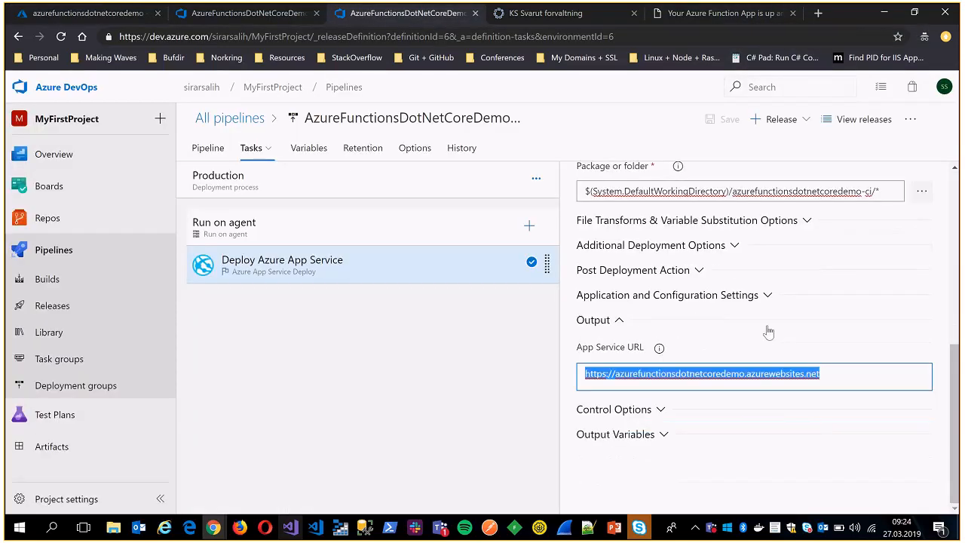
pyautogui.scroll(7, 581, 308)
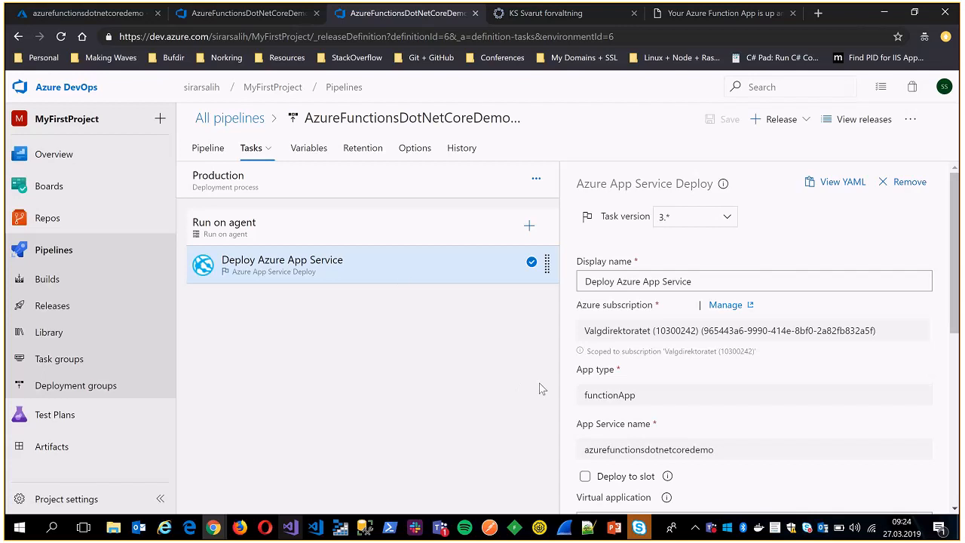
pyautogui.click(243, 19)
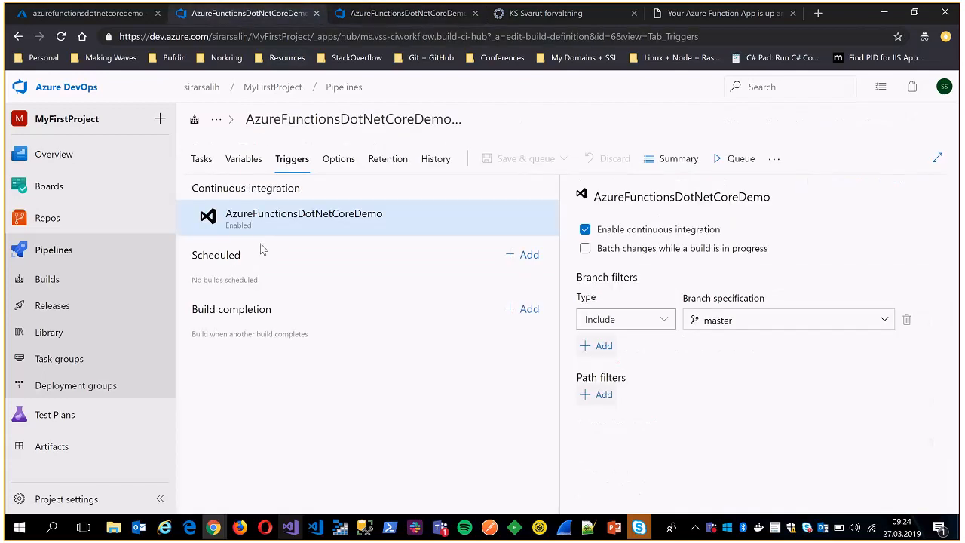
pyautogui.click(63, 280)
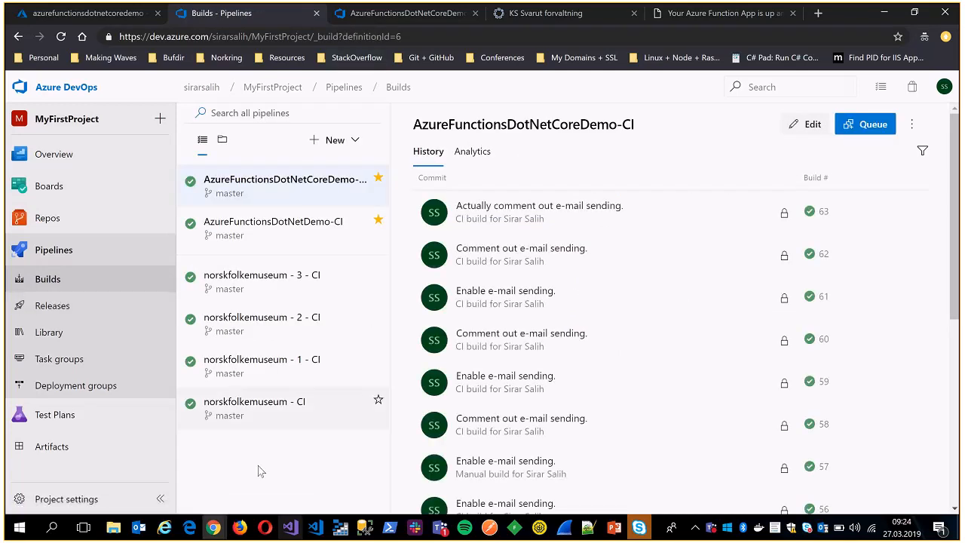
# Switch to Visual Studio and highlight the e-mail sending code in HelloWorldFunction.cs.
pyautogui.click(291, 527)
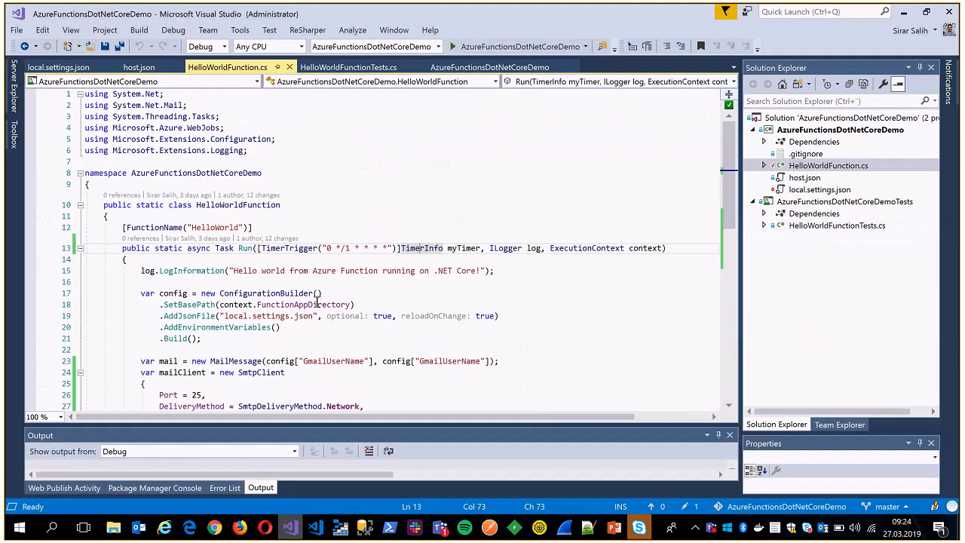
pyautogui.scroll(-5, 317, 302)
pyautogui.moveTo(141, 191); pyautogui.dragTo(363, 341)
pyautogui.click(364, 342)
# Bring up the terminal session for the AzureFunctionsDotNetCoreDemo repository and check its state with git status.
pyautogui.hotkey('ctrl', '`')
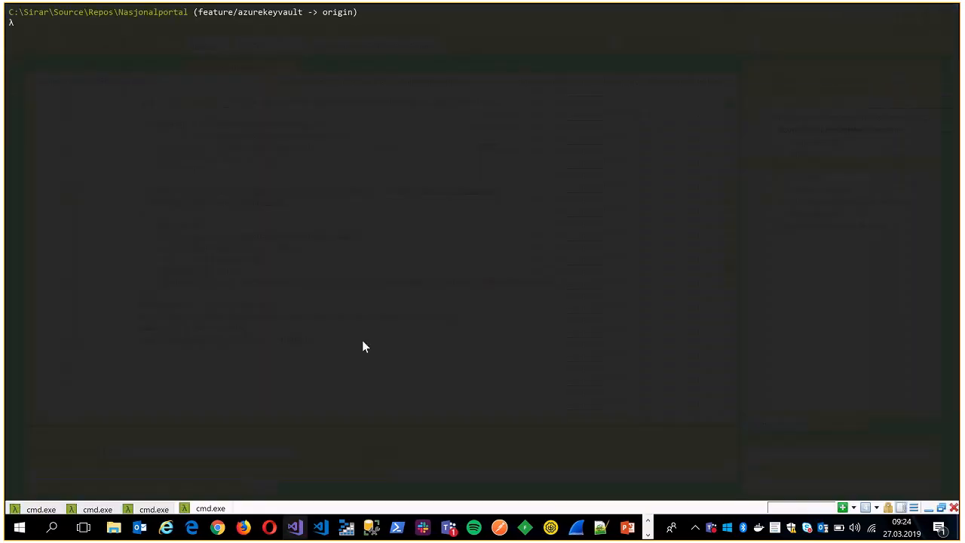
pyautogui.hotkey('ctrl', '1')
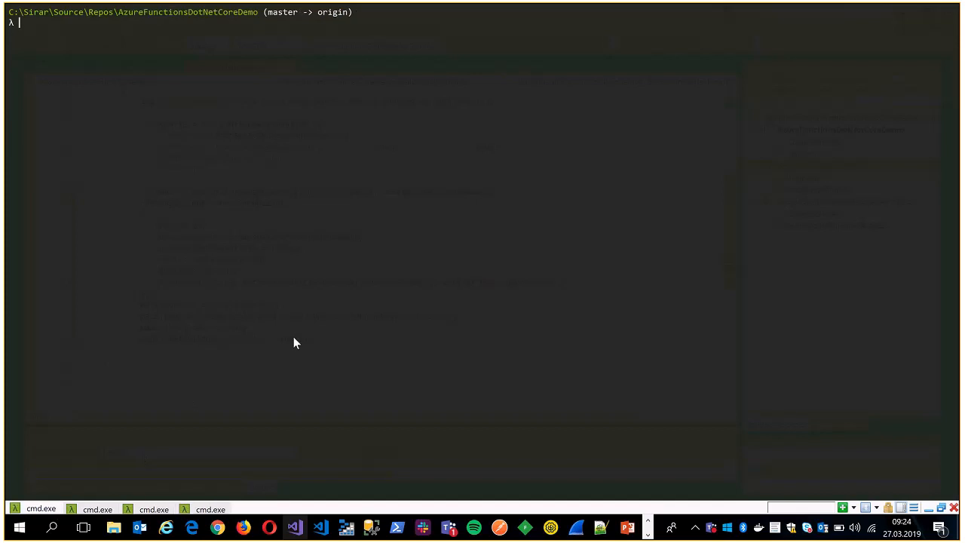
pyautogui.write('git status')
pyautogui.press('Return')
# Commit all modified files with the message "Enable e-mail sending." and push the commit to the remote repository.
pyautogui.write('git commit -')
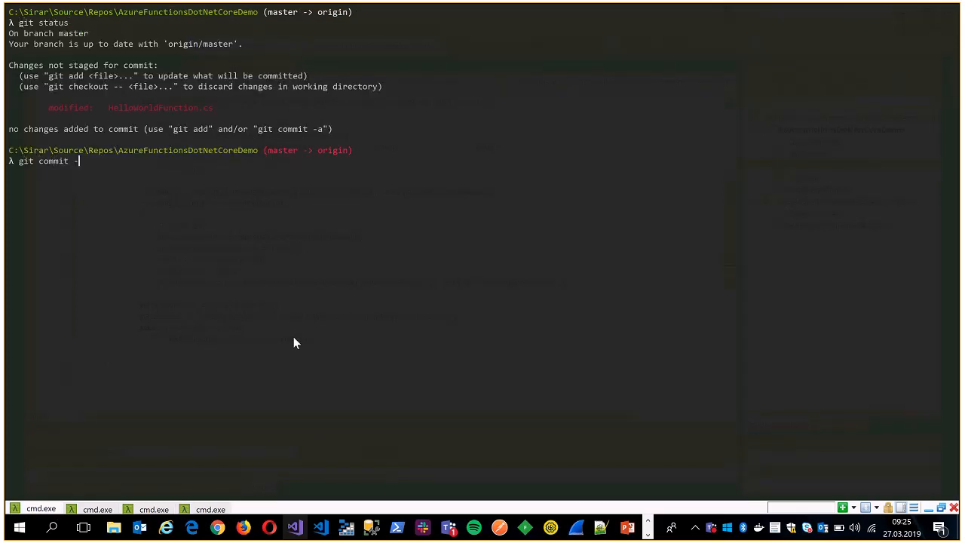
pyautogui.write('am "Enable e-mail sending."')
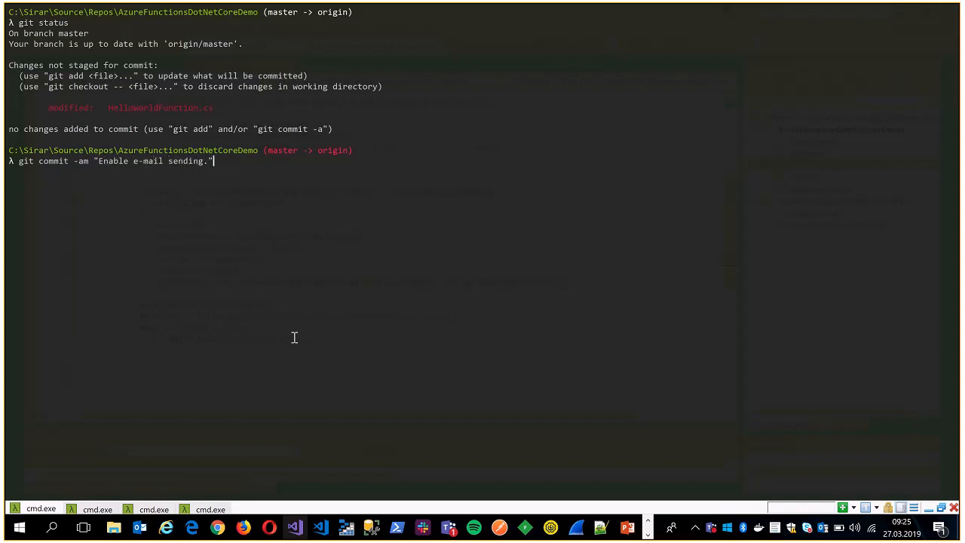
pyautogui.press('Return')
pyautogui.write('git push')
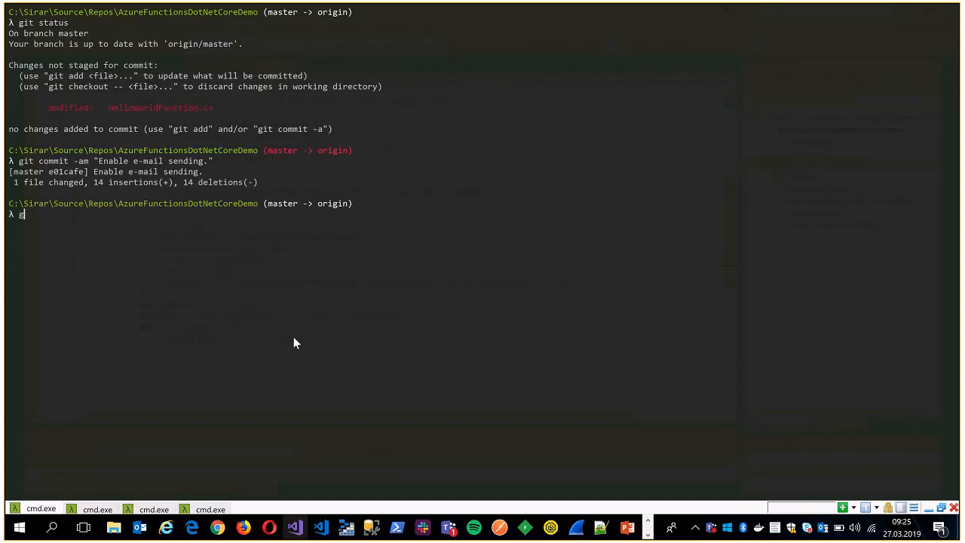
pyautogui.press('Return')
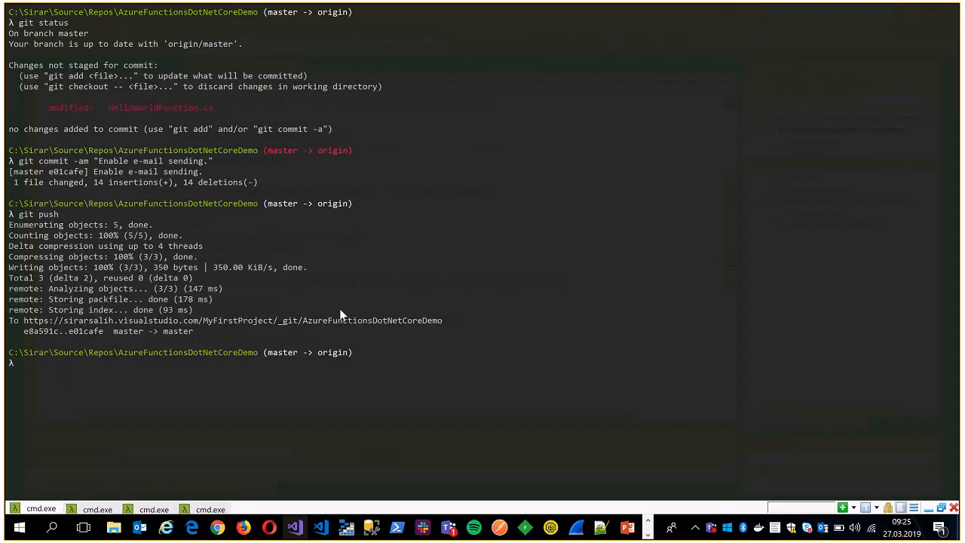
# Switch to Azure DevOps in Chrome and open the newest "Enable e-mail sending." build of the AzureFunctionsDotNetCoreDemo-CI pipeline.
pyautogui.hotkey('alt', 'Tab')
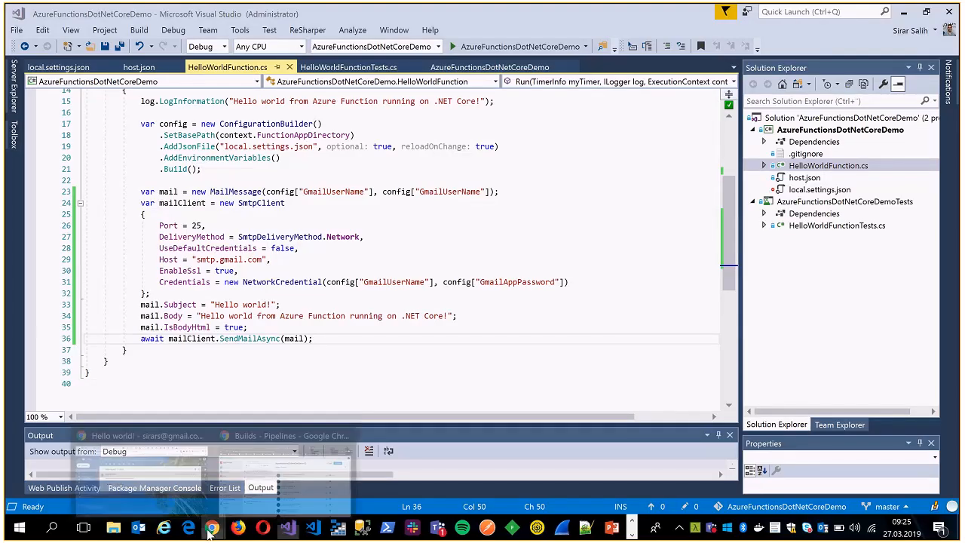
pyautogui.moveTo(212, 531)
pyautogui.click(286, 475)
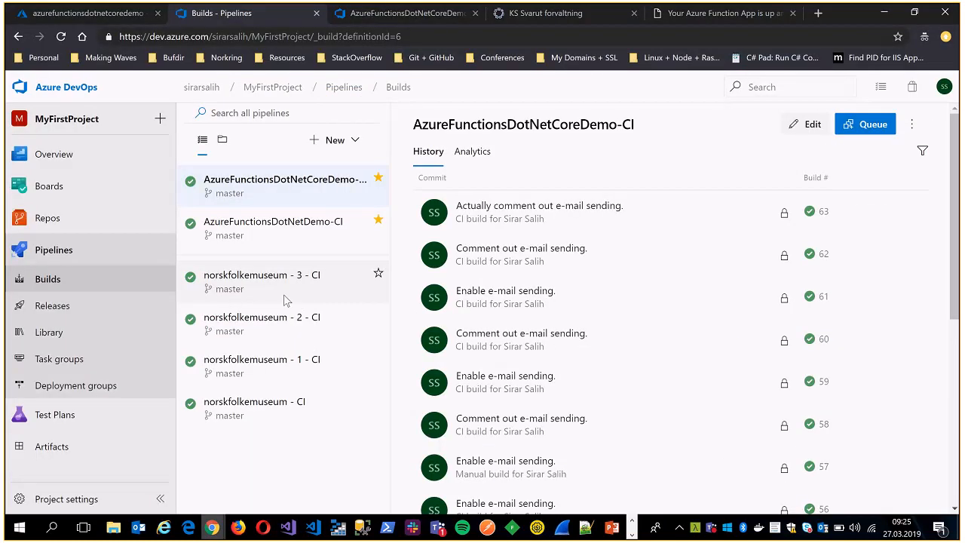
pyautogui.click(273, 222)
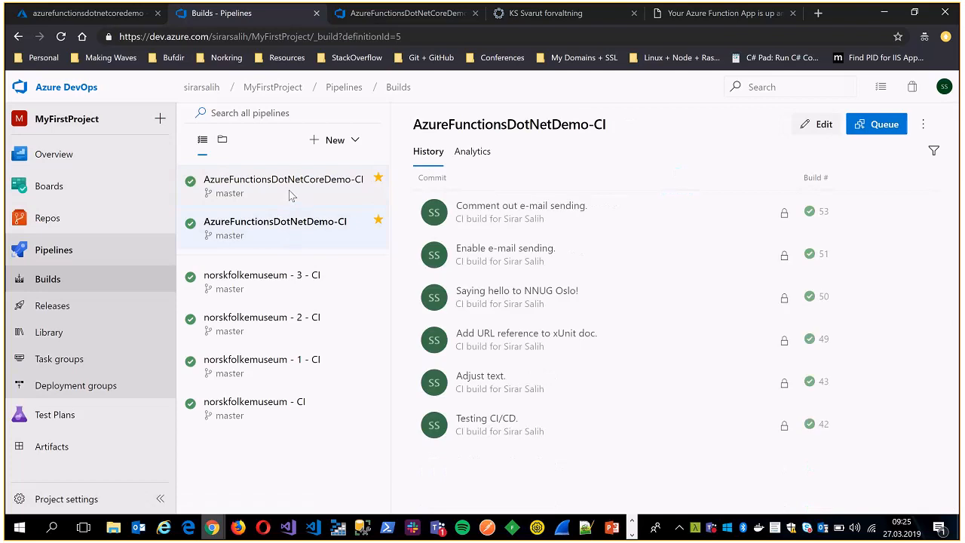
pyautogui.click(291, 195)
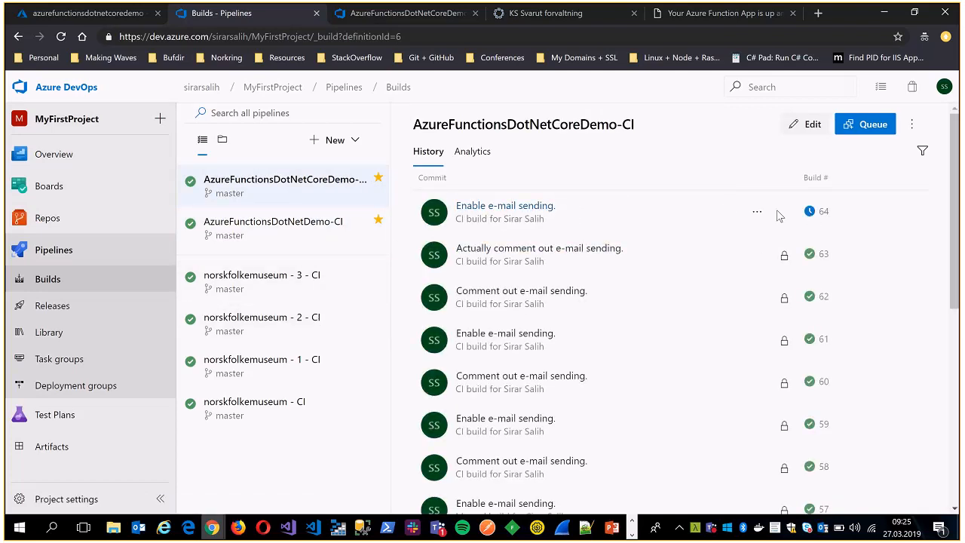
pyautogui.click(492, 206)
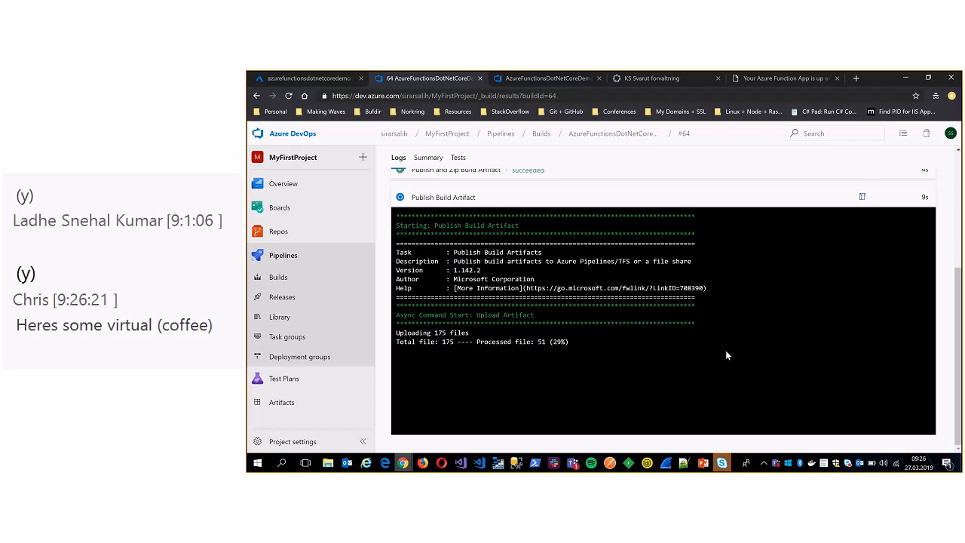
# Glance at the Skype meeting conversation, minimize it, and review the job steps in the logs of build #64.
pyautogui.click(724, 463)
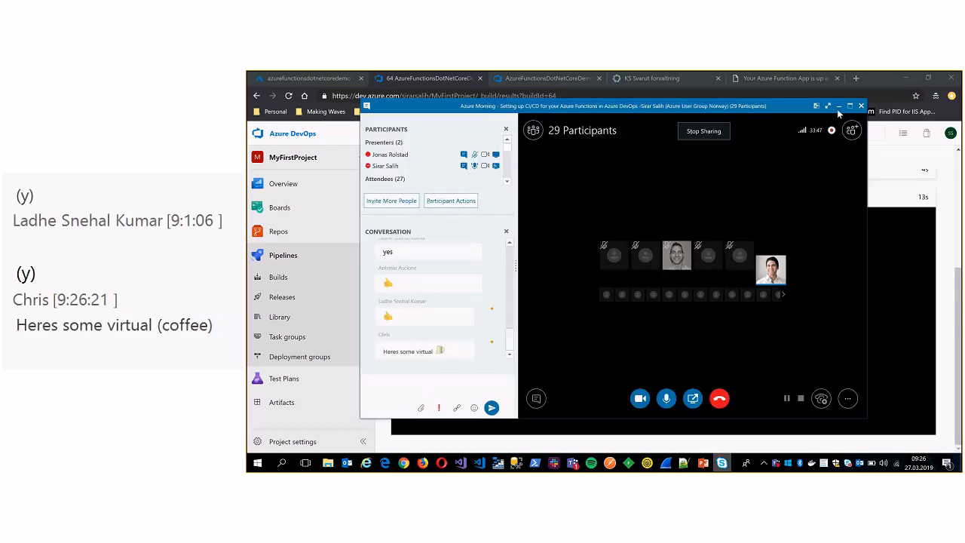
pyautogui.click(838, 108)
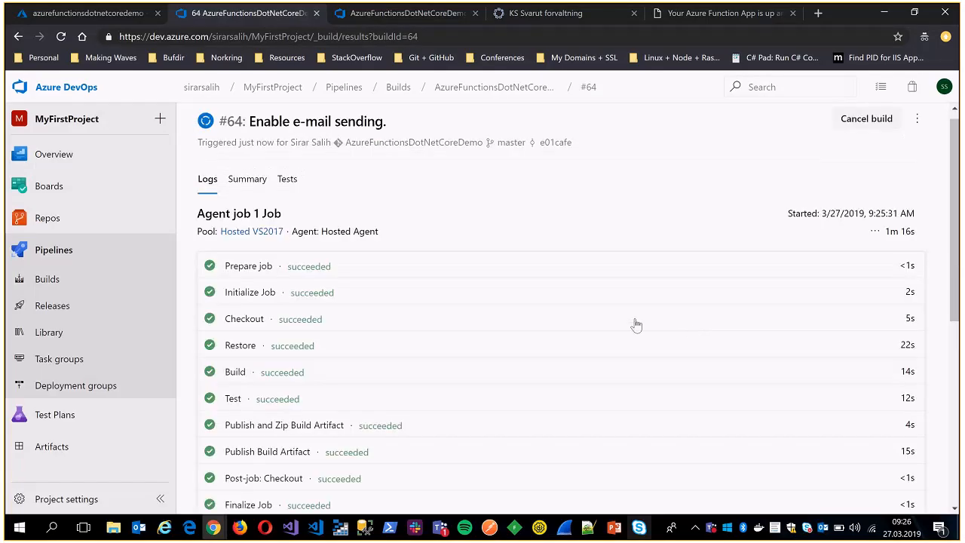
pyautogui.scroll(-2, 404, 387)
pyautogui.scroll(1, 404, 388)
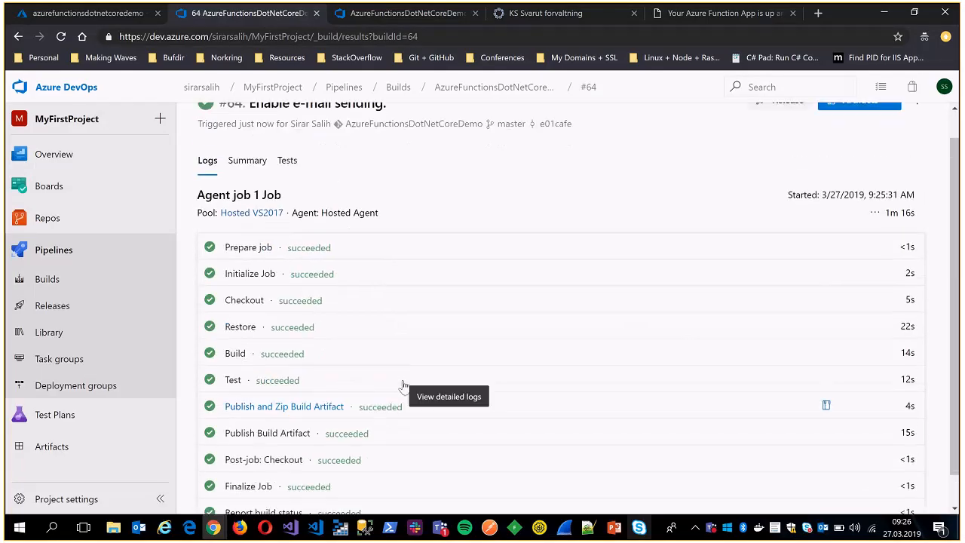
pyautogui.scroll(1, 404, 386)
pyautogui.scroll(-1, 413, 357)
pyautogui.scroll(-1, 409, 355)
pyautogui.scroll(1, 352, 400)
pyautogui.scroll(-1, 420, 368)
pyautogui.scroll(1, 340, 264)
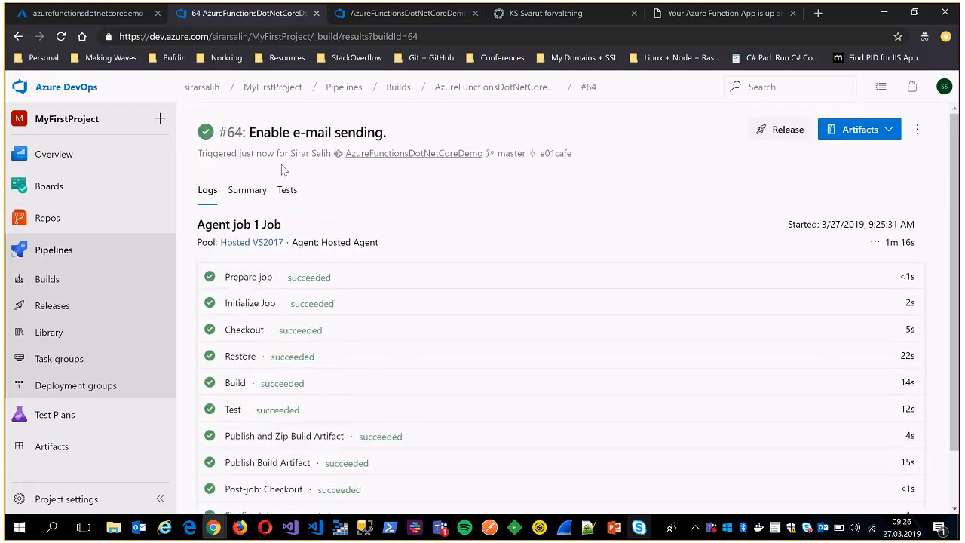
# Inspect the contents of the azurefunctionsdotnetcoredemo-ci artifact in build #64's Artifacts explorer, and close the explorer.
pyautogui.click(862, 136)
pyautogui.click(792, 195)
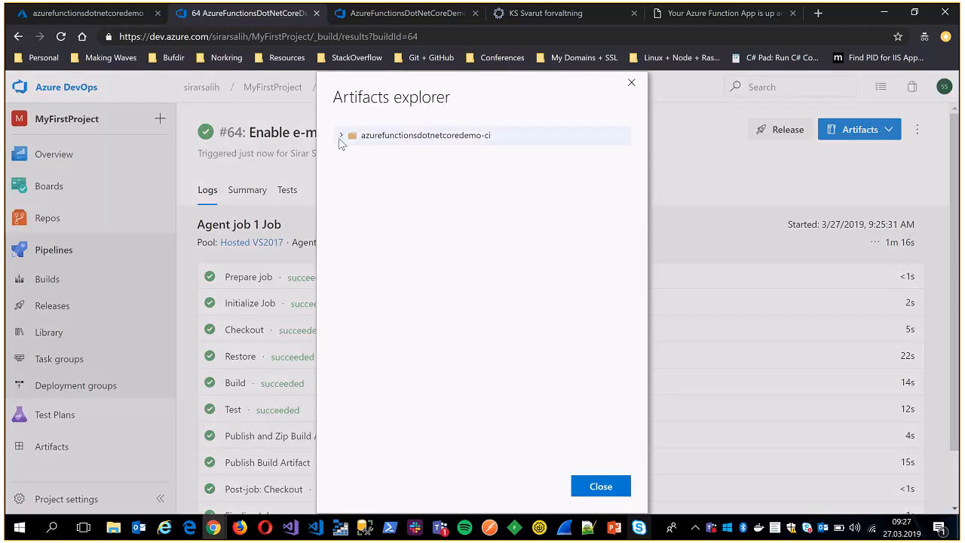
pyautogui.click(340, 142)
pyautogui.moveTo(624, 172); pyautogui.dragTo(407, 220)
pyautogui.scroll(2, 392, 196)
pyautogui.click(346, 133)
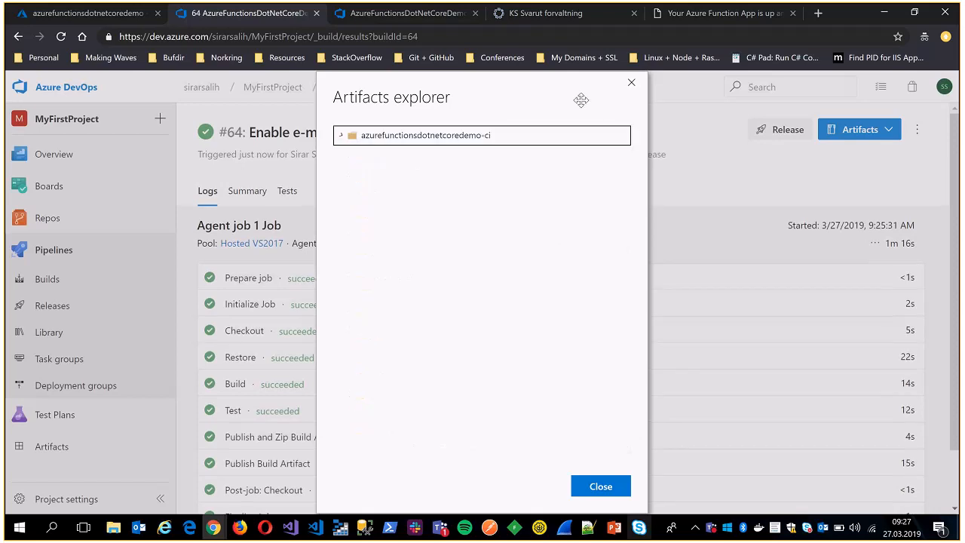
pyautogui.click(631, 82)
# Check the CI build history, and open Release-20 of the AzureFunctionsDotNetCoreDemo-CD release pipeline.
pyautogui.click(69, 283)
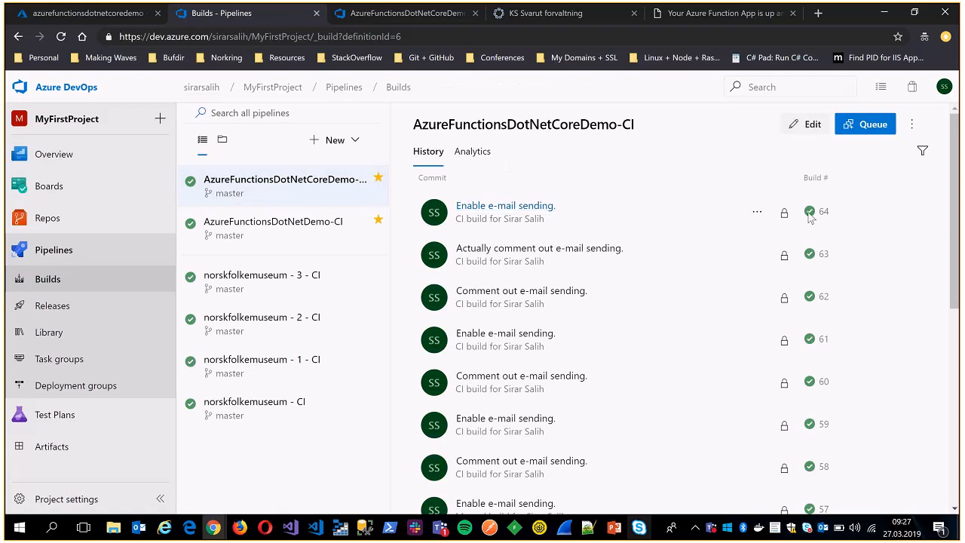
pyautogui.click(399, 16)
pyautogui.click(53, 306)
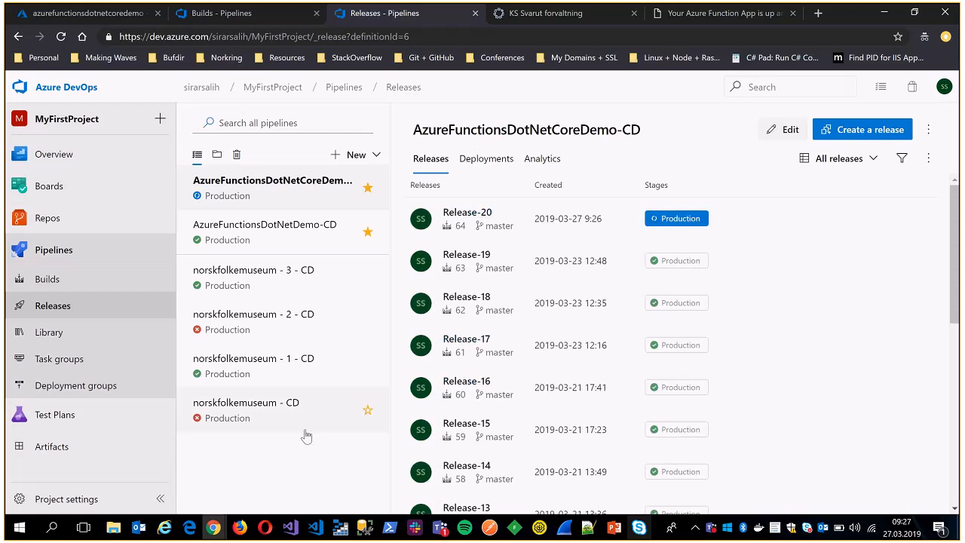
pyautogui.click(466, 213)
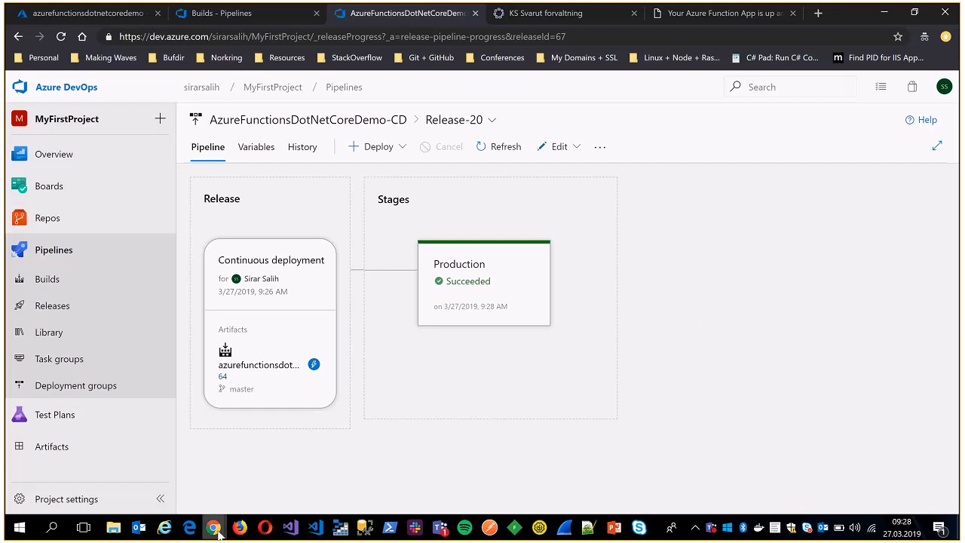
# Switch to Gmail, read the newest "Hello world!" message from the Azure Function, and return to the inbox.
pyautogui.moveTo(214, 527)
pyautogui.click(139, 472)
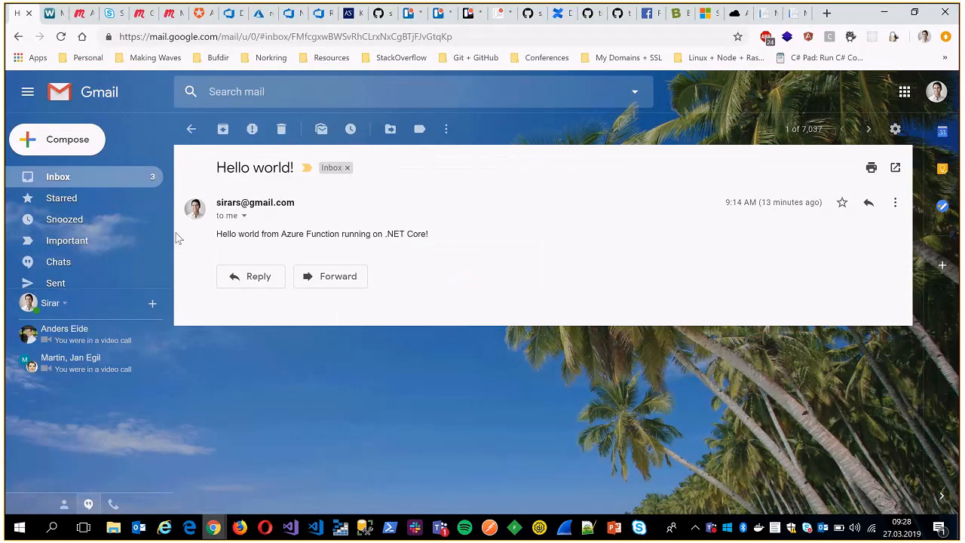
pyautogui.click(191, 129)
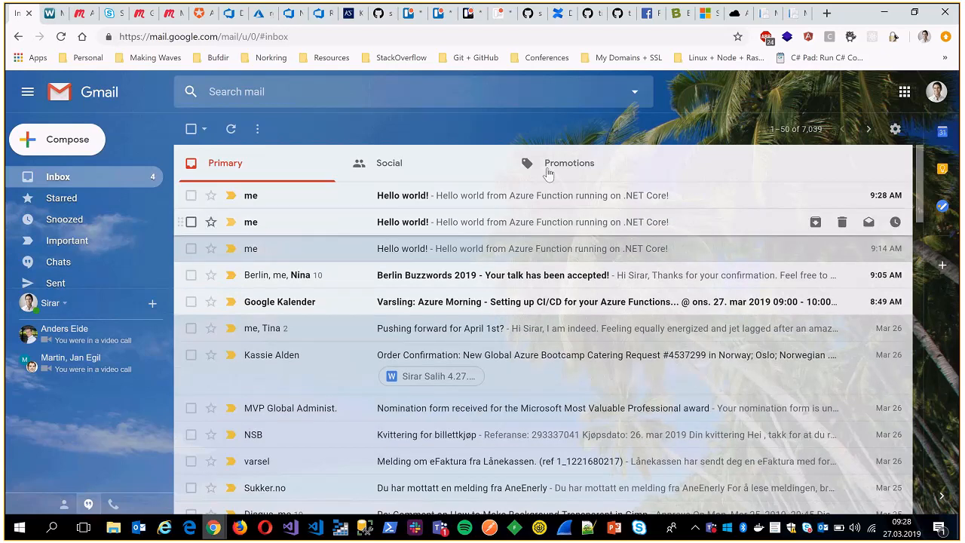
pyautogui.click(788, 129)
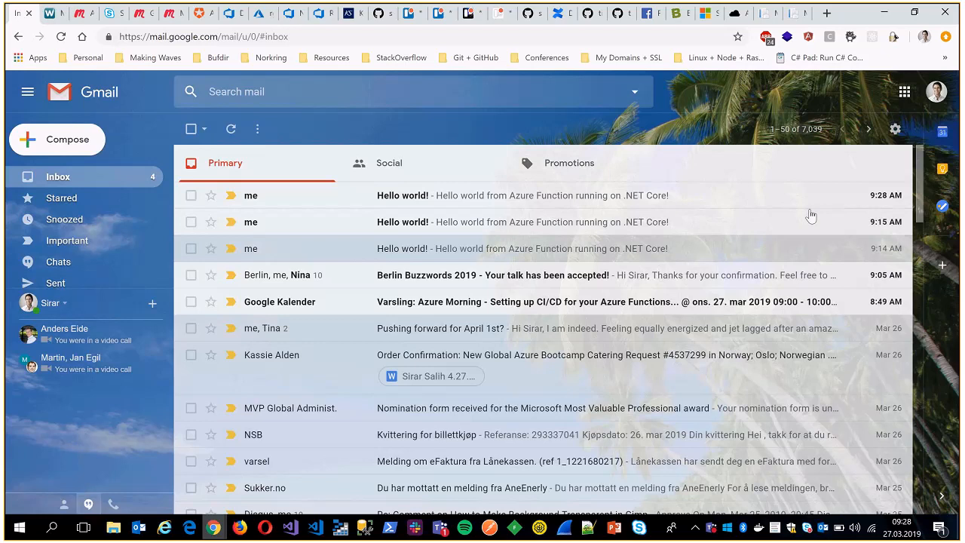
pyautogui.click(443, 198)
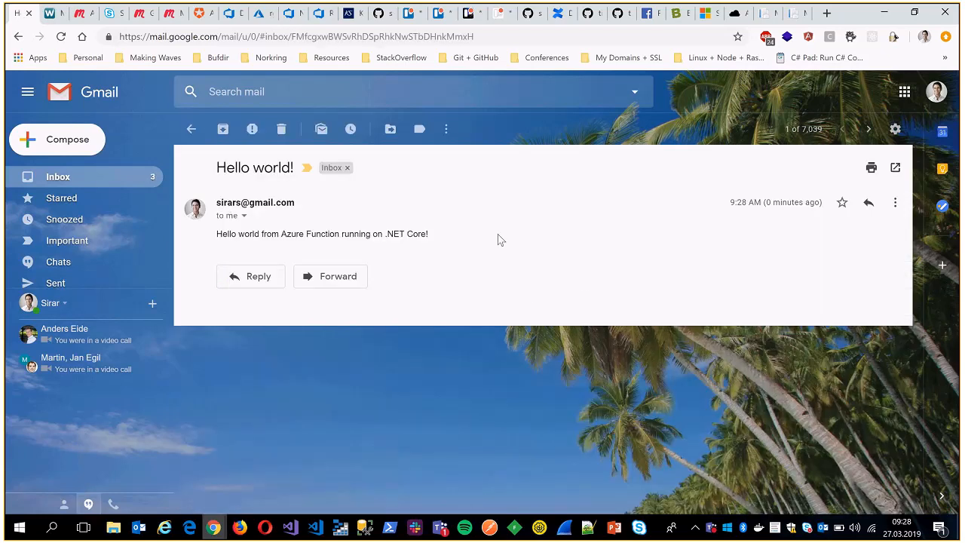
pyautogui.press('u')
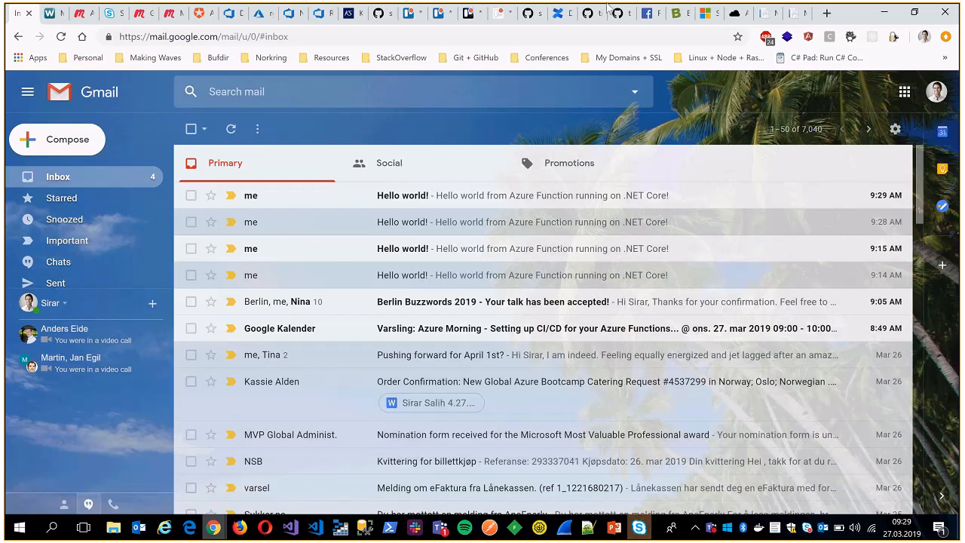
# Switch back to the Azure DevOps window and display the AzureFunctionsDotNetCoreDemo-CI build history.
pyautogui.moveTo(211, 532)
pyautogui.click(290, 464)
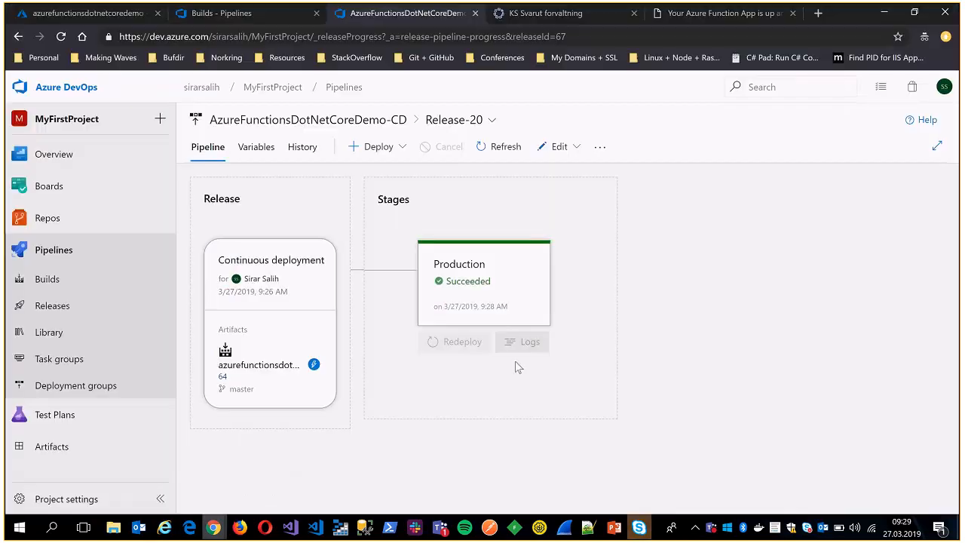
pyautogui.click(64, 279)
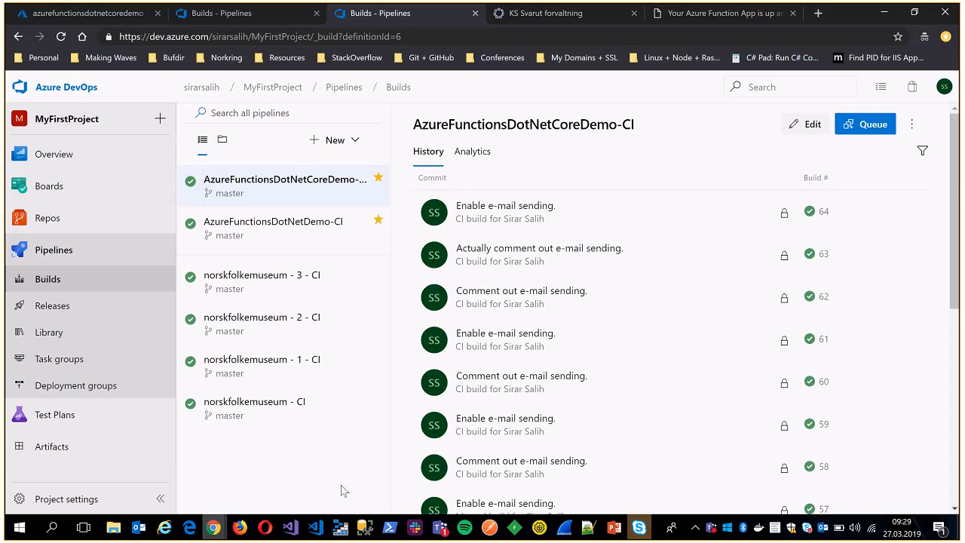
# Switch to File Explorer and open the AzureFunctionsDotNetDemo solution in Visual Studio from the Repos folder.
pyautogui.click(113, 527)
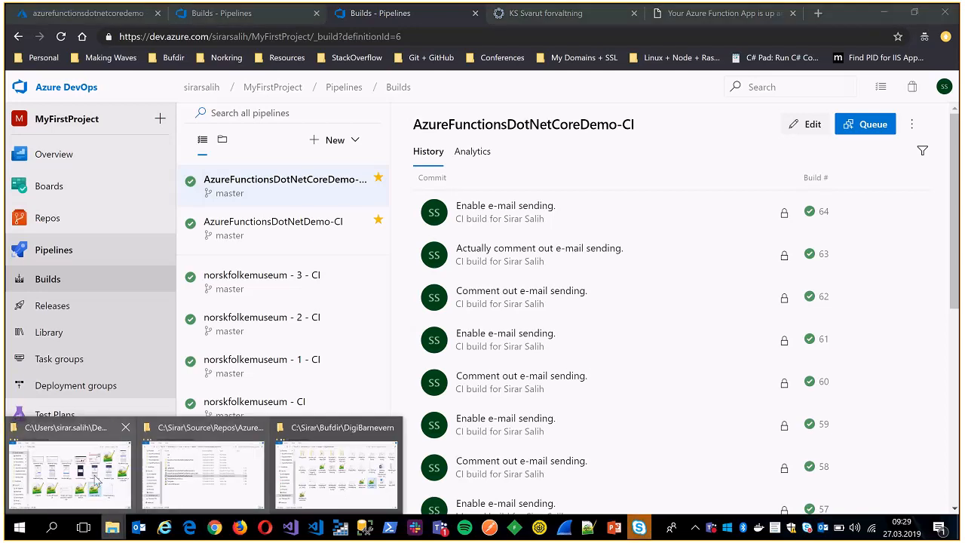
pyautogui.click(223, 482)
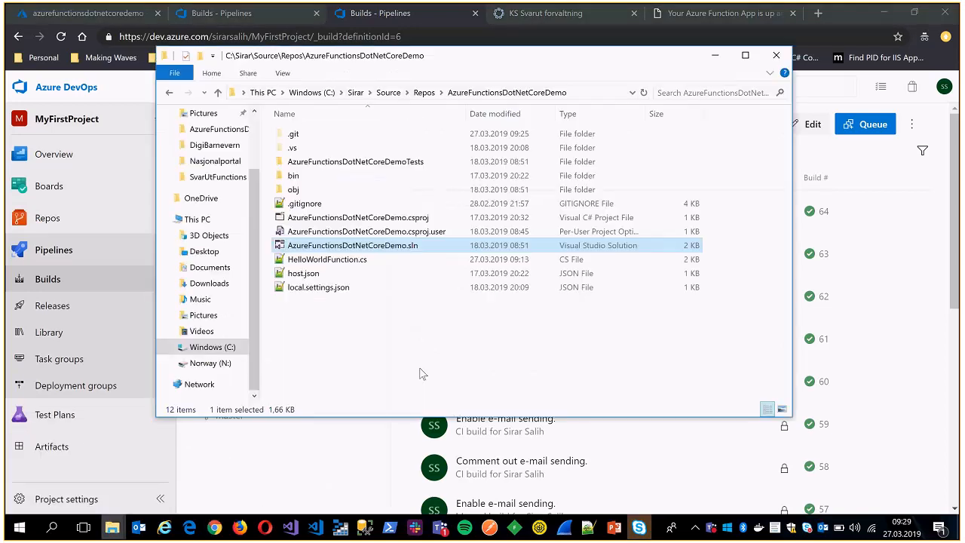
pyautogui.click(423, 92)
pyautogui.doubleClick(392, 203)
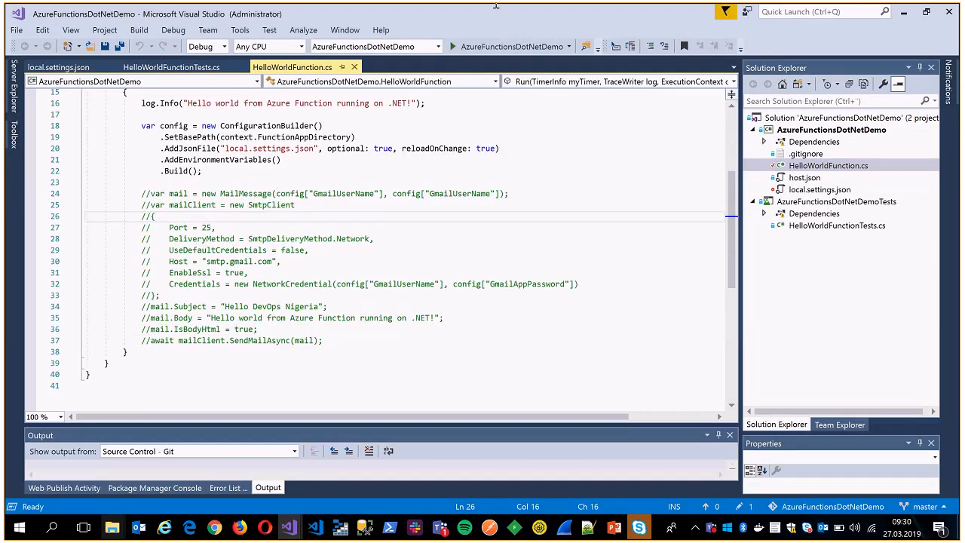
# Review the commented-out e-mail code, configuration builder and timer-triggered Run method in the AzureFunctionsDotNetDemo project's HelloWorldFunction.cs.
pyautogui.moveTo(495, 9)
pyautogui.click(353, 234)
pyautogui.scroll(3, 353, 234)
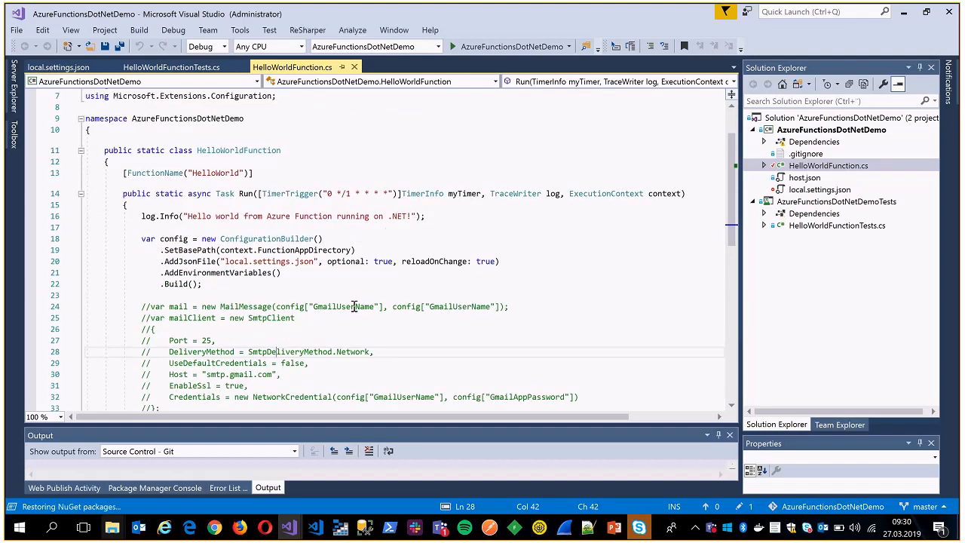
pyautogui.click(368, 272)
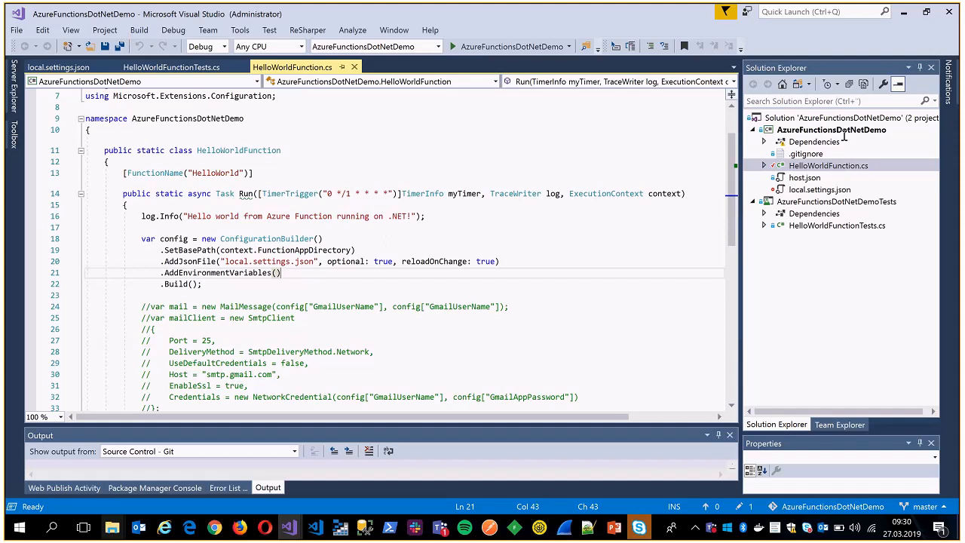
pyautogui.scroll(2, 497, 283)
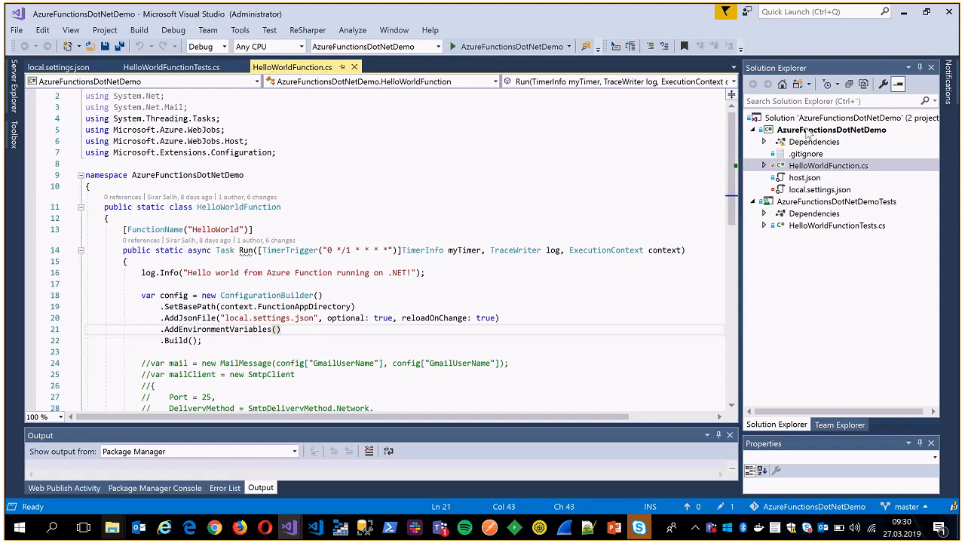
# Open the AzureFunctionsDotNetDemo project's properties to view its application settings, including the target framework.
pyautogui.click(807, 131)
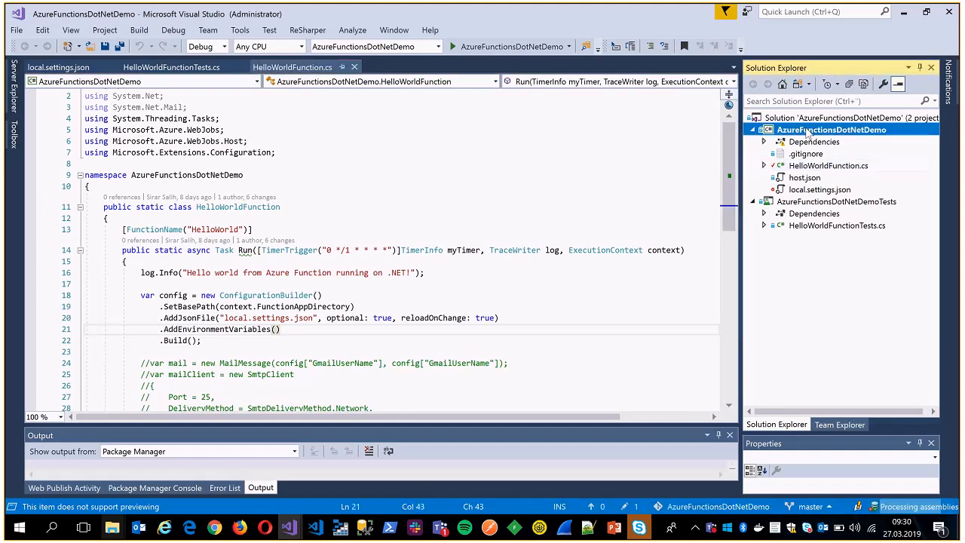
pyautogui.rightClick(807, 132)
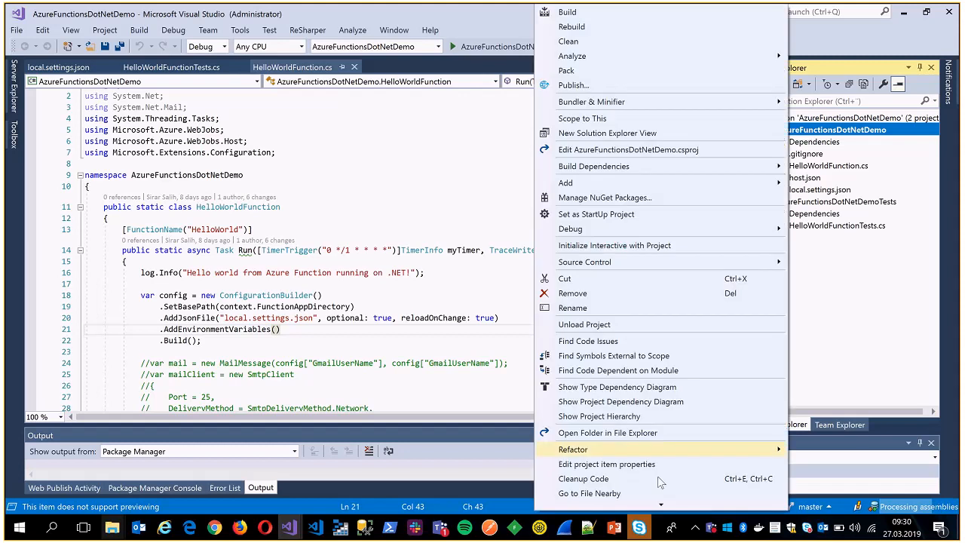
pyautogui.moveTo(646, 509)
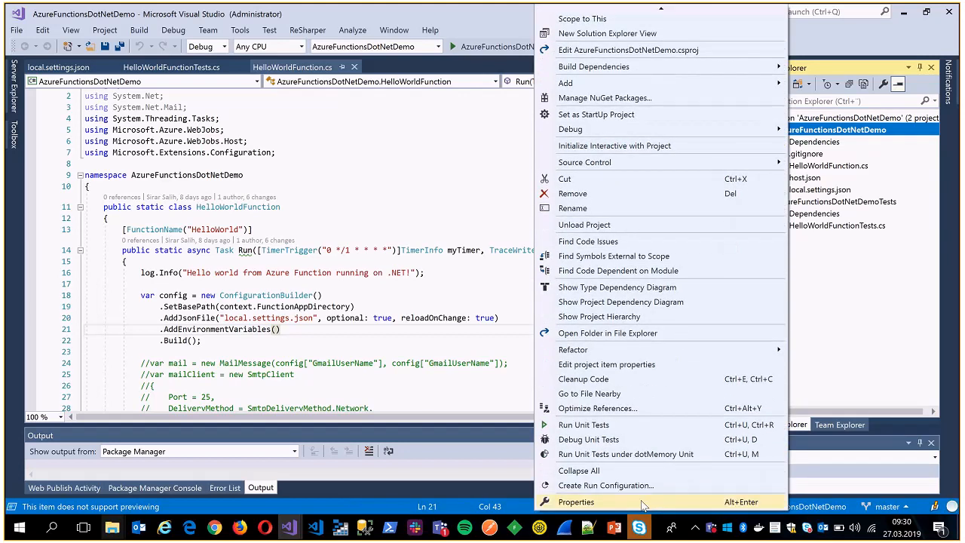
pyautogui.click(642, 502)
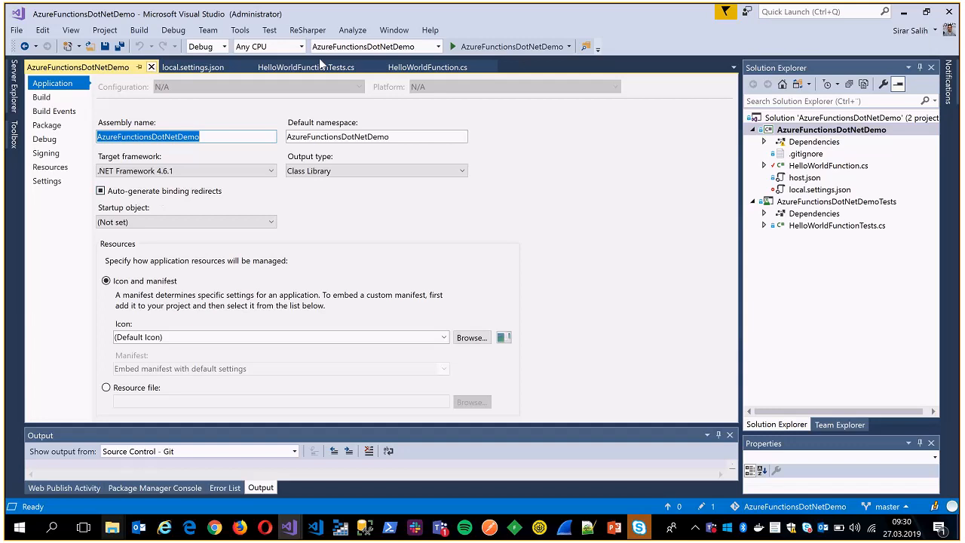
# Return to HelloWorldFunction.cs in the AzureFunctionsDotNetDemo project and review its Run method and commented-out e-mail code.
pyautogui.click(422, 67)
pyautogui.click(362, 232)
pyautogui.scroll(-2, 392, 255)
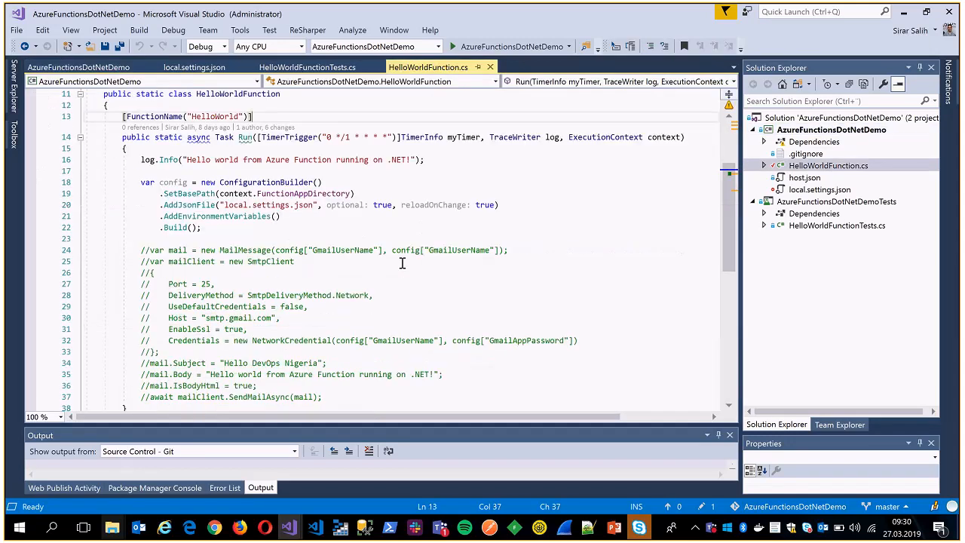
pyautogui.scroll(1, 473, 206)
# Switch to the AzureFunctionsDotNetCoreDemo solution and examine the ILogger log parameter of the Run method in HelloWorldFunction.cs.
pyautogui.moveTo(290, 527)
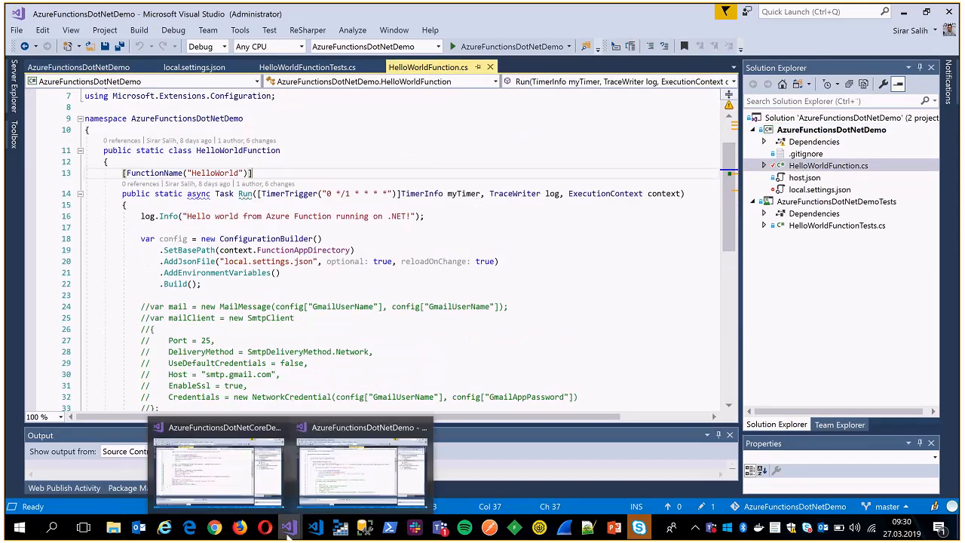
pyautogui.click(219, 464)
pyautogui.click(481, 260)
pyautogui.scroll(5, 475, 276)
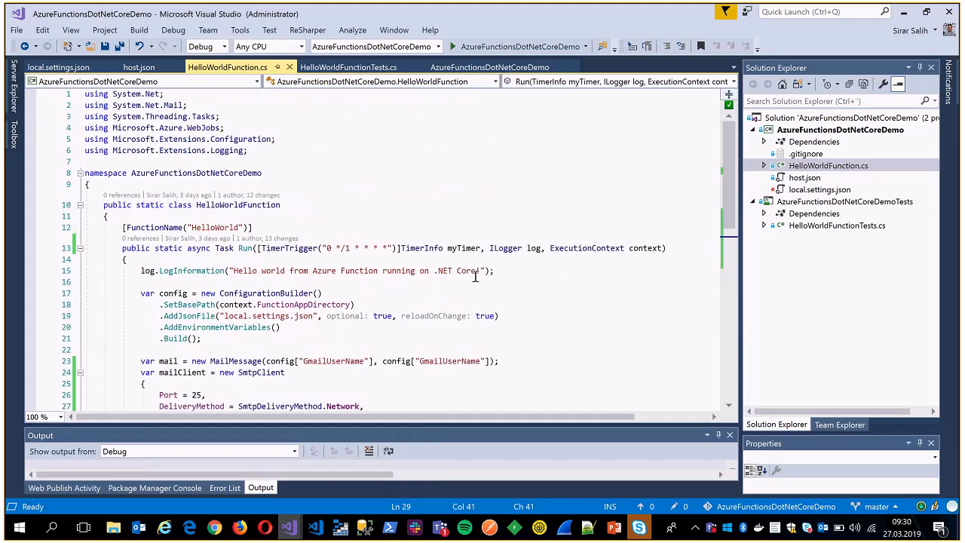
pyautogui.scroll(-2, 480, 193)
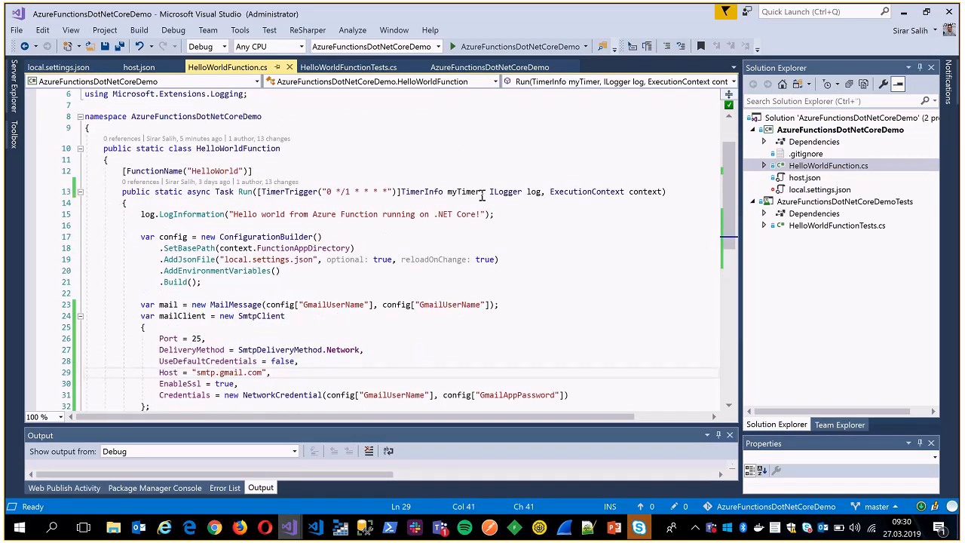
pyautogui.moveTo(481, 193); pyautogui.dragTo(542, 193)
# Switch back to the AzureFunctionsDotNetDemo solution and examine the TraceWriter log parameter of its Run method for comparison.
pyautogui.click(289, 526)
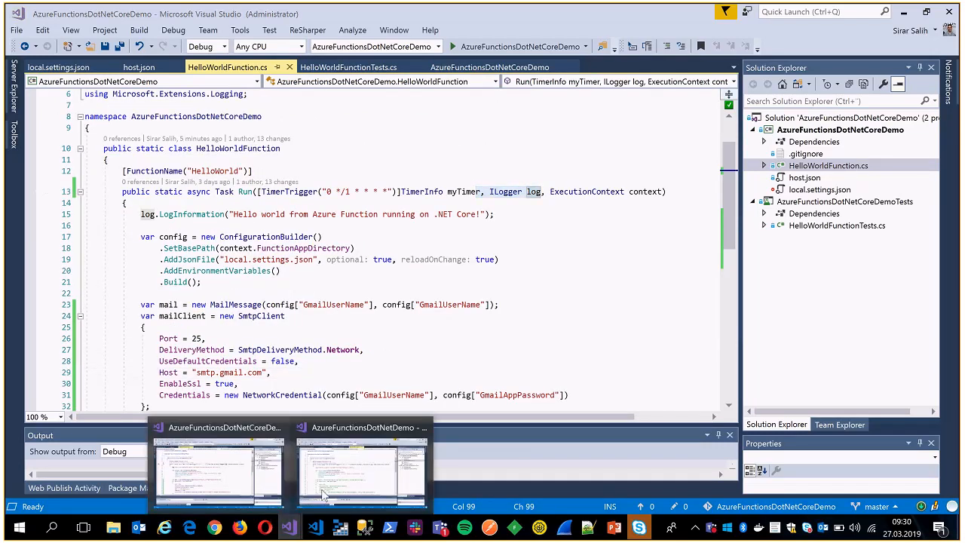
pyautogui.click(362, 471)
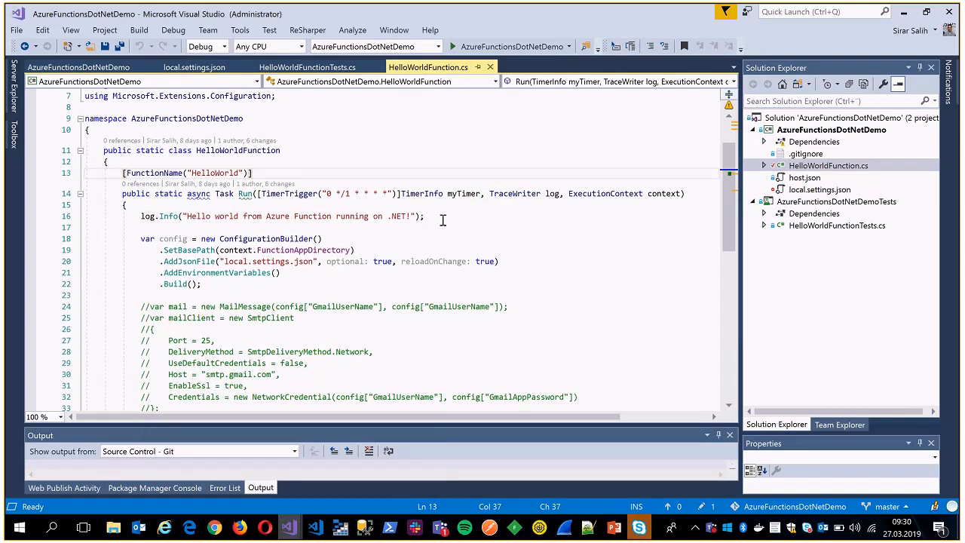
pyautogui.scroll(2, 443, 219)
pyautogui.scroll(-2, 443, 220)
pyautogui.moveTo(471, 194); pyautogui.dragTo(642, 195)
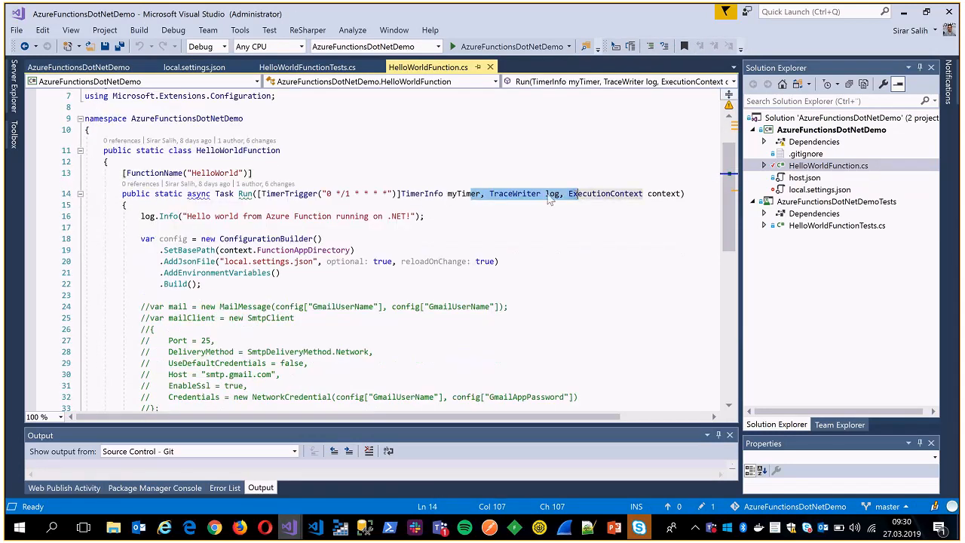
pyautogui.click(546, 196)
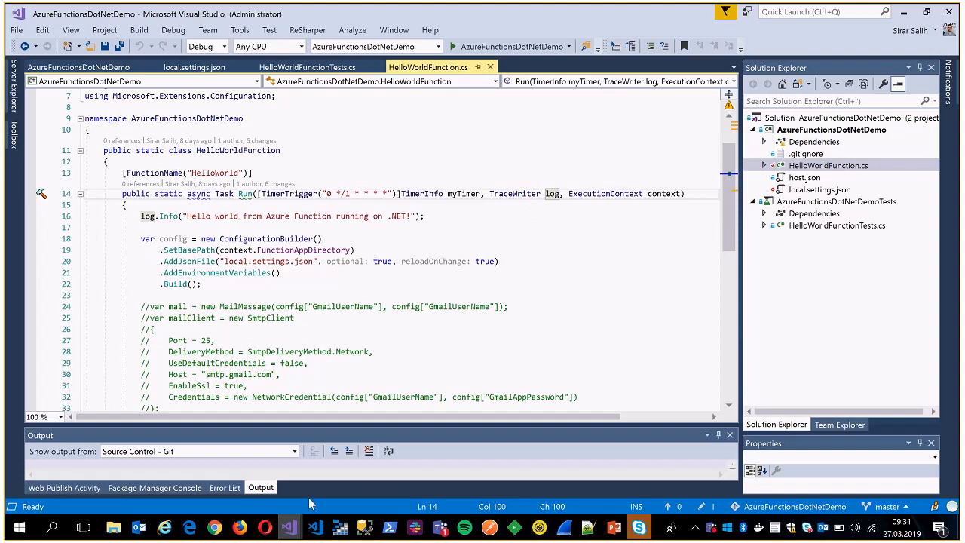
# Uncomment the mail-sending block in AzureFunctionsDotNetDemo's HelloWorldFunction.cs, from the MailMessage declaration through the SendMailAsync call, and save the file.
pyautogui.moveTo(290, 526)
pyautogui.click(351, 473)
pyautogui.scroll(-3, 345, 263)
pyautogui.moveTo(335, 340); pyautogui.dragTo(149, 194)
pyautogui.hotkey('ctrl', 'k')
pyautogui.hotkey('ctrl', 'u')
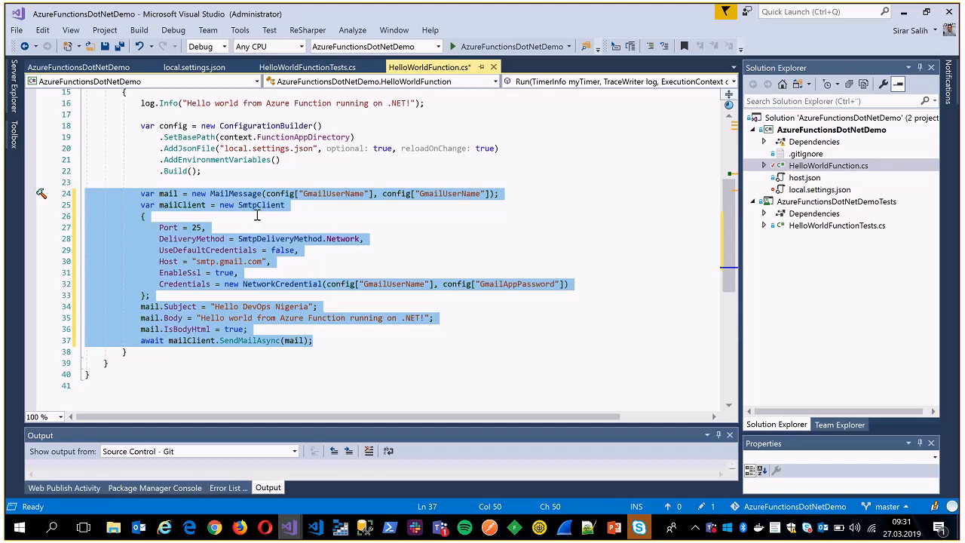
pyautogui.click(256, 215)
pyautogui.hotkey('ctrl', 's')
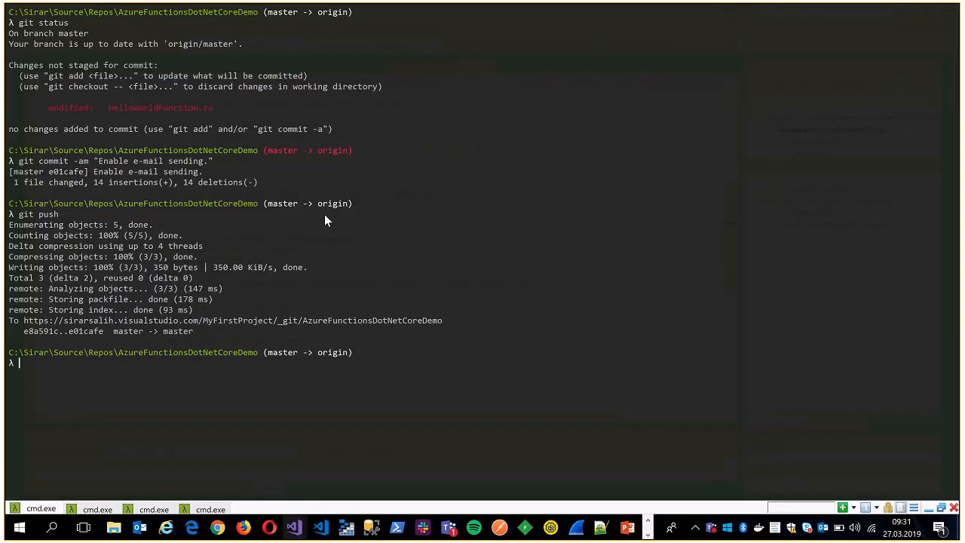
# Open a new Cmder console, change to C:\Sirar\Source\Repos\AzureFunctionsDotNetDemo using the path from File Explorer, and run git status.
pyautogui.hotkey('ctrl', 't')
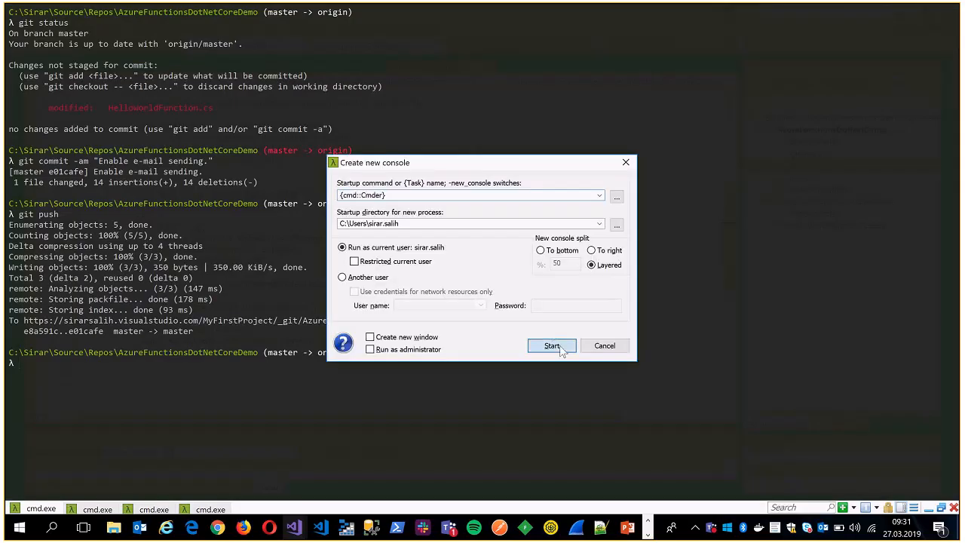
pyautogui.click(561, 352)
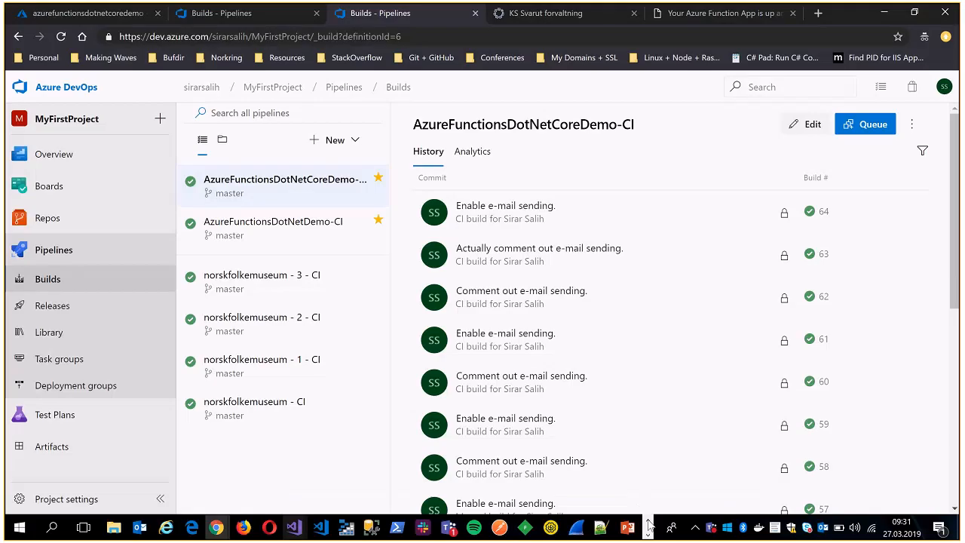
pyautogui.moveTo(113, 526)
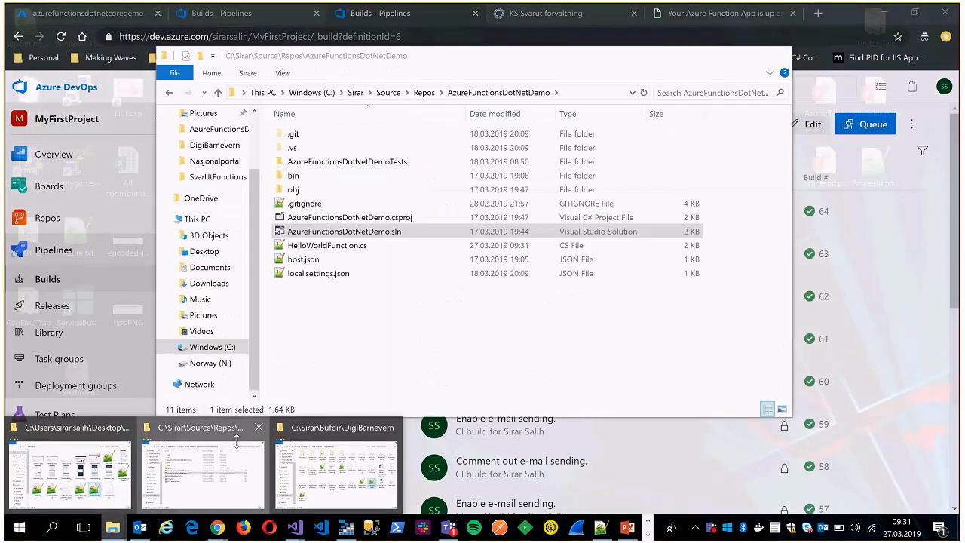
pyautogui.click(237, 441)
pyautogui.click(526, 92)
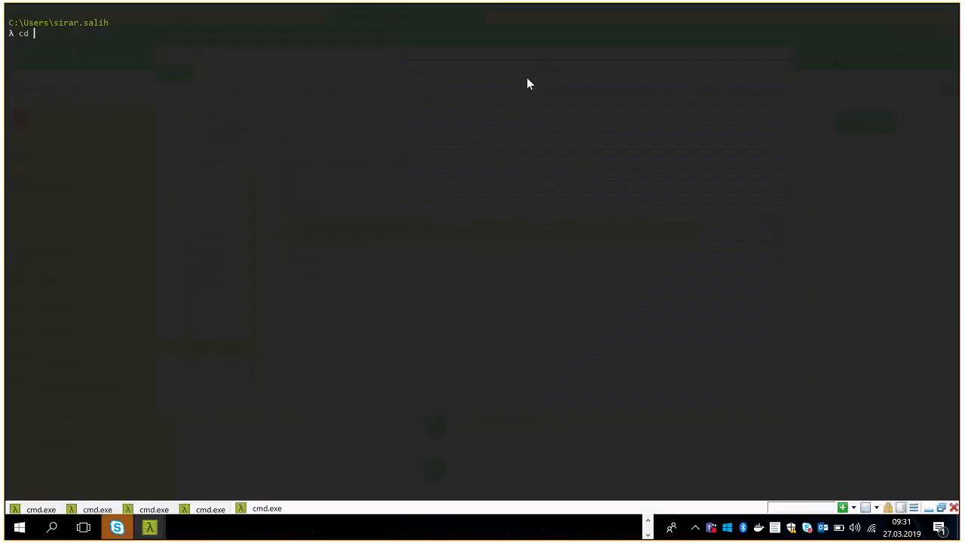
pyautogui.write('C:\\Sirar\\Source\\Repos\\AzureFunctionsDotNetDemo')
pyautogui.press('Return')
pyautogui.write('git status')
pyautogui.press('Return')
# Commit all modified files in the AzureFunctionsDotNetDemo repository with the message "Enable e-mail sending.".
pyautogui.write('git commit -am "')
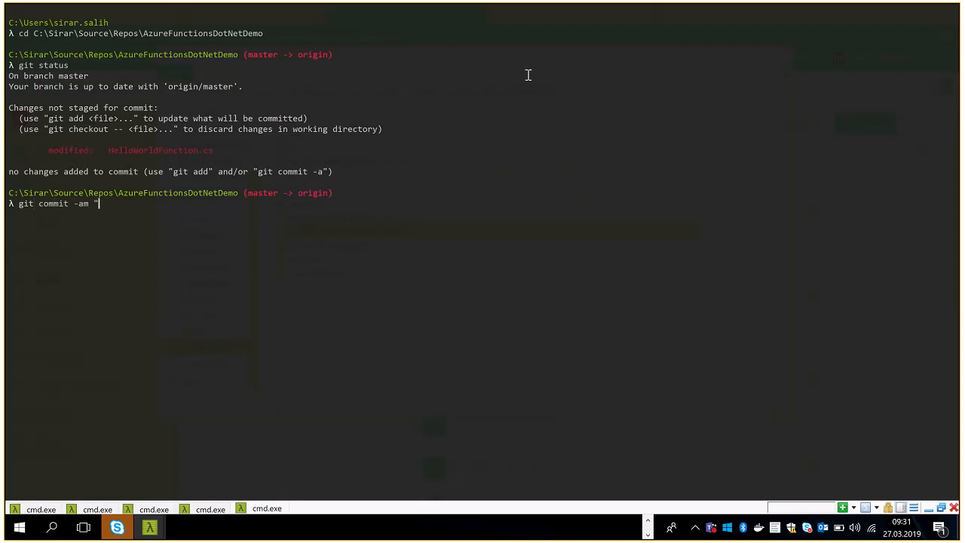
pyautogui.write('Enable em-mail')
pyautogui.press('BackSpace')
pyautogui.press('BackSpace')
pyautogui.press('BackSpace')
pyautogui.press('BackSpace')
pyautogui.press('BackSpace')
pyautogui.press('BackSpace')
pyautogui.press('BackSpace')
pyautogui.write('e-mail sending."')
pyautogui.press('Return')
# Push the commit to the remote repository with git push and hide the console.
pyautogui.write('git push')
pyautogui.press('Return')
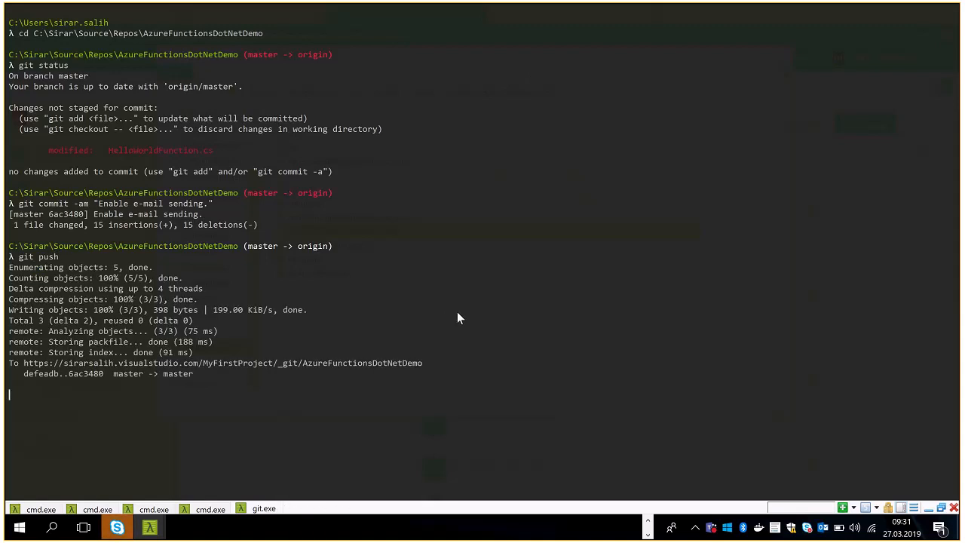
pyautogui.hotkey('ctrl', '`')
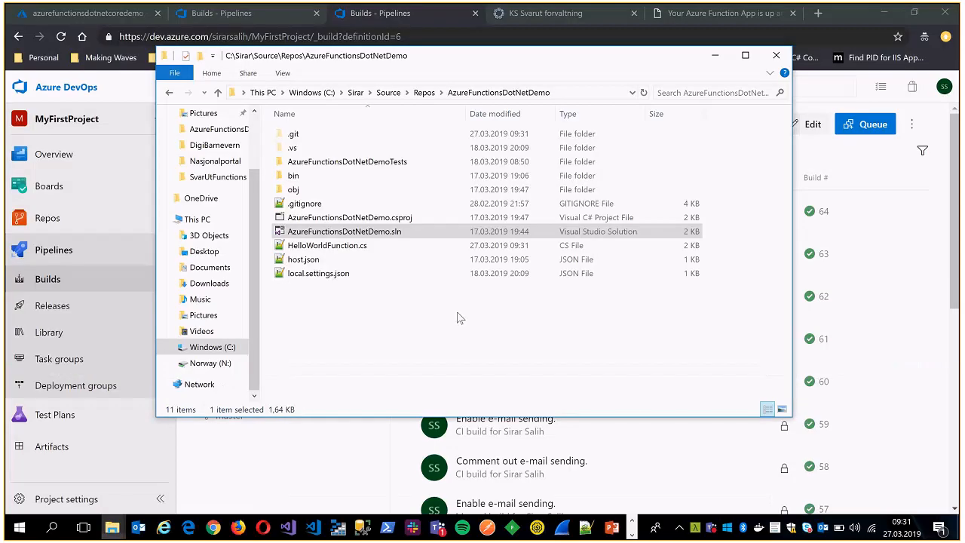
# Return to Azure DevOps, display the AzureFunctionsDotNetDemo-CI builds and open that pipeline's definition for editing.
pyautogui.click(714, 55)
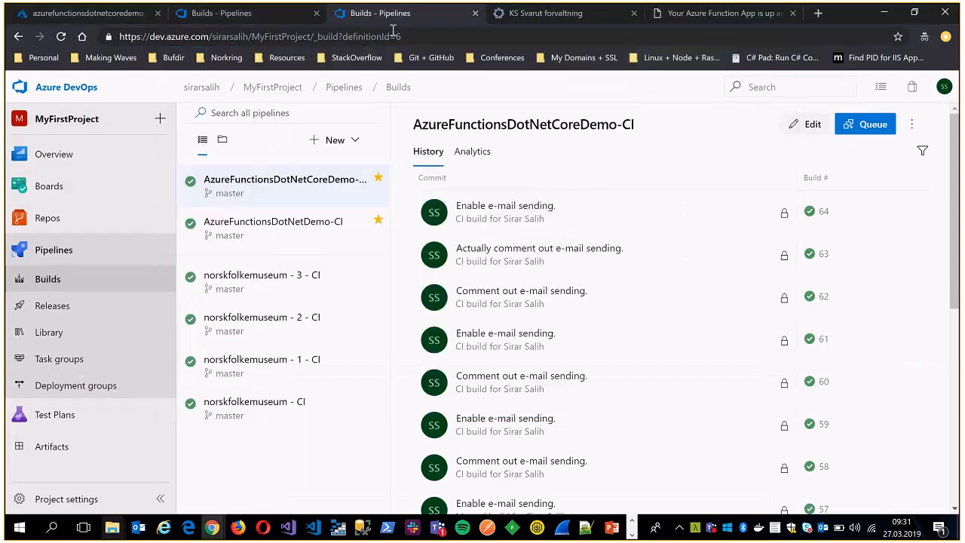
pyautogui.click(337, 236)
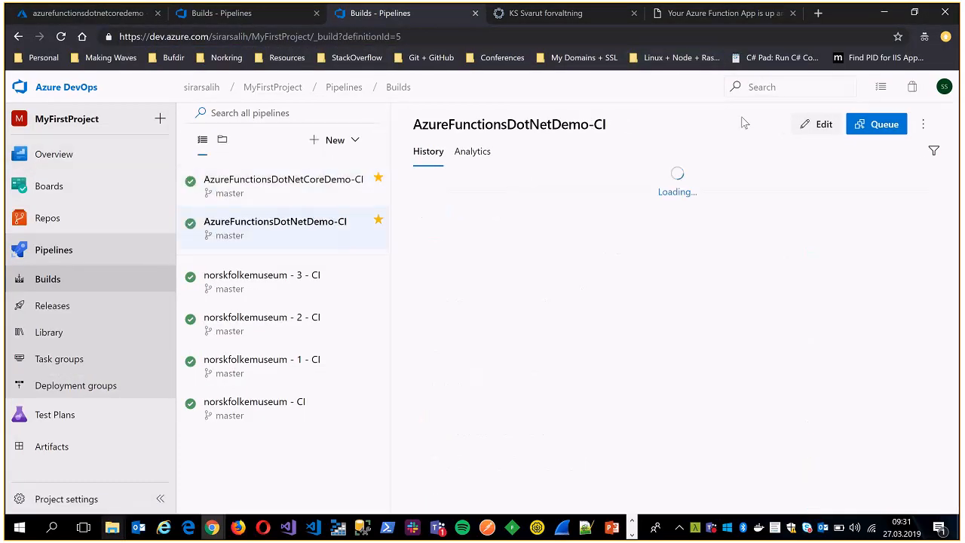
pyautogui.click(341, 140)
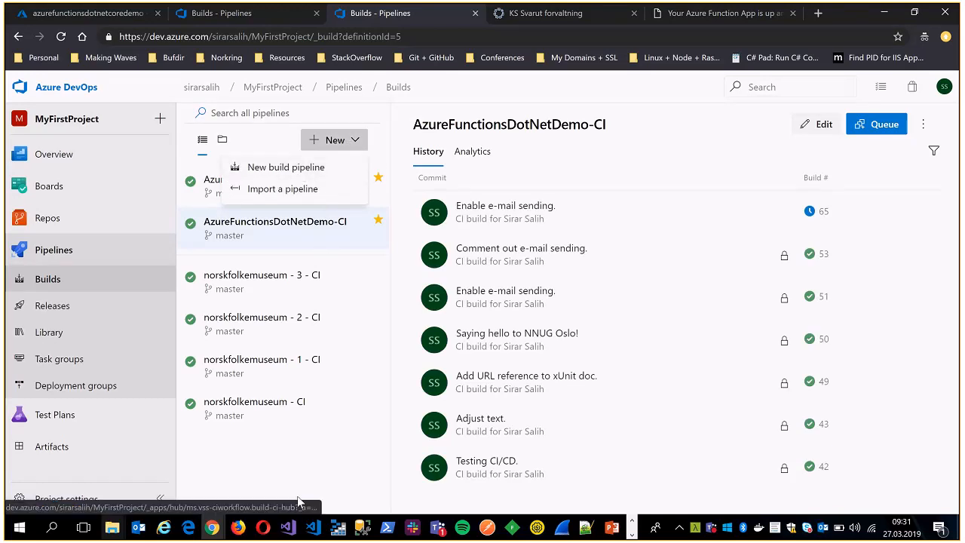
pyautogui.click(824, 125)
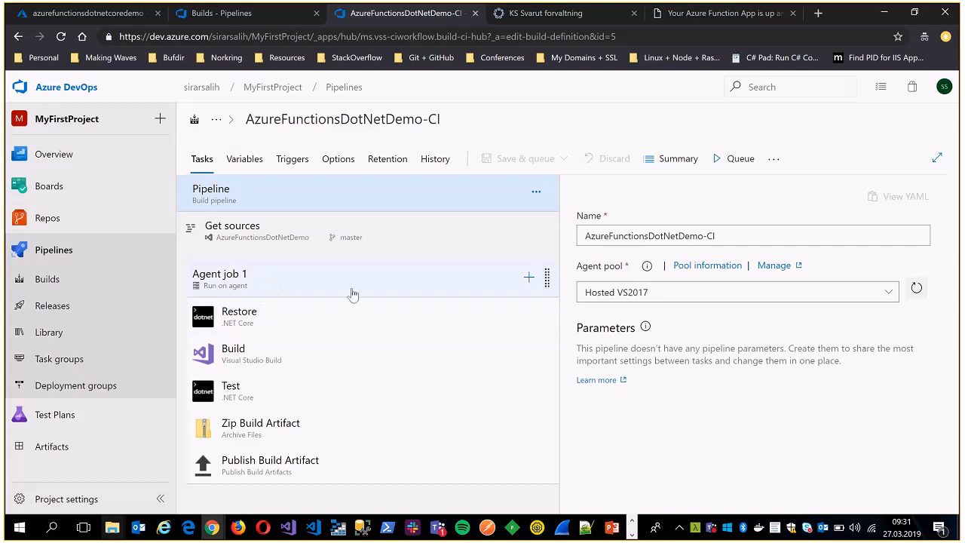
# Examine the Visual Studio Build task briefly and the settings of the .NET Core Restore task in the AzureFunctionsDotNetDemo-CI pipeline.
pyautogui.click(241, 357)
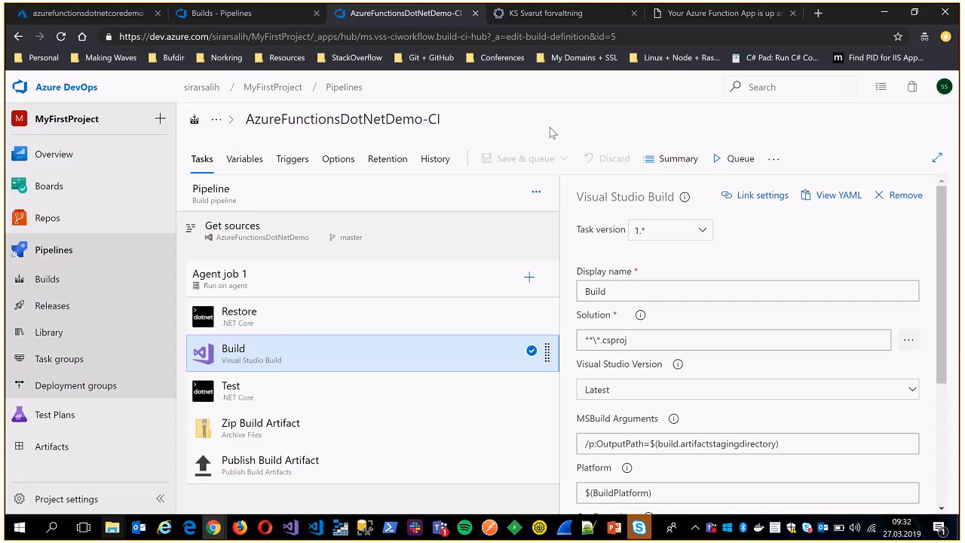
pyautogui.click(264, 322)
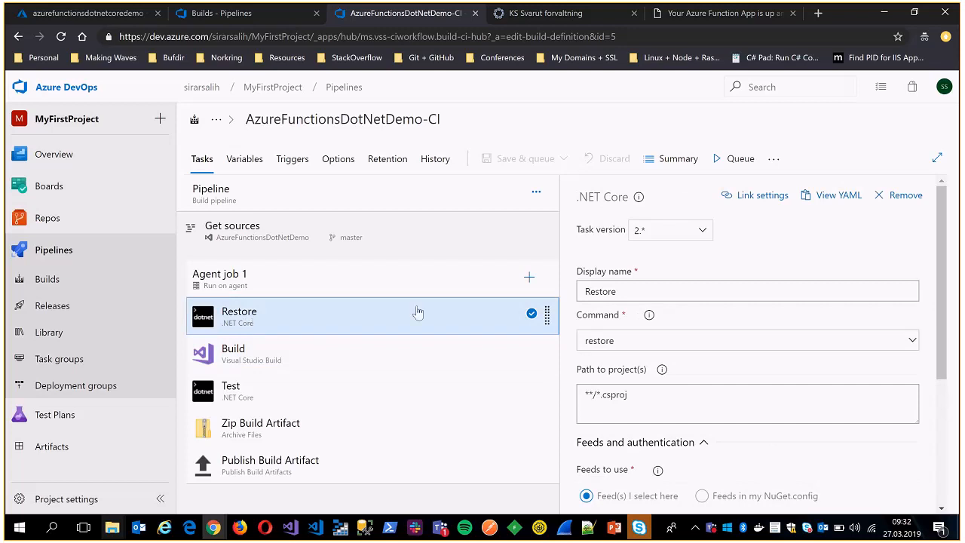
pyautogui.scroll(-3, 706, 318)
pyautogui.scroll(3, 706, 318)
pyautogui.scroll(-1, 648, 377)
pyautogui.scroll(1, 650, 377)
# Examine the Build task's MSBuild arguments, platform and configuration settings.
pyautogui.click(245, 348)
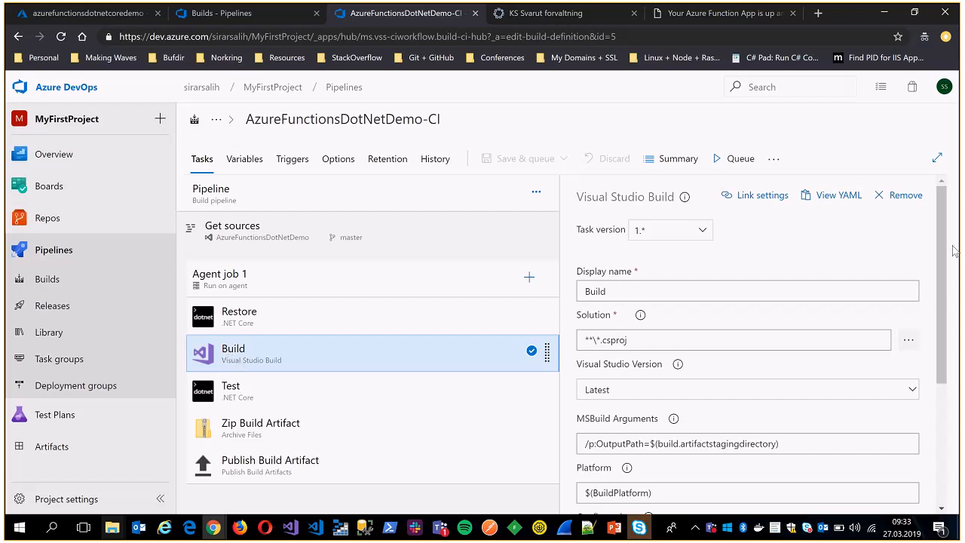
pyautogui.scroll(-1, 940, 271)
pyautogui.scroll(-4, 941, 272)
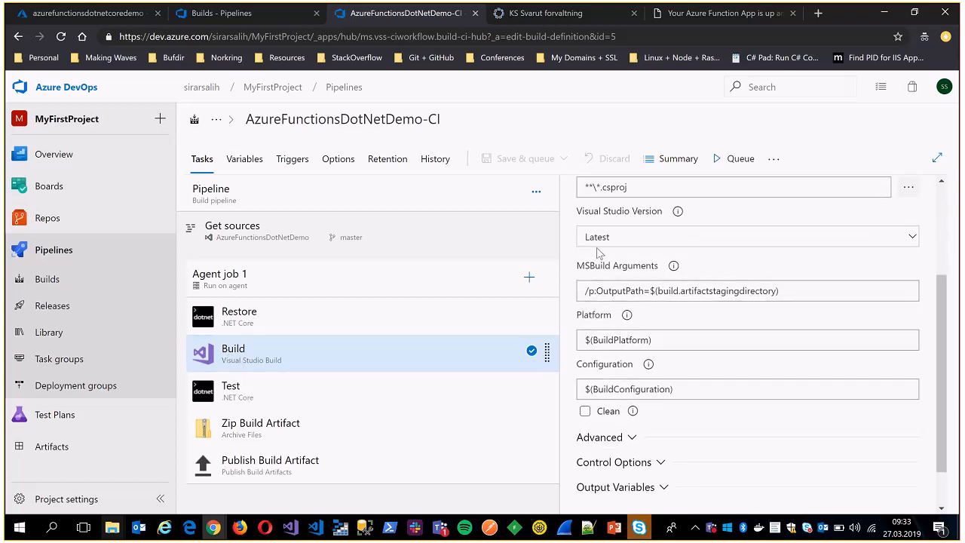
pyautogui.moveTo(585, 292); pyautogui.dragTo(799, 289)
pyautogui.click(800, 290)
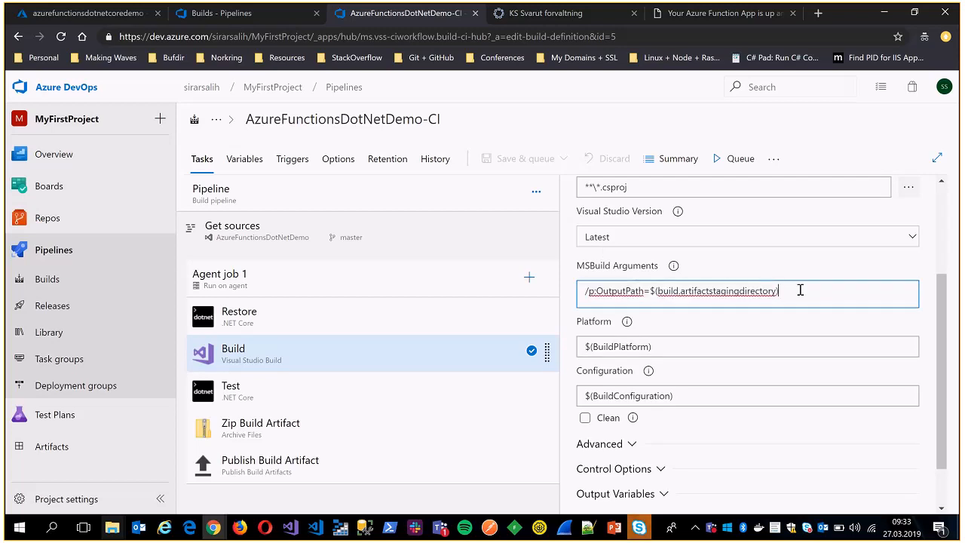
pyautogui.moveTo(584, 292); pyautogui.dragTo(793, 286)
pyautogui.click(649, 294)
pyautogui.scroll(-1, 920, 366)
pyautogui.click(664, 315)
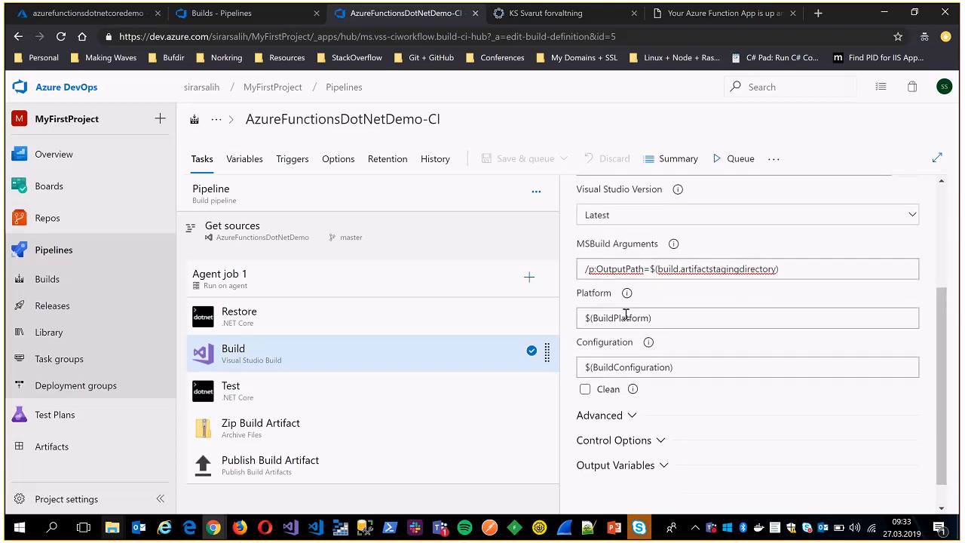
pyautogui.tripleClick(627, 315)
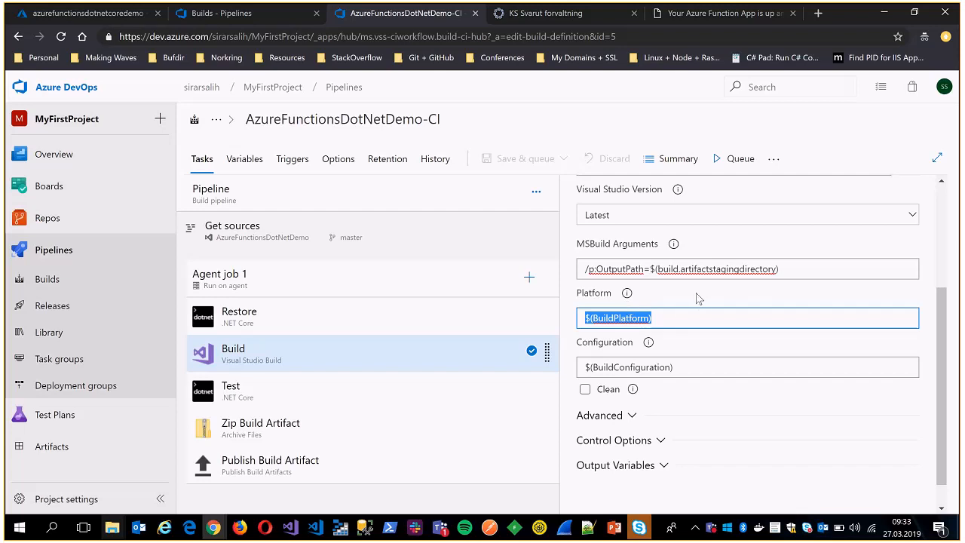
pyautogui.tripleClick(660, 366)
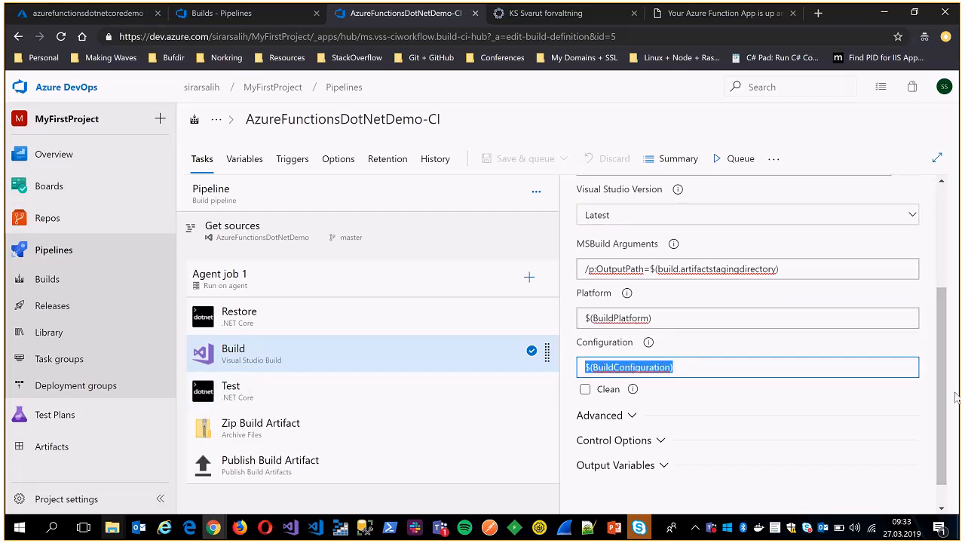
# Examine the settings of the .NET Core Test task in the AzureFunctionsDotNetDemo-CI pipeline.
pyautogui.click(349, 392)
pyautogui.scroll(-2, 731, 400)
pyautogui.scroll(3, 737, 396)
# Examine the Zip Build Artifact task's root folder and archive file paths and the Publish Build Artifact settings, and return to the Build task.
pyautogui.click(306, 424)
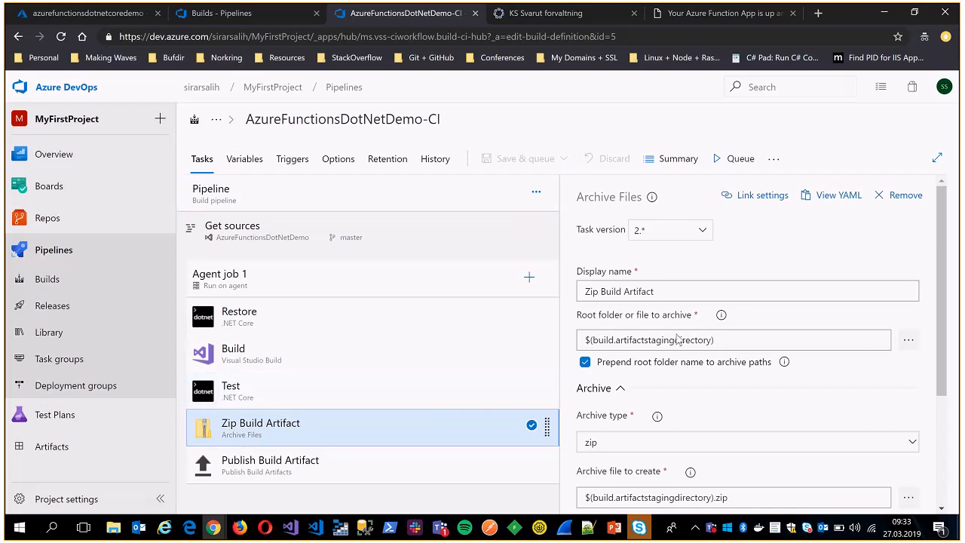
pyautogui.scroll(-2, 628, 291)
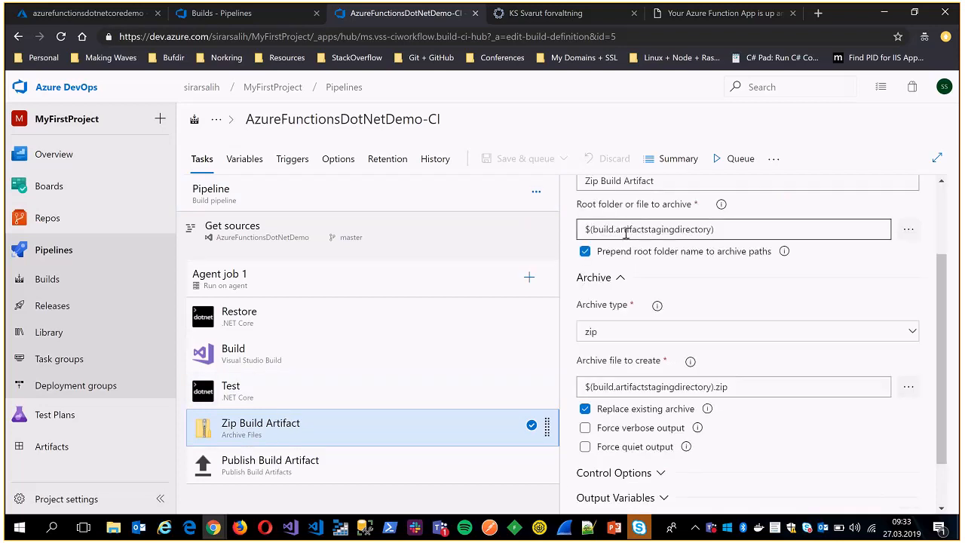
pyautogui.moveTo(732, 229); pyautogui.dragTo(586, 230)
pyautogui.scroll(-1, 655, 279)
pyautogui.moveTo(727, 322); pyautogui.dragTo(585, 324)
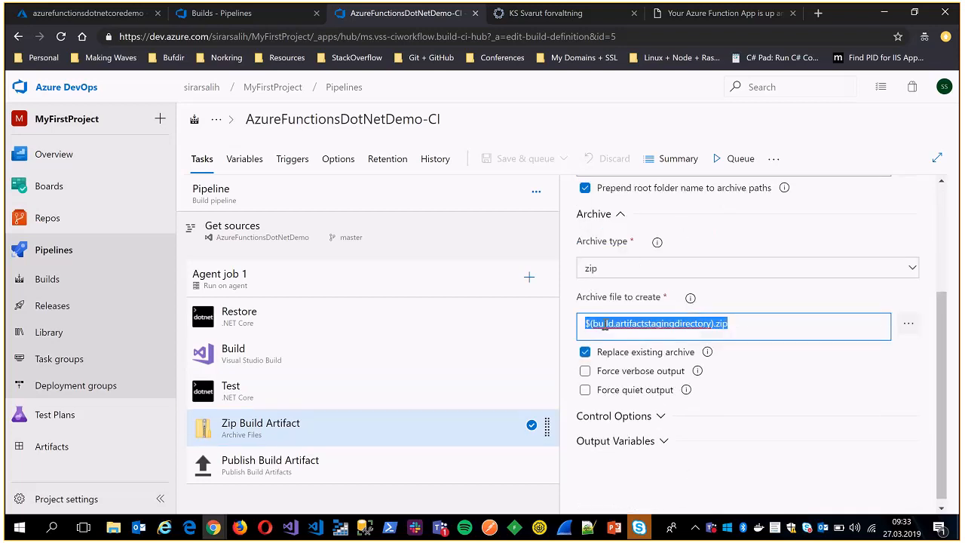
pyautogui.click(264, 472)
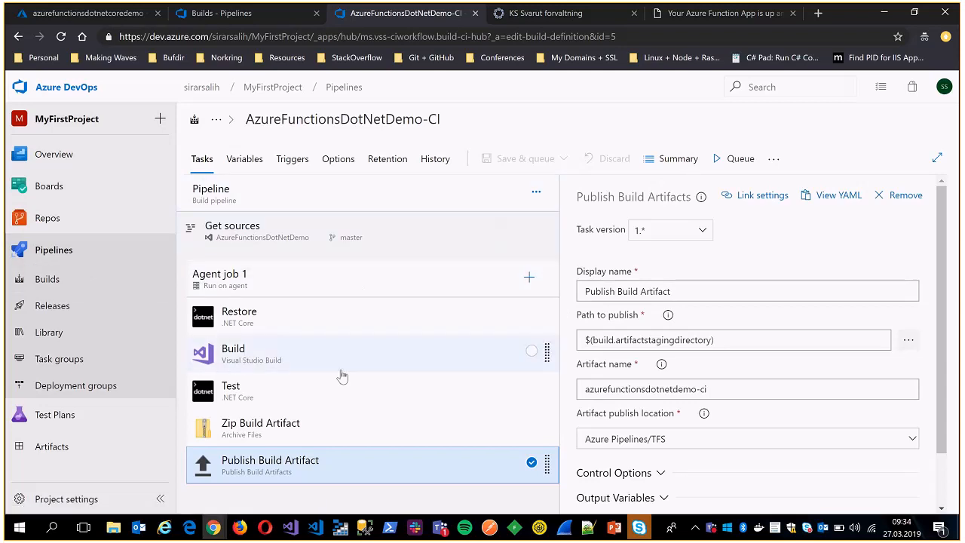
pyautogui.click(248, 360)
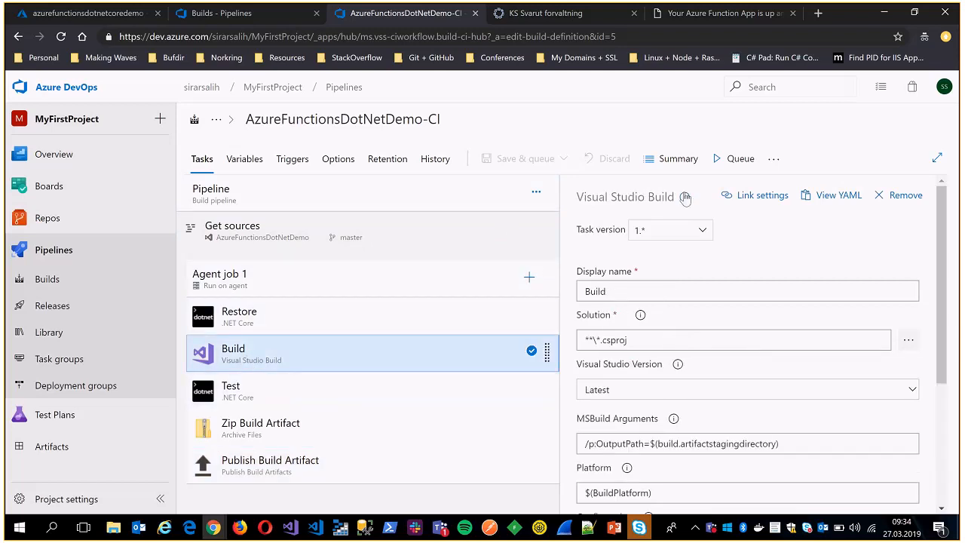
# View the release history of AzureFunctionsDotNetDemo-CD, comparing it briefly with AzureFunctionsDotNetCoreDemo-CD.
pyautogui.click(257, 16)
pyautogui.click(55, 305)
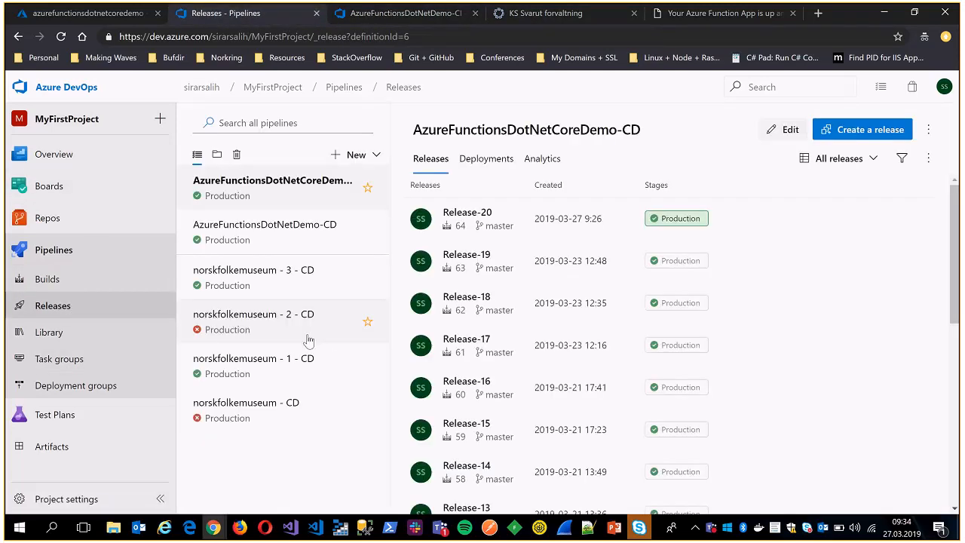
pyautogui.click(279, 236)
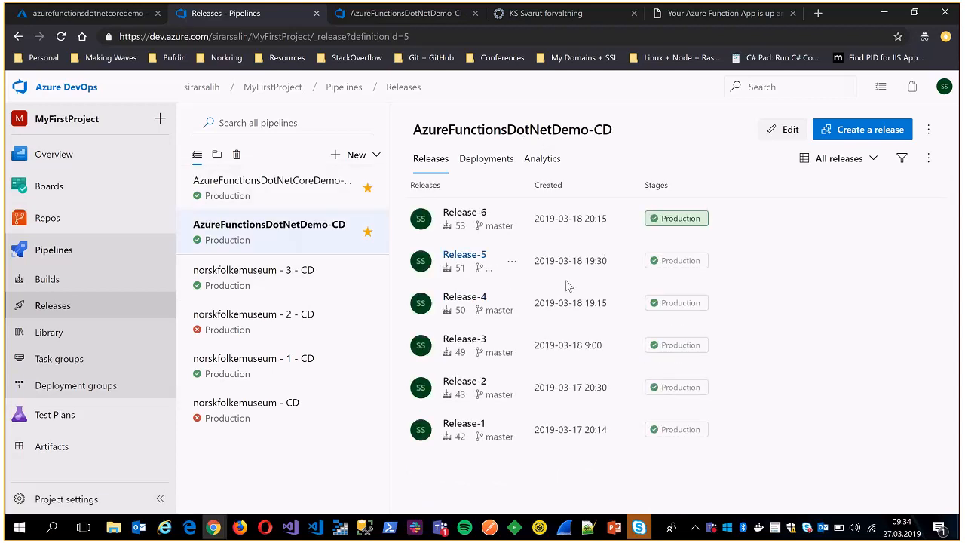
pyautogui.click(273, 189)
pyautogui.click(272, 234)
# Move the build pipeline's browser tab ahead of the releases tab and show the AzureFunctionsDotNetDemo-CI build history.
pyautogui.moveTo(377, 15); pyautogui.dragTo(251, 22)
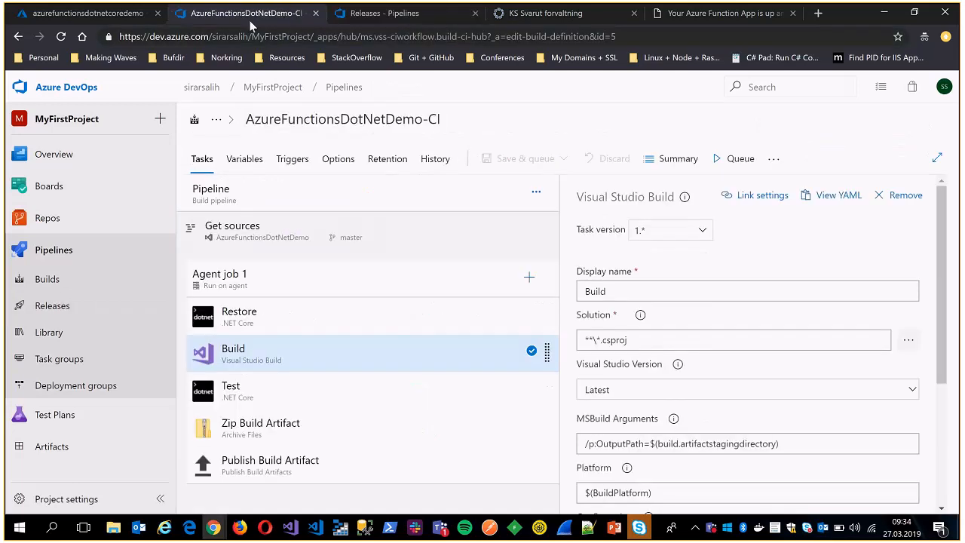
pyautogui.click(59, 280)
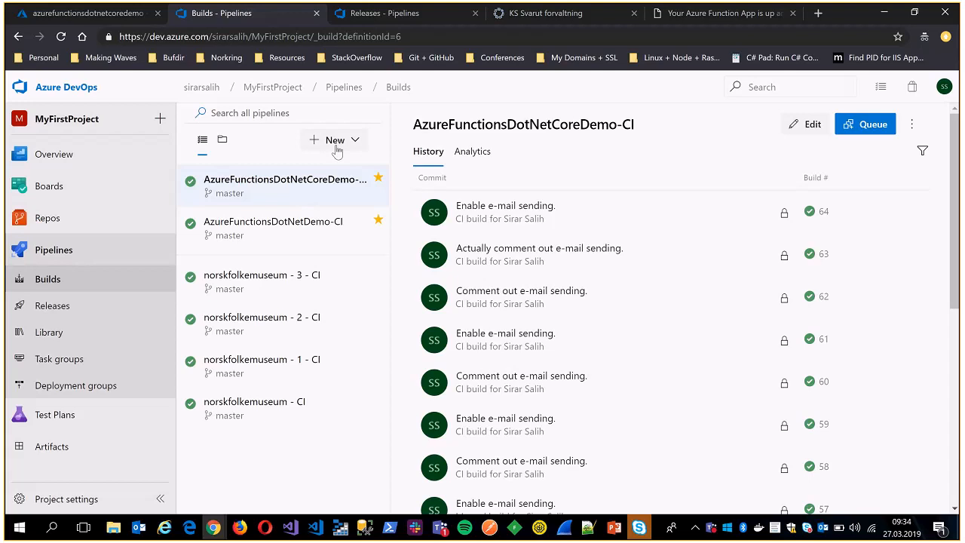
pyautogui.click(316, 227)
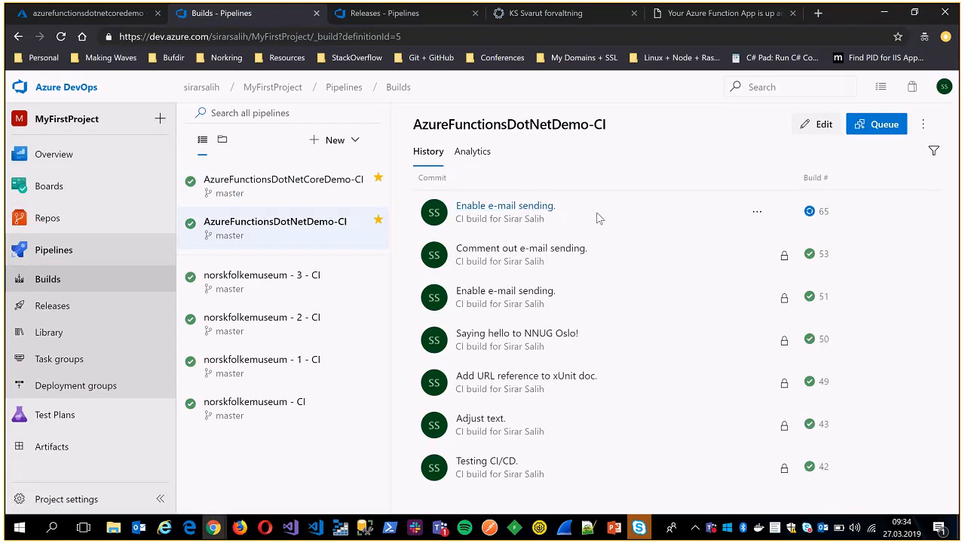
# Open the AzureFunctionsDotNetDemo-CD release pipeline for editing and view the tasks of its Production stage.
pyautogui.click(380, 14)
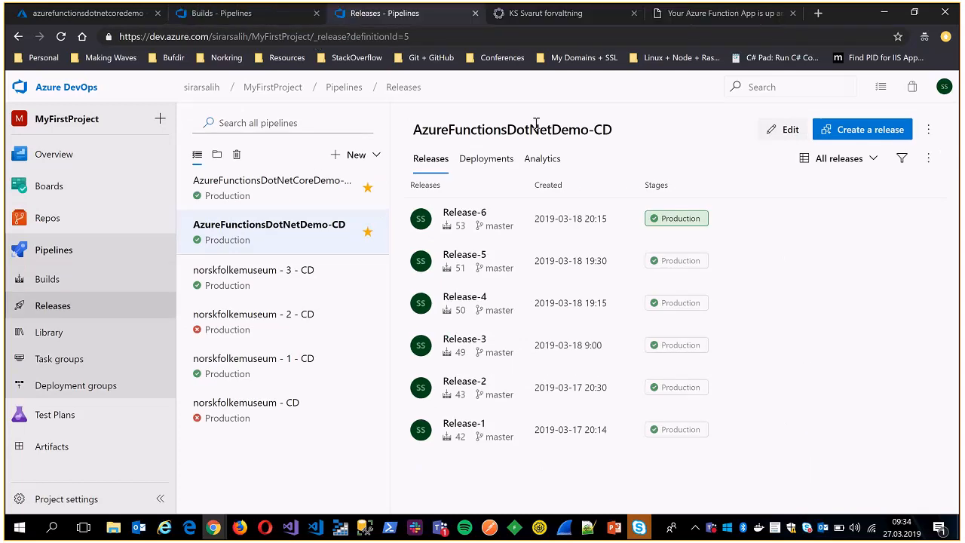
pyautogui.click(343, 159)
pyautogui.click(305, 483)
pyautogui.click(782, 130)
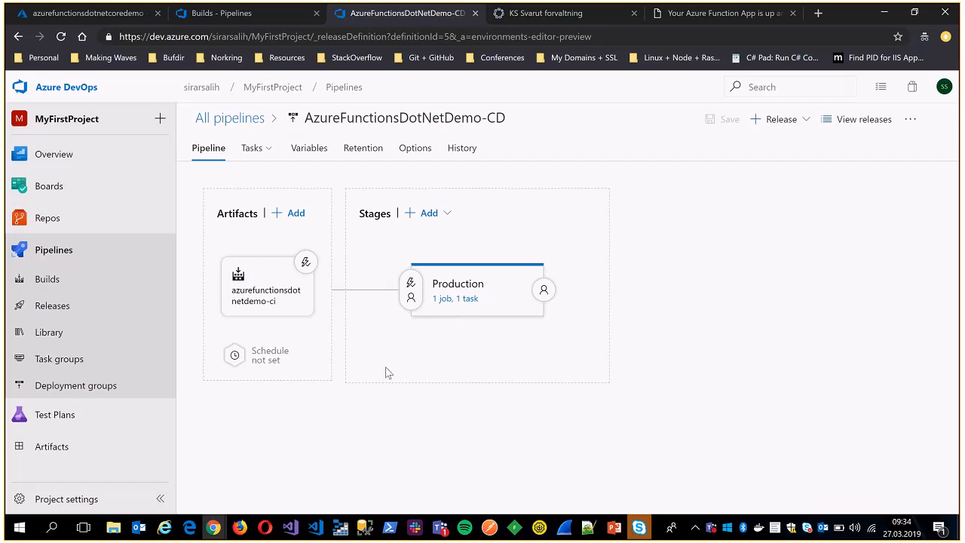
pyautogui.click(451, 300)
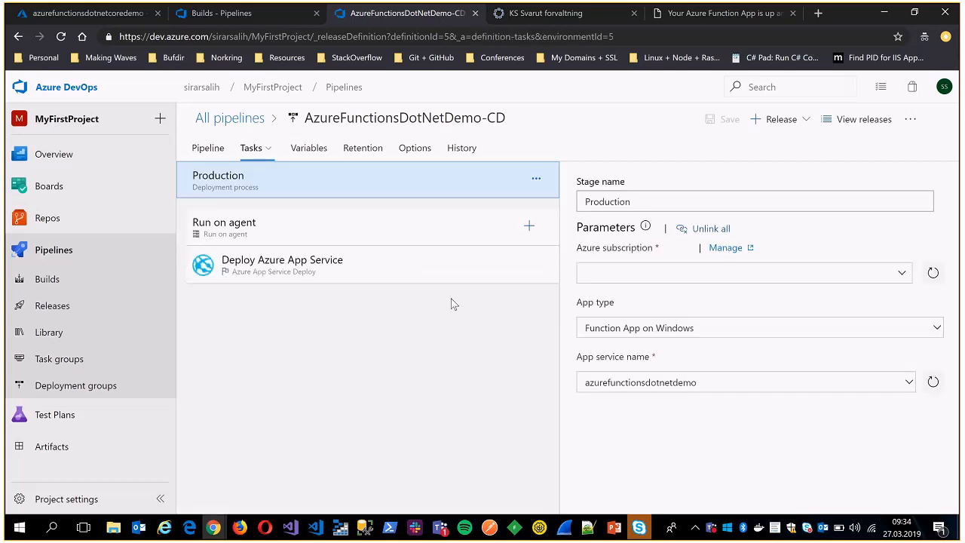
# Examine the Deploy Azure App Service task's settings down to the package folder and App Service URL output.
pyautogui.click(310, 274)
pyautogui.moveTo(951, 236); pyautogui.dragTo(958, 397)
pyautogui.moveTo(812, 386); pyautogui.dragTo(554, 379)
pyautogui.click(630, 380)
pyautogui.moveTo(864, 374); pyautogui.dragTo(550, 385)
pyautogui.scroll(-1, 945, 385)
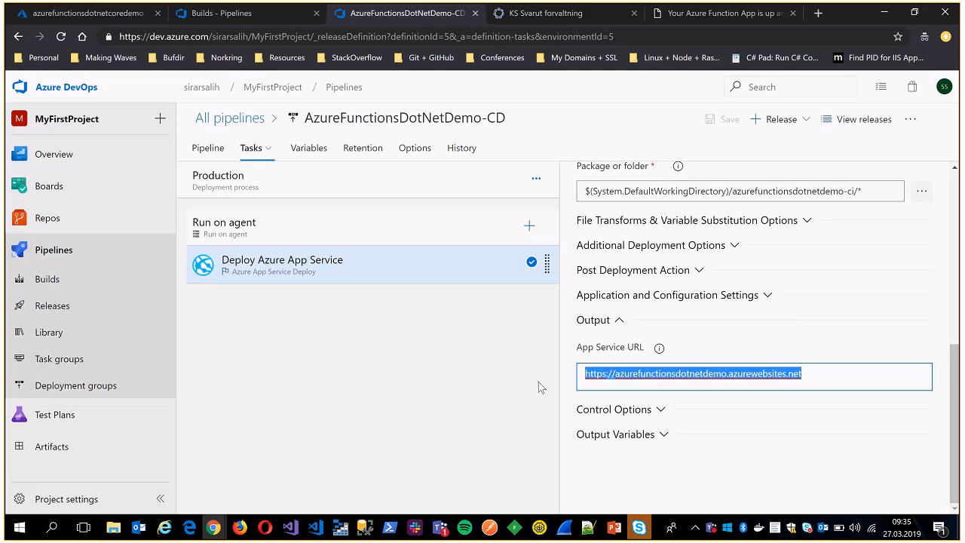
pyautogui.click(785, 375)
pyautogui.hotkey('ctrl', 'a')
pyautogui.hotkey('ctrl', 'c')
pyautogui.click(820, 17)
pyautogui.hotkey('ctrl', 'v')
pyautogui.press('Return')
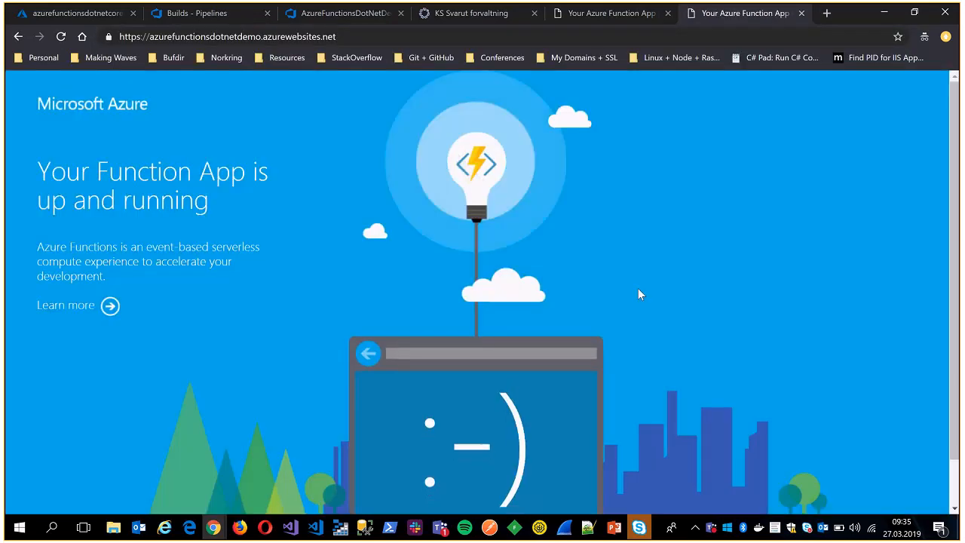
# Switch to the Azure portal and open the azurefunctionsdotnetdemo function app's overview, discarding the unsaved edits.
pyautogui.click(321, 18)
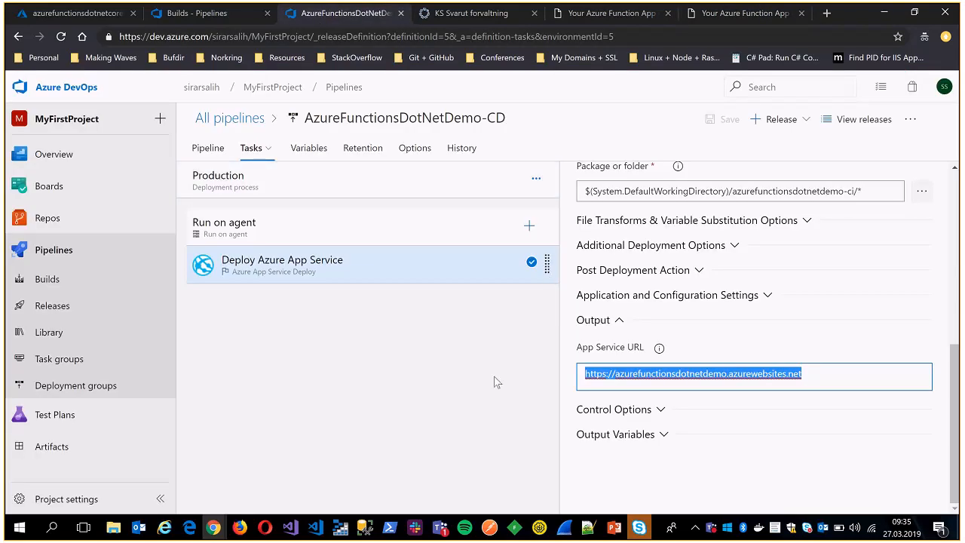
pyautogui.click(95, 20)
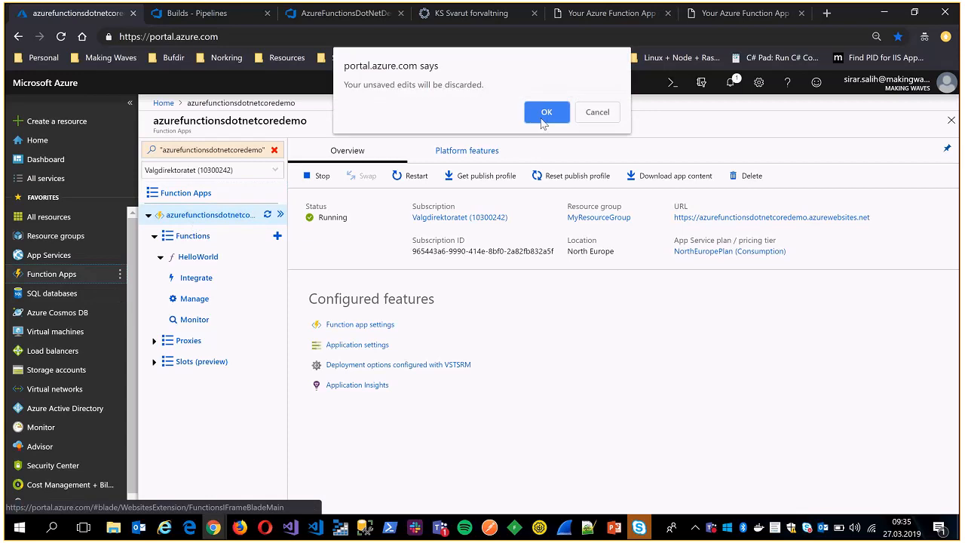
pyautogui.click(546, 107)
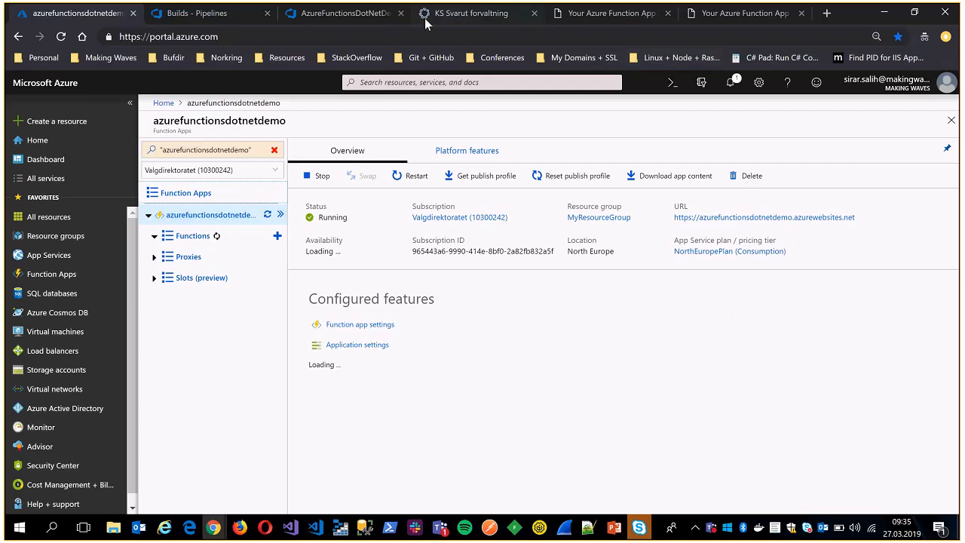
# Return to Azure DevOps and recheck the AzureFunctionsDotNetDemo-CI build history for the latest build's status.
pyautogui.click(332, 13)
pyautogui.click(225, 15)
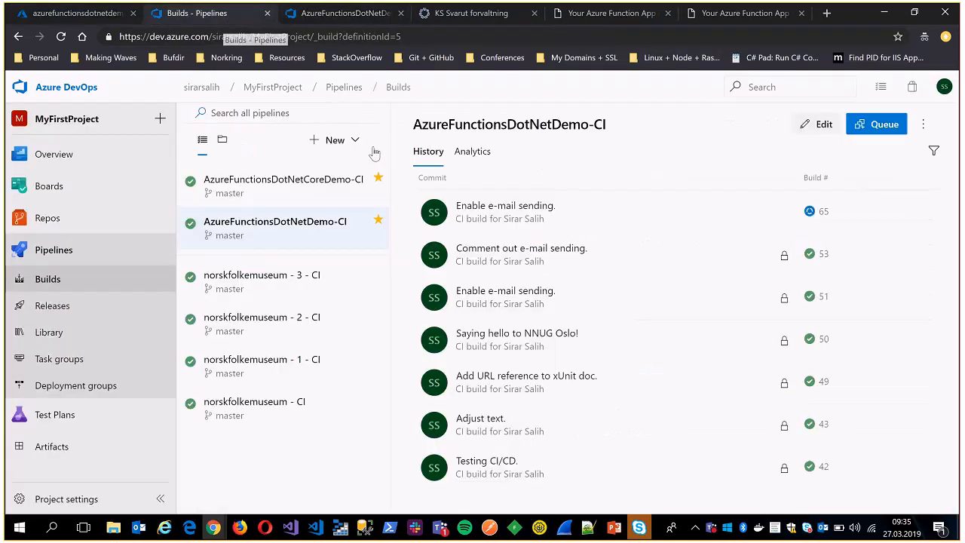
pyautogui.click(283, 186)
pyautogui.click(279, 224)
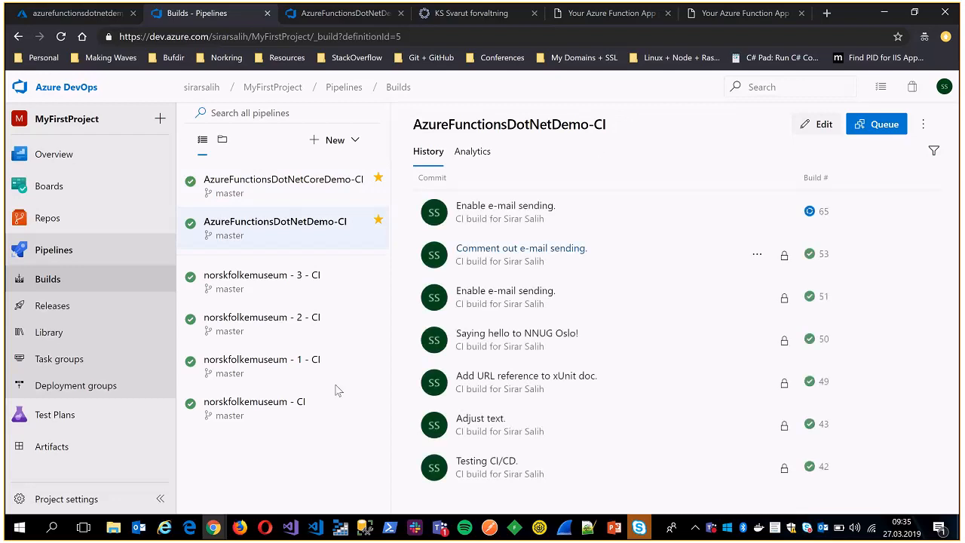
# Check the Gmail inbox for the function's Hello world! e-mails and return to the Azure DevOps window.
pyautogui.moveTo(213, 527)
pyautogui.click(184, 480)
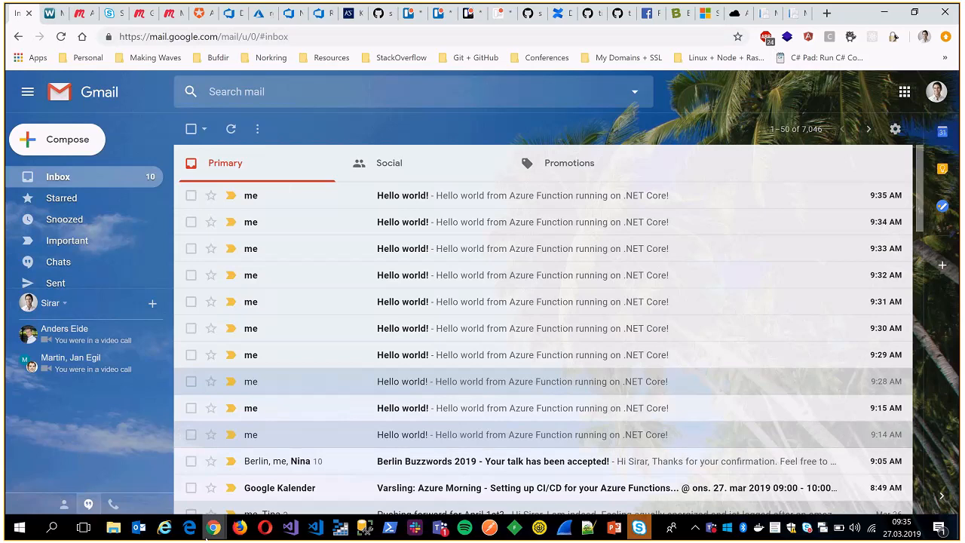
pyautogui.moveTo(214, 527)
pyautogui.click(326, 419)
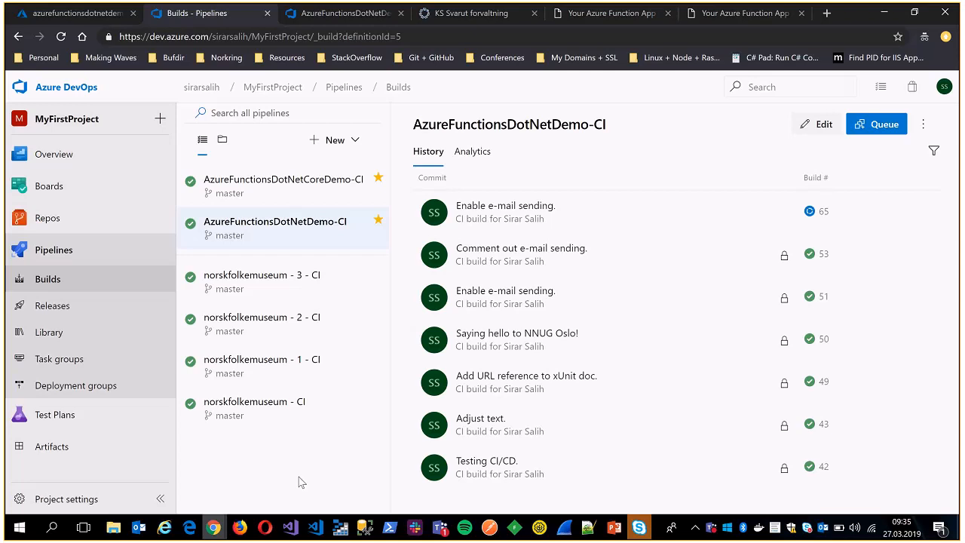
# Open build 65, "Enable e-mail sending.", and follow its job logs through the Publish Build Artifact task.
pyautogui.click(507, 207)
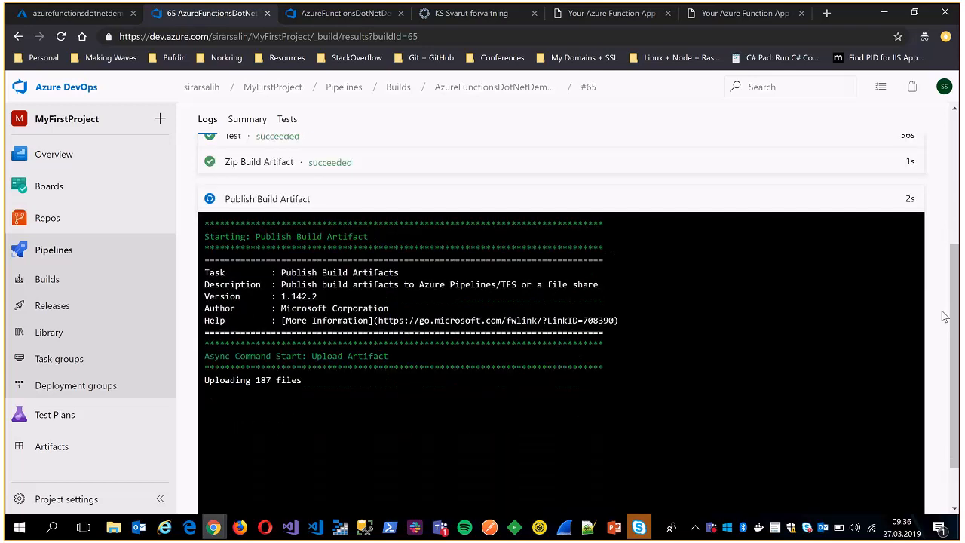
pyautogui.scroll(1, 945, 316)
pyautogui.scroll(-2, 948, 313)
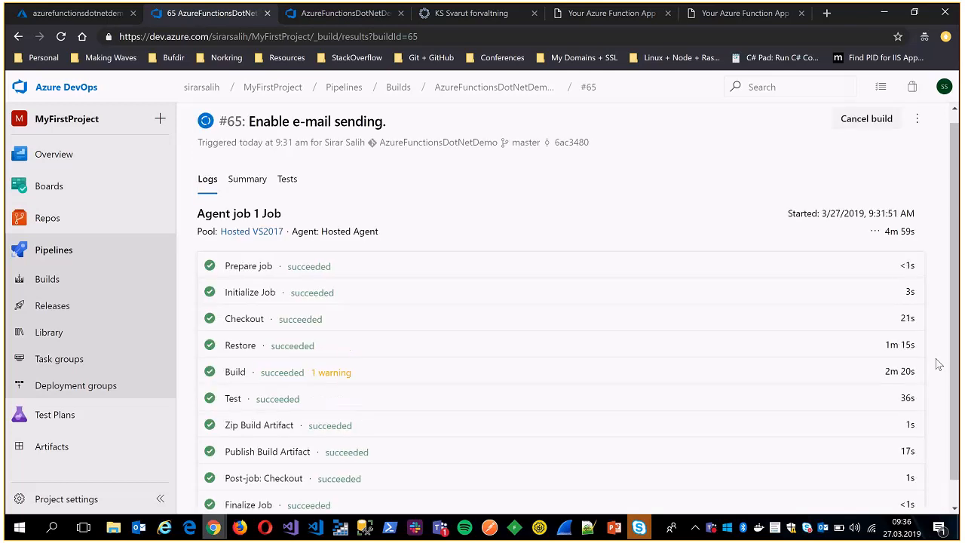
# Open Release-7 of AzureFunctionsDotNetDemo-CD and view its Production deployment progress.
pyautogui.click(324, 13)
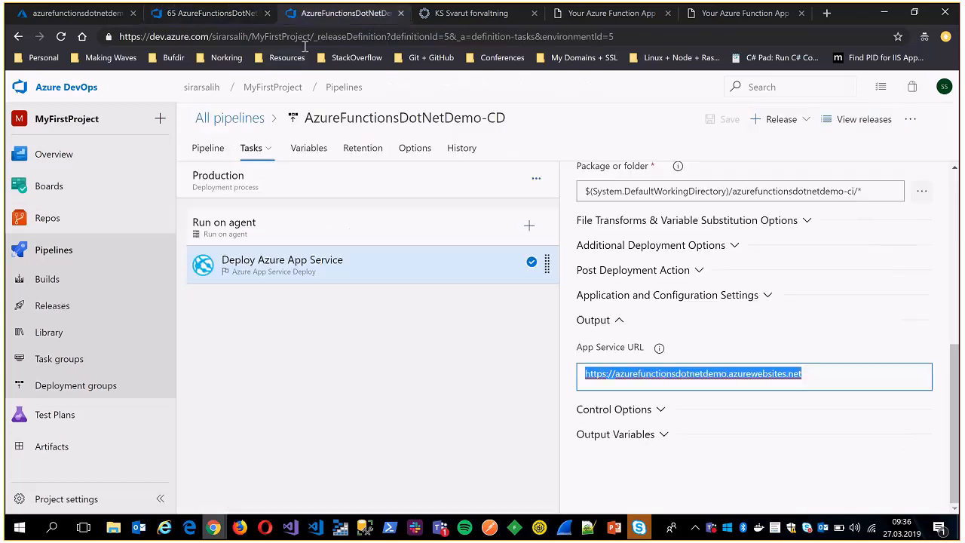
pyautogui.click(53, 305)
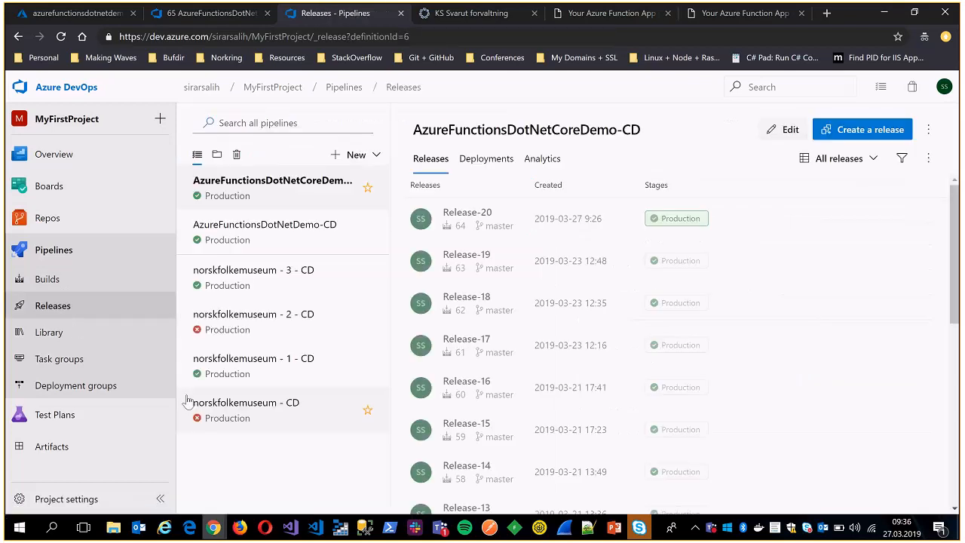
pyautogui.click(292, 238)
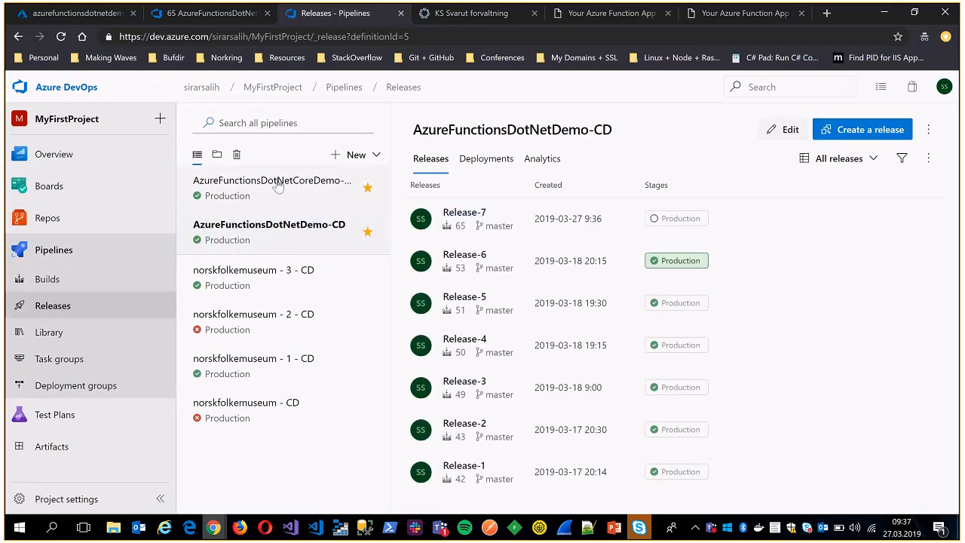
pyautogui.click(277, 187)
pyautogui.click(239, 235)
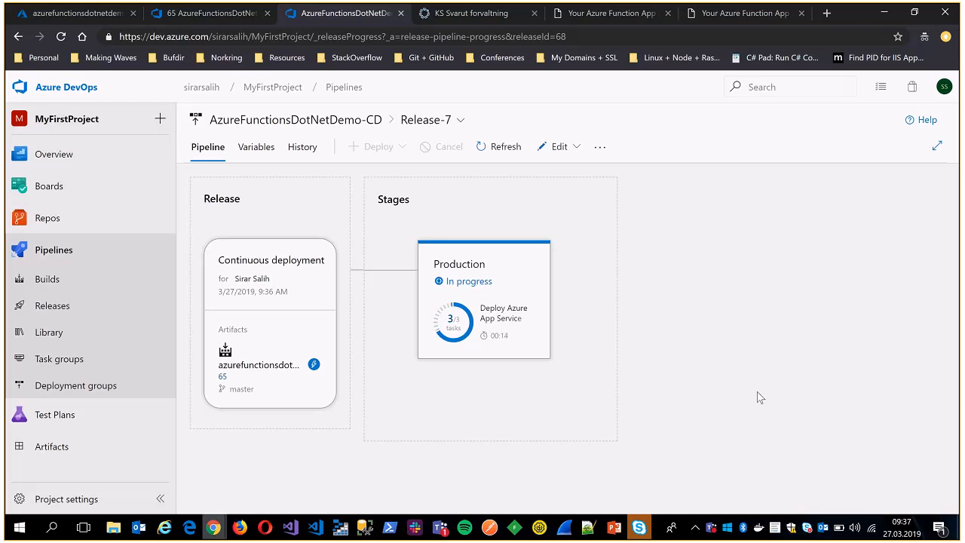
# Check the Skype meeting's conversation and minimise the meeting window.
pyautogui.click(639, 527)
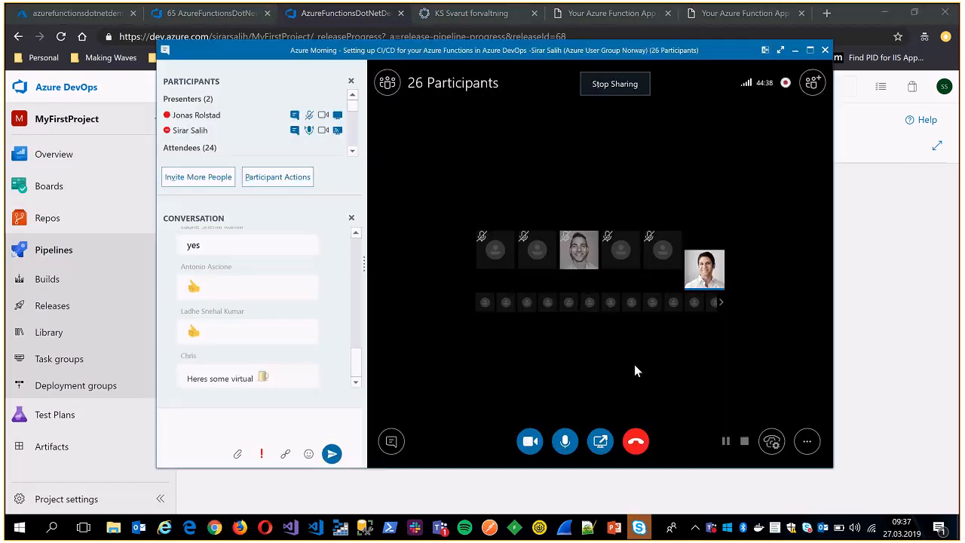
pyautogui.click(795, 52)
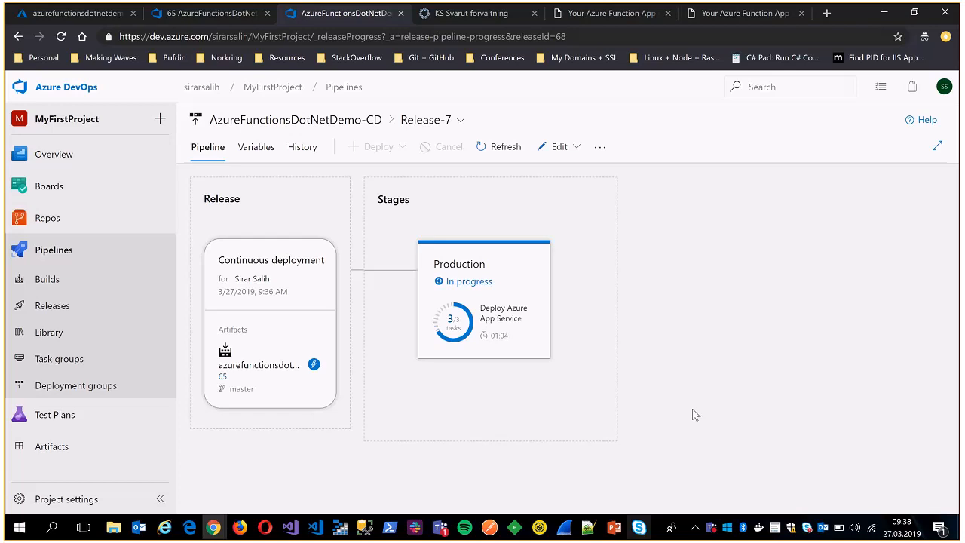
# View the logs of Release-7's Production stage and open Release-20 of AzureFunctionsDotNetCoreDemo-CD from the releases list.
pyautogui.click(61, 36)
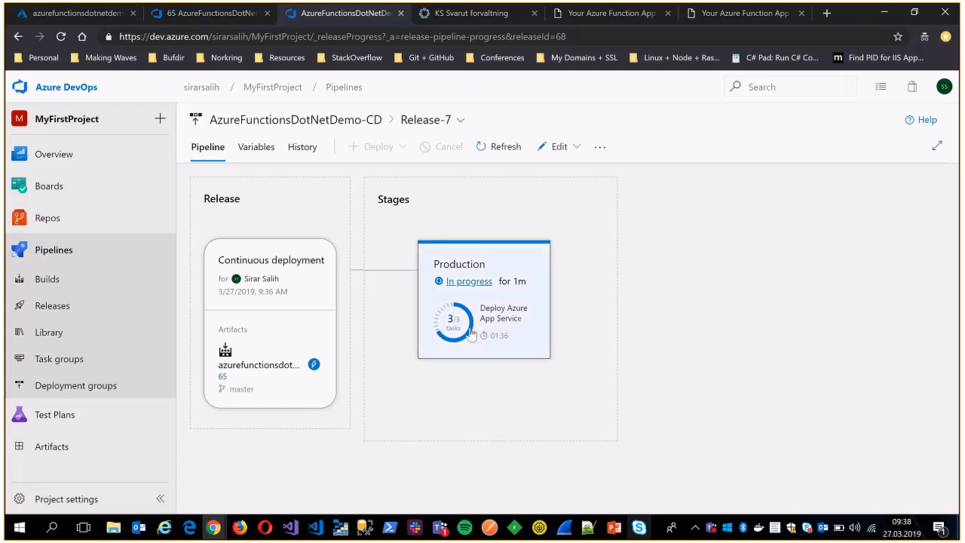
pyautogui.click(61, 36)
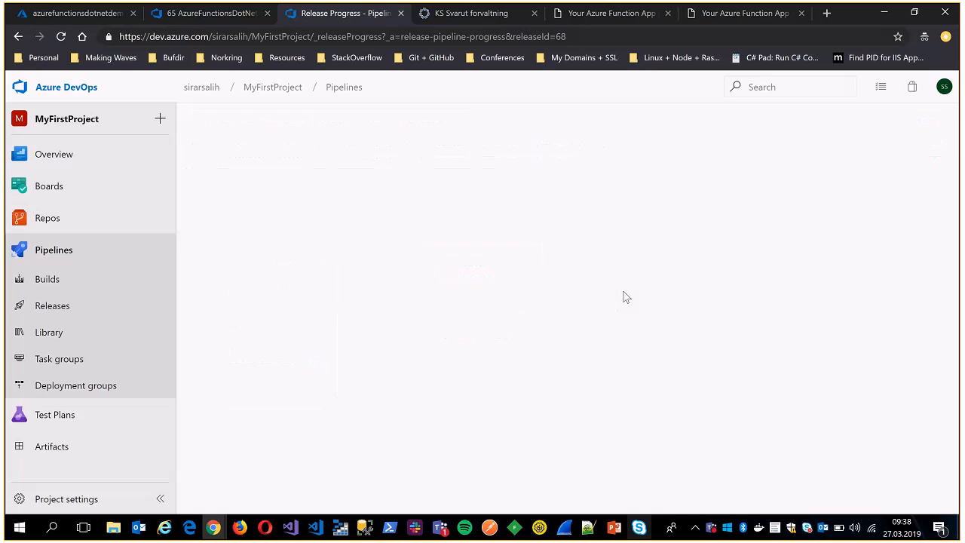
pyautogui.click(470, 281)
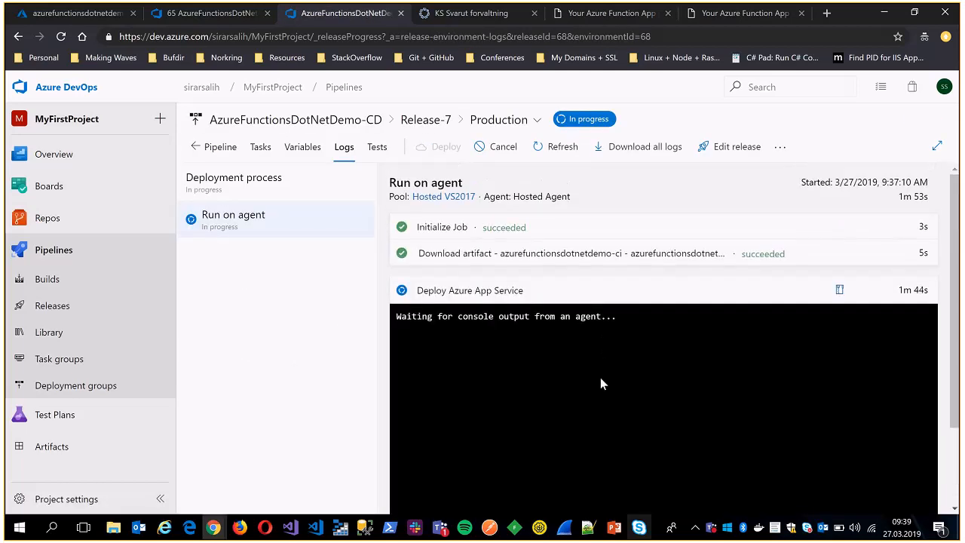
pyautogui.click(45, 309)
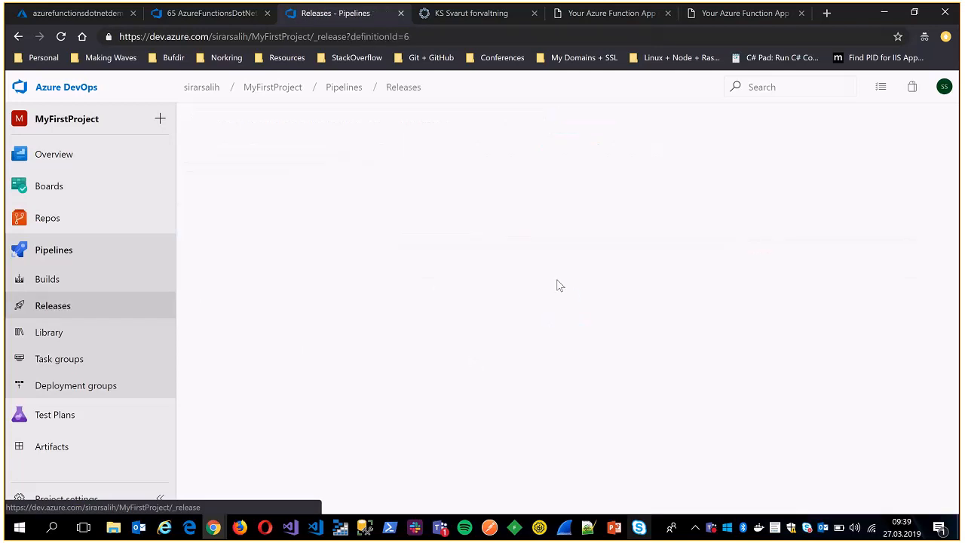
pyautogui.click(465, 215)
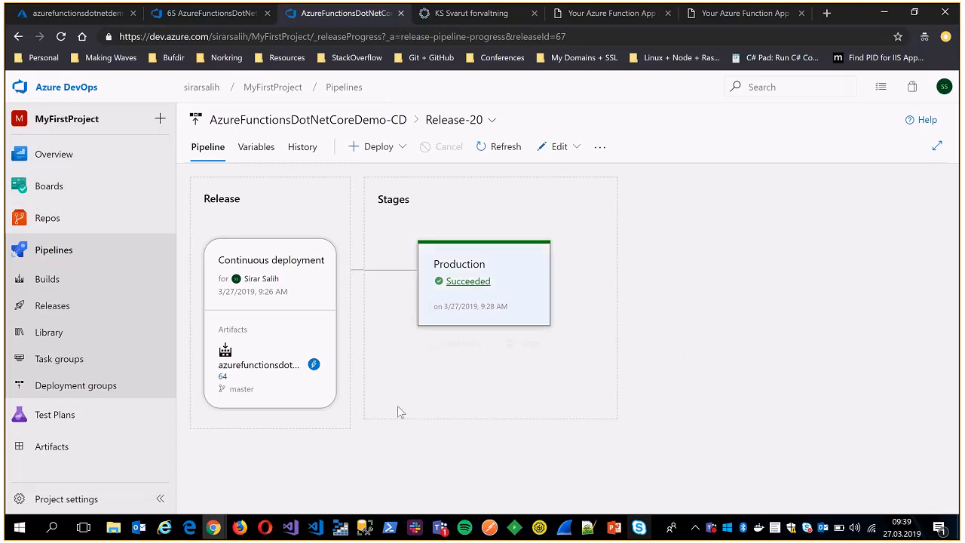
# Check the Gmail inbox for the .NET function's e-mail and compare it with the mail.Subject line in AzureFunctionsDotNetDemo's HelloWorldFunction.cs, then minimise Visual Studio.
pyautogui.click(225, 528)
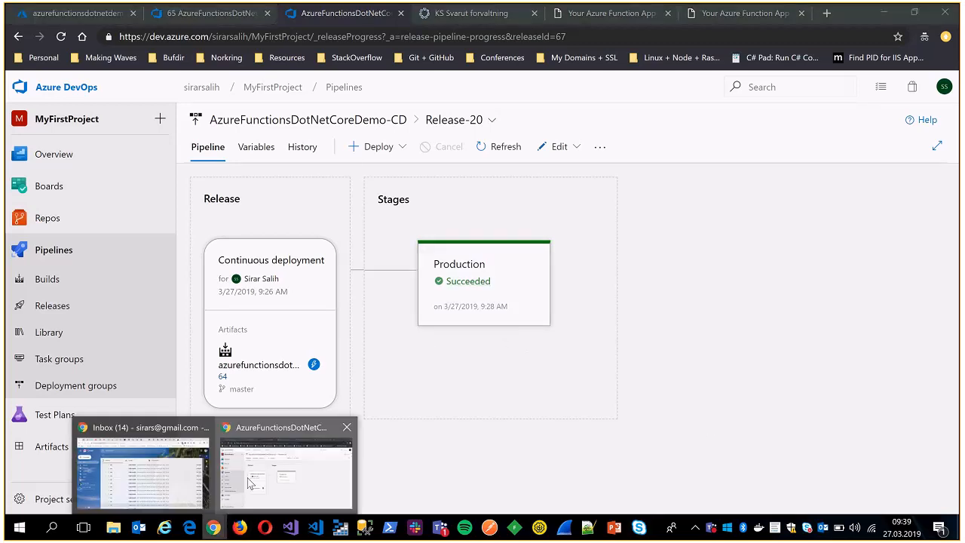
pyautogui.click(190, 477)
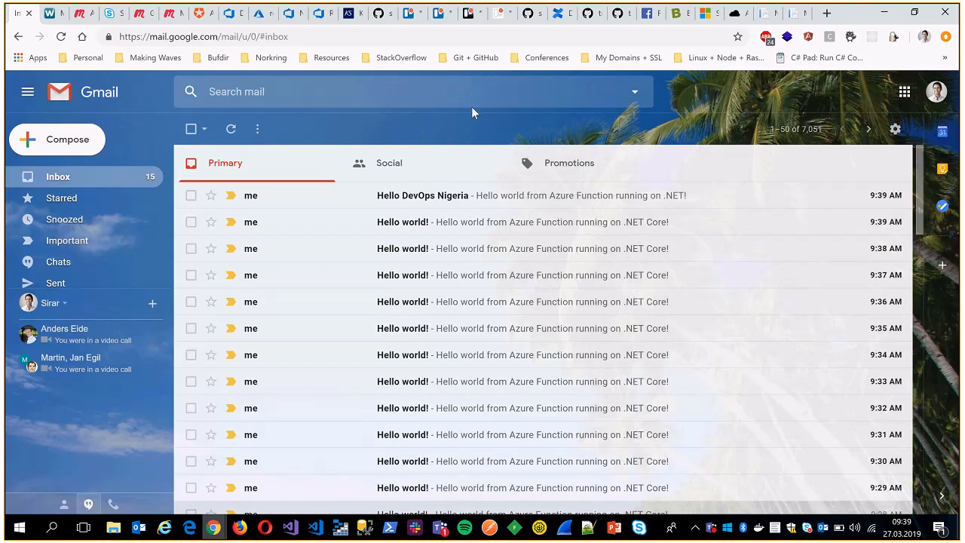
pyautogui.click(289, 527)
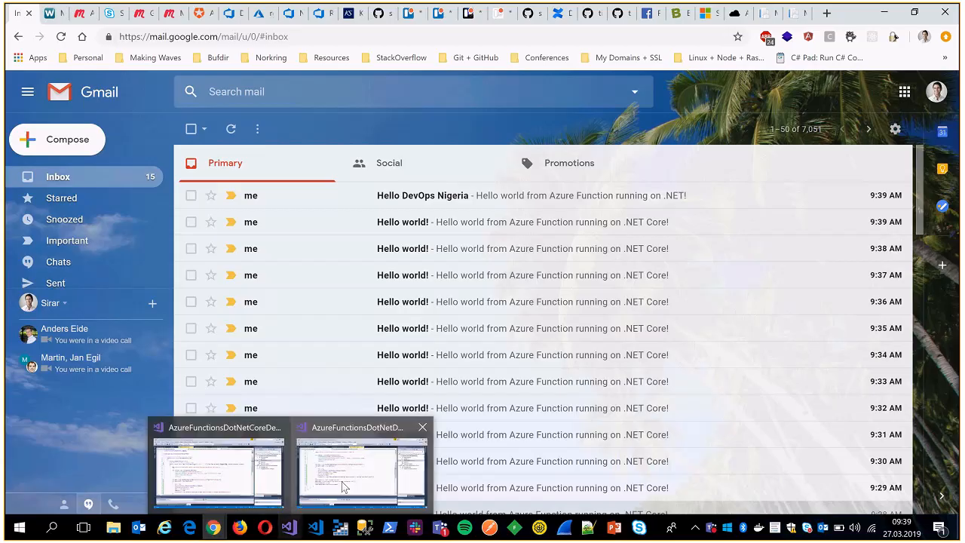
pyautogui.click(344, 486)
pyautogui.scroll(-2, 335, 257)
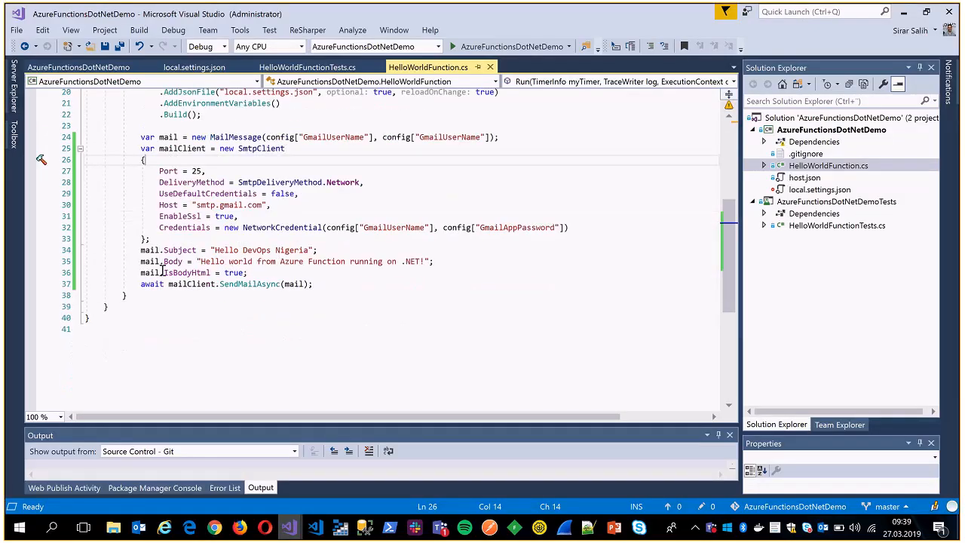
pyautogui.moveTo(138, 251); pyautogui.dragTo(332, 249)
pyautogui.click(331, 249)
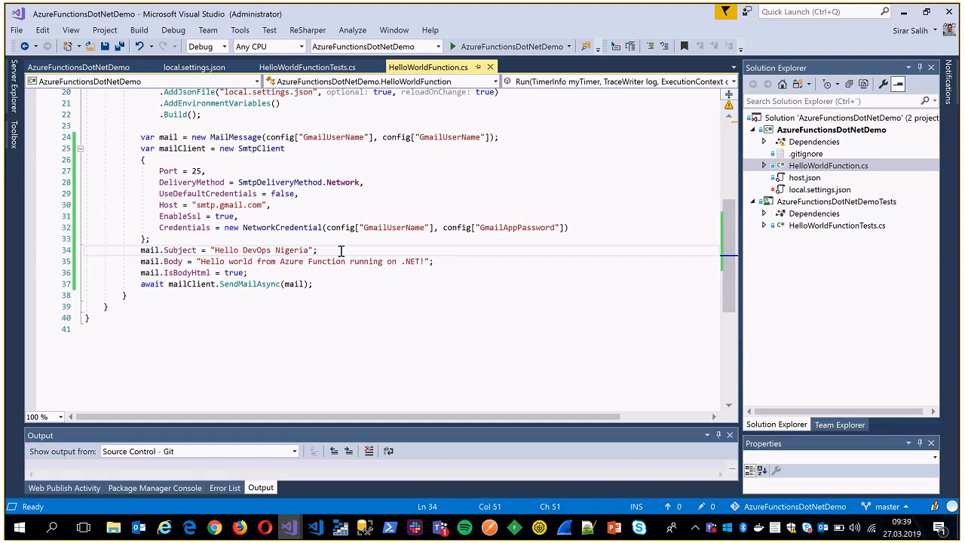
pyautogui.click(903, 13)
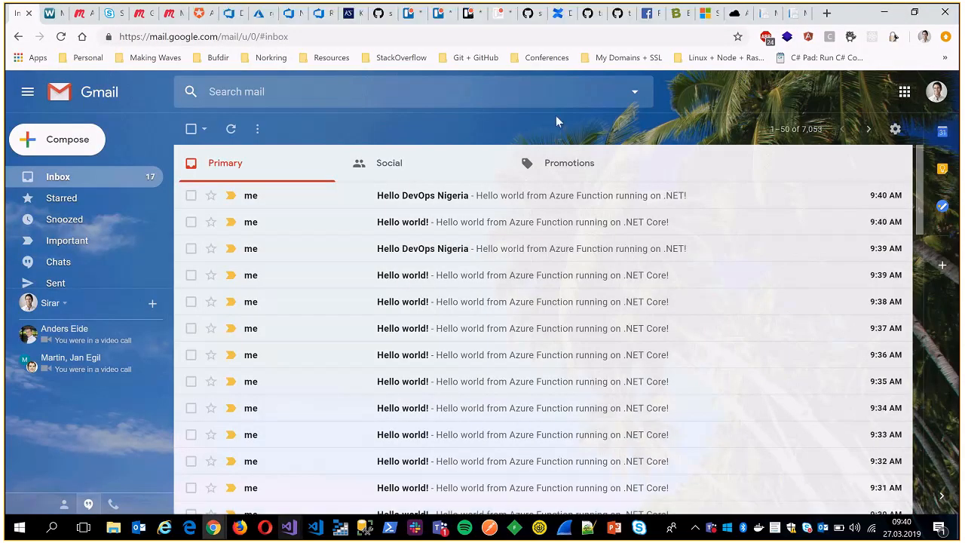
# Read the newest Hello DevOps Nigeria and Hello world! e-mails and look through the inbox list.
pyautogui.click(616, 204)
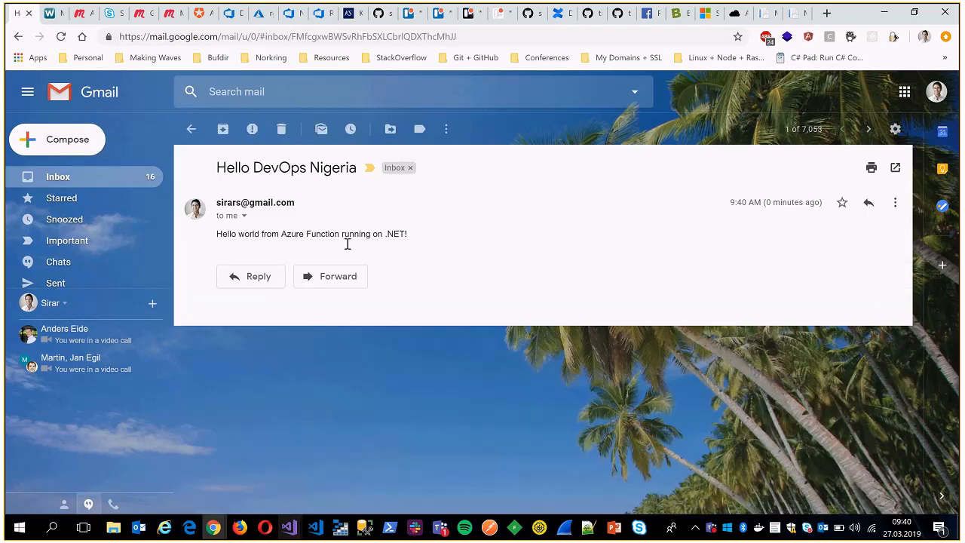
pyautogui.click(19, 38)
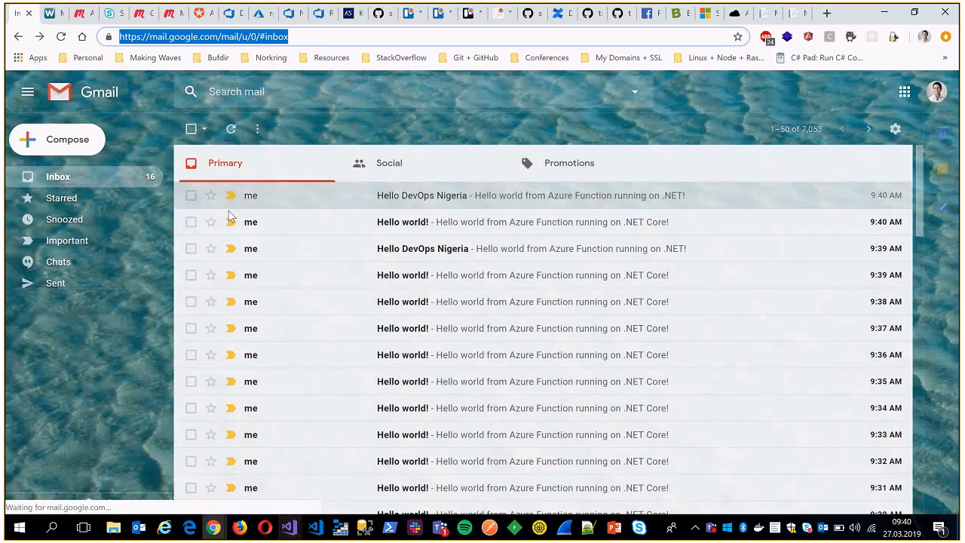
pyautogui.click(628, 229)
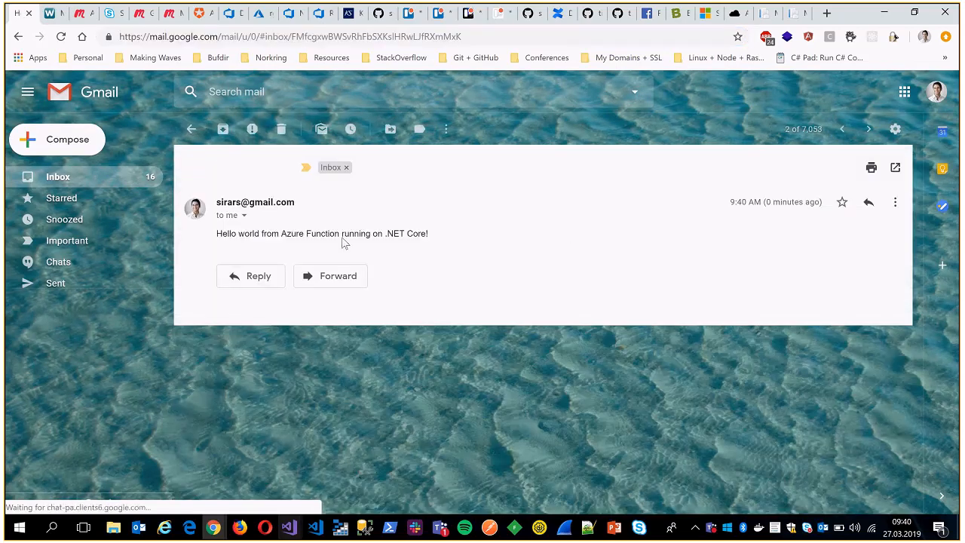
pyautogui.click(191, 130)
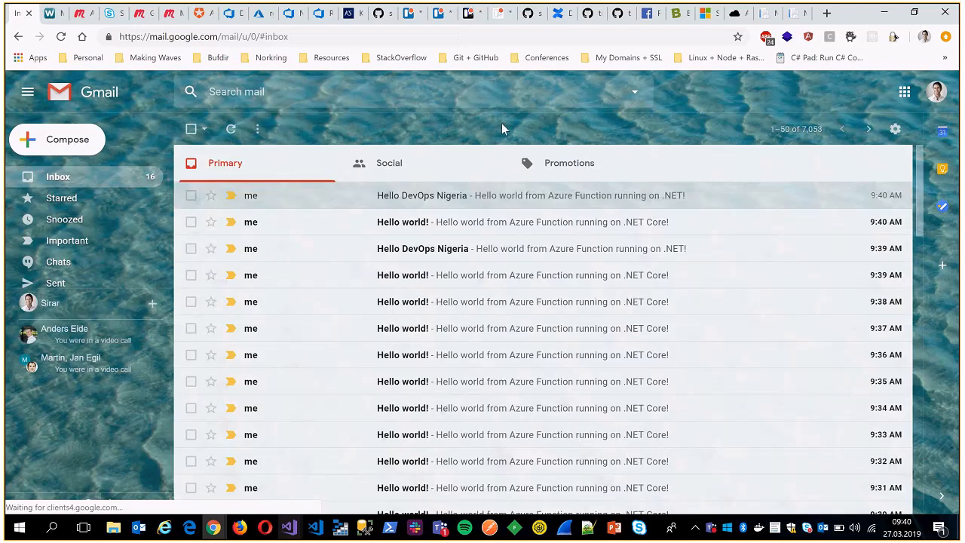
pyautogui.scroll(-2, 626, 359)
pyautogui.scroll(2, 625, 359)
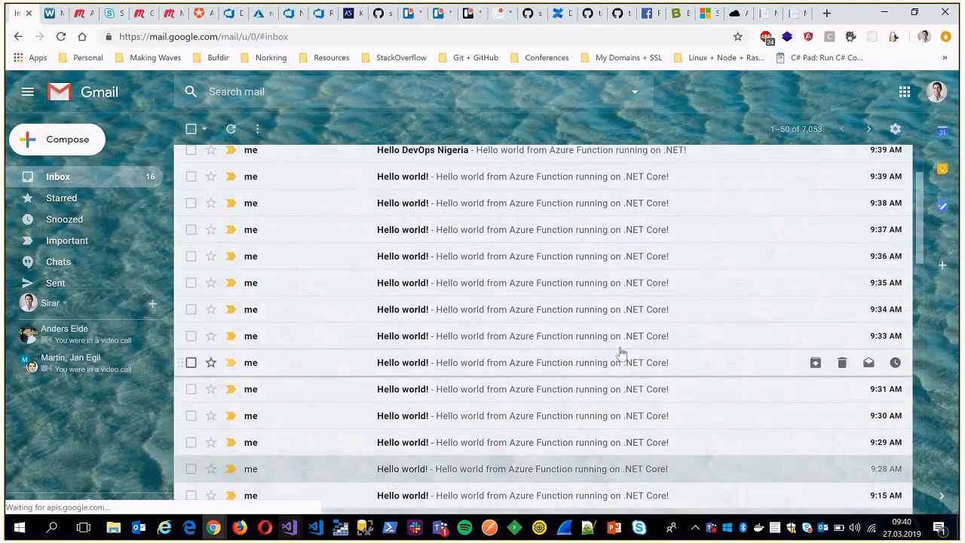
pyautogui.scroll(-2, 605, 273)
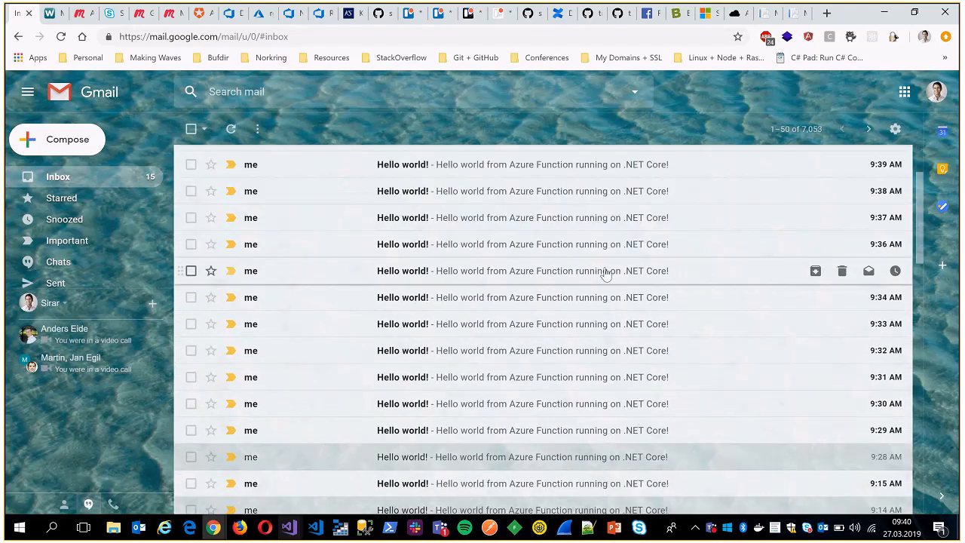
pyautogui.scroll(2, 605, 273)
pyautogui.scroll(-3, 603, 269)
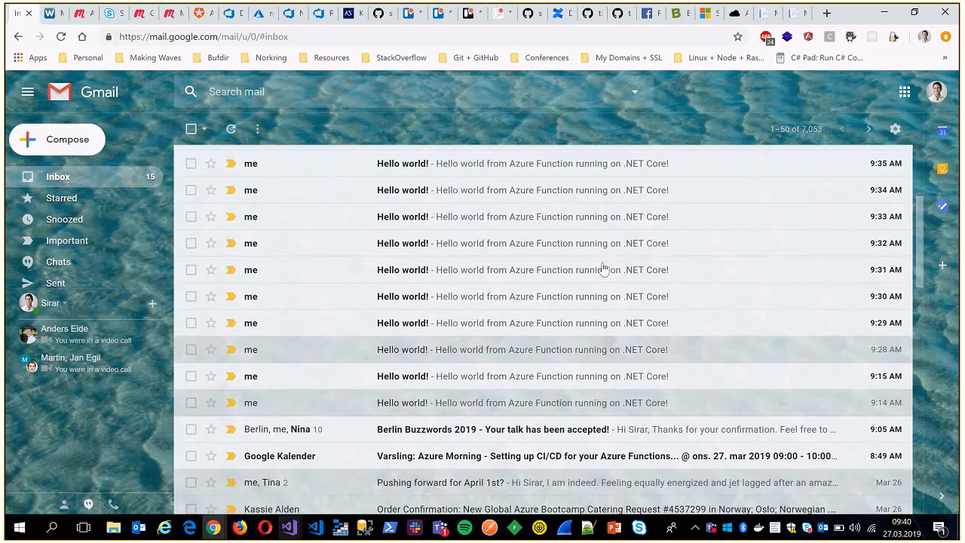
# Look at the mail-sending code of AzureFunctionsDotNetDemo in Visual Studio again and return to the Azure DevOps browser window.
pyautogui.moveTo(289, 526)
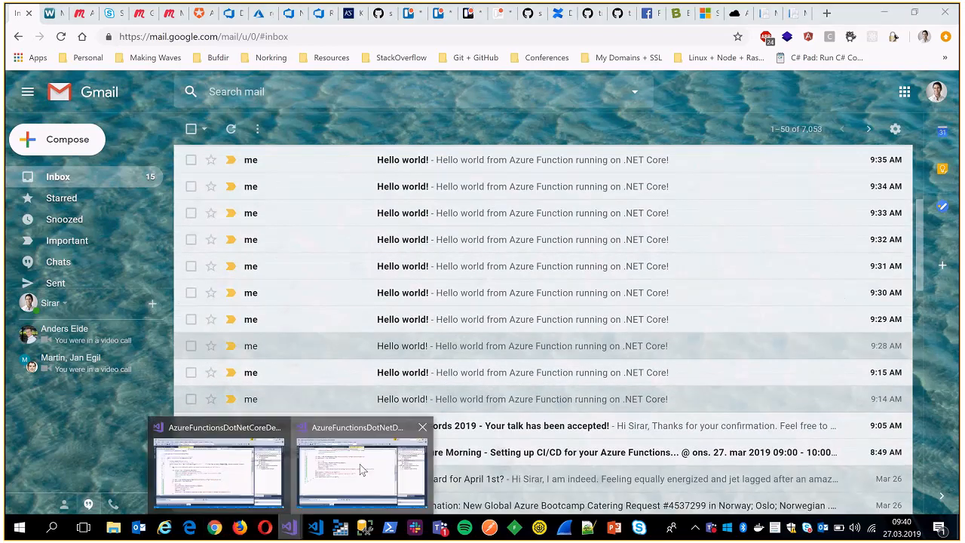
pyautogui.click(367, 445)
pyautogui.moveTo(214, 526)
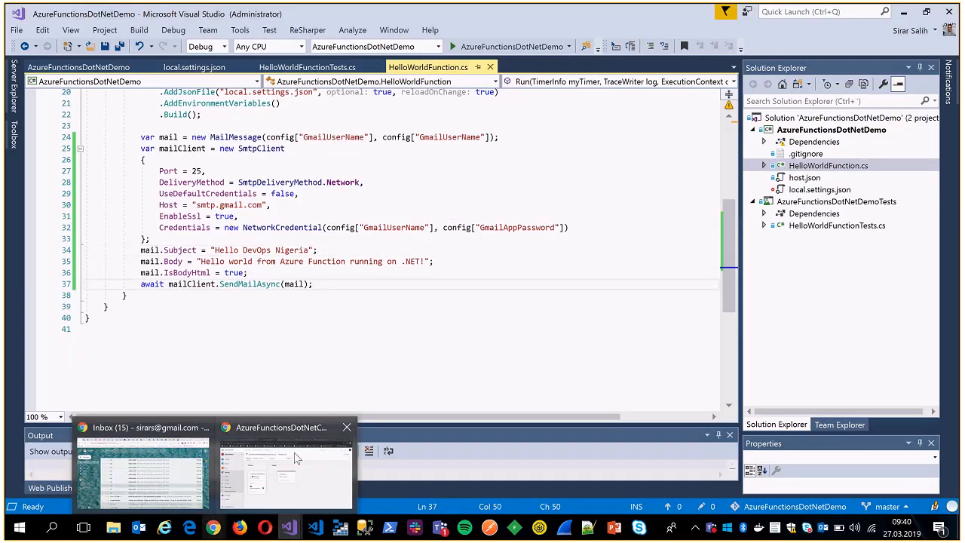
pyautogui.click(283, 467)
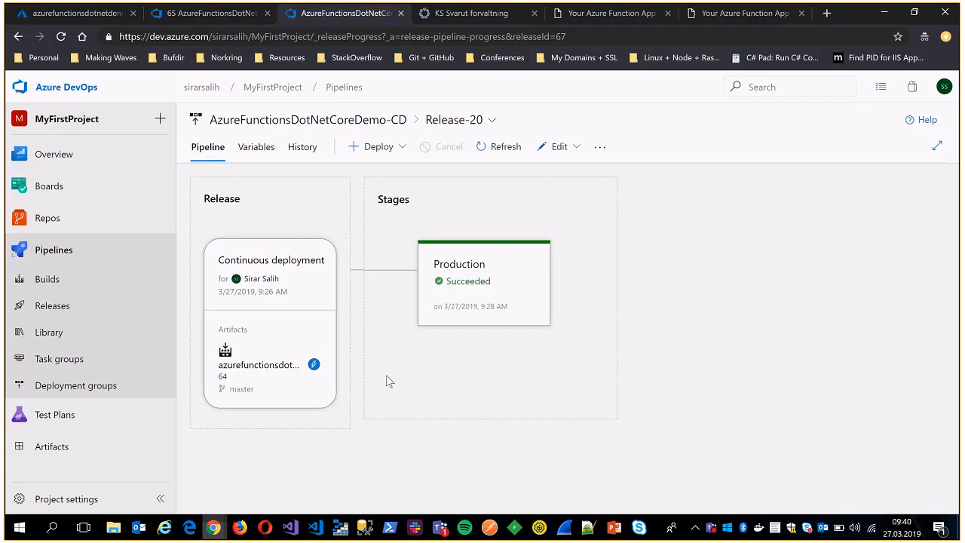
# Open the .NET Core function app's Kudu site at azurefunctionsdotnetcoredemo.scm.azurewebsites.net by adding scm. to its address.
pyautogui.click(723, 16)
pyautogui.click(613, 18)
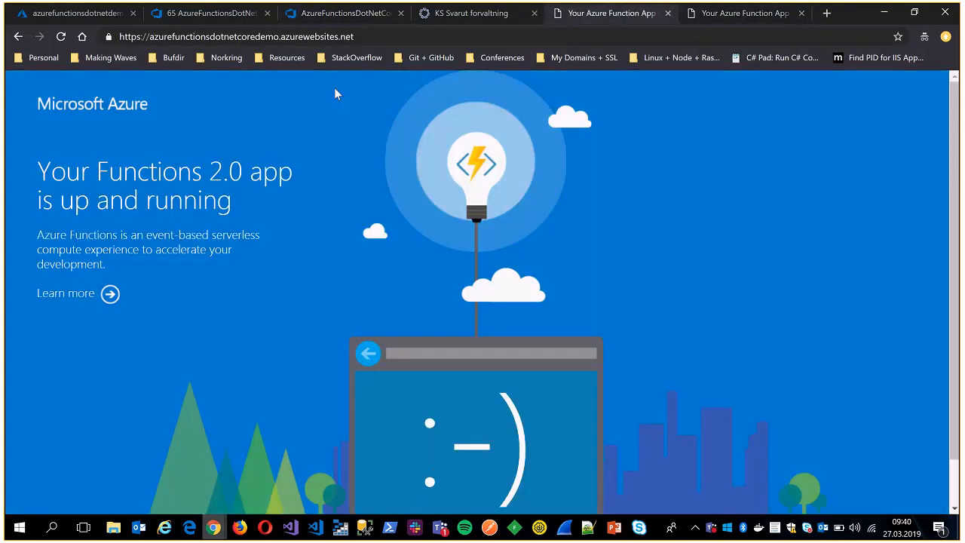
pyautogui.moveTo(295, 36); pyautogui.dragTo(354, 36)
pyautogui.click(283, 37)
pyautogui.write('scm.')
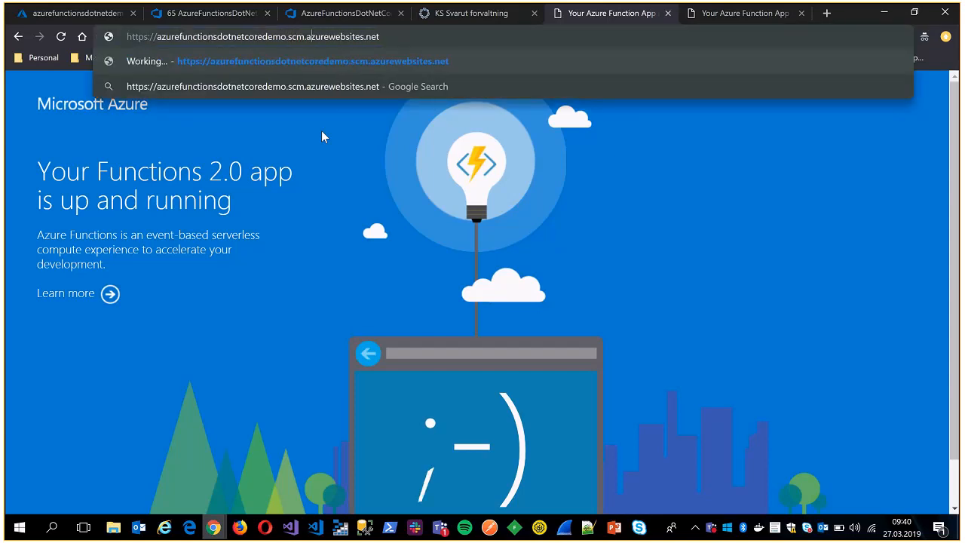
pyautogui.press('Return')
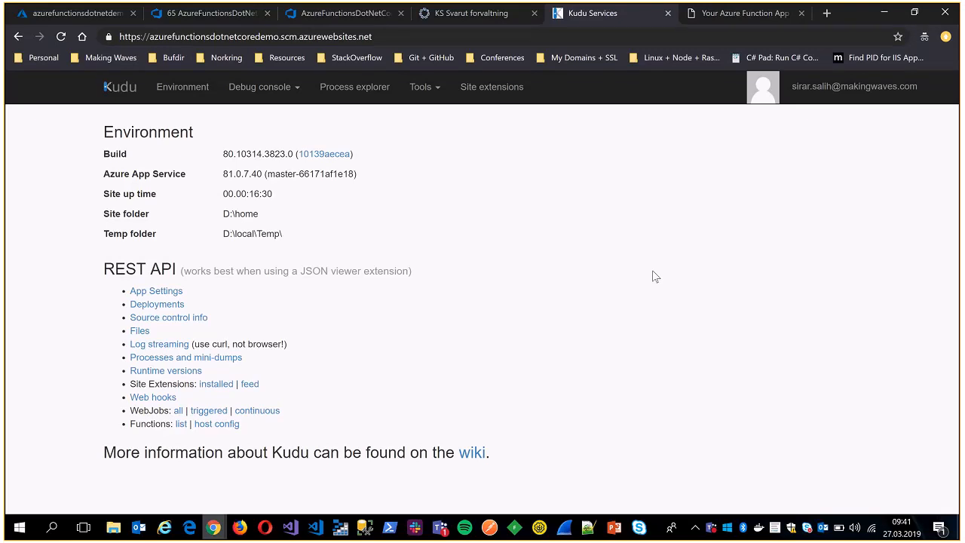
# Open Kudu's CMD debug console and go to the site/wwwroot folder.
pyautogui.click(271, 94)
pyautogui.click(246, 117)
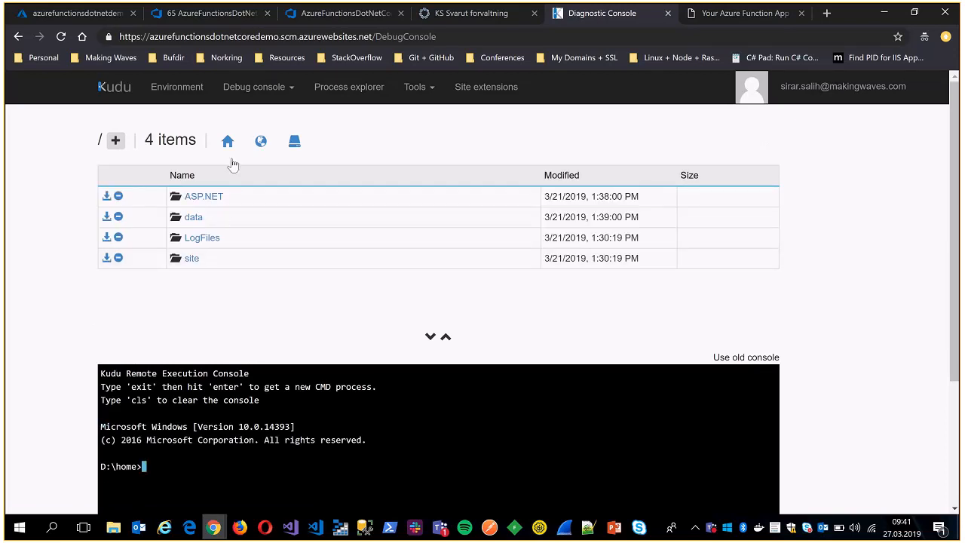
pyautogui.click(193, 264)
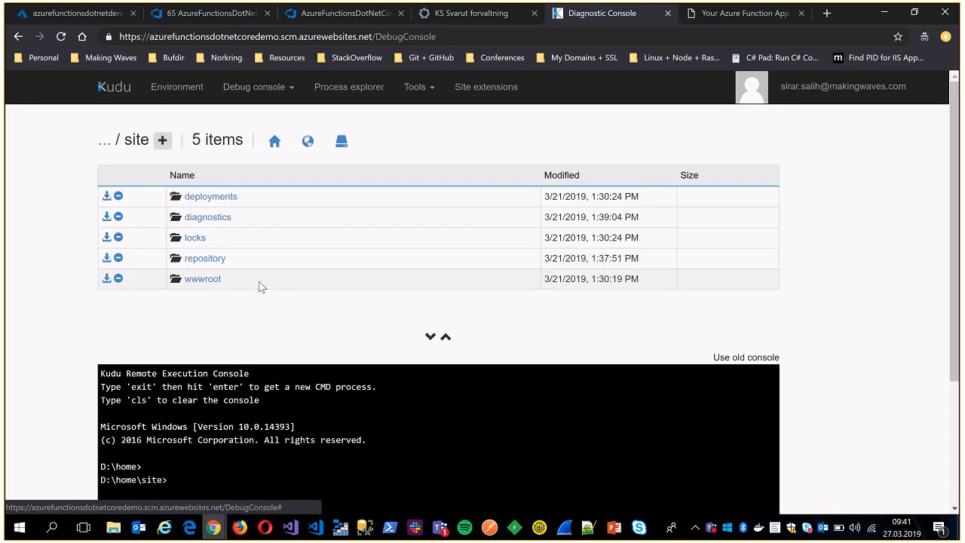
pyautogui.click(194, 283)
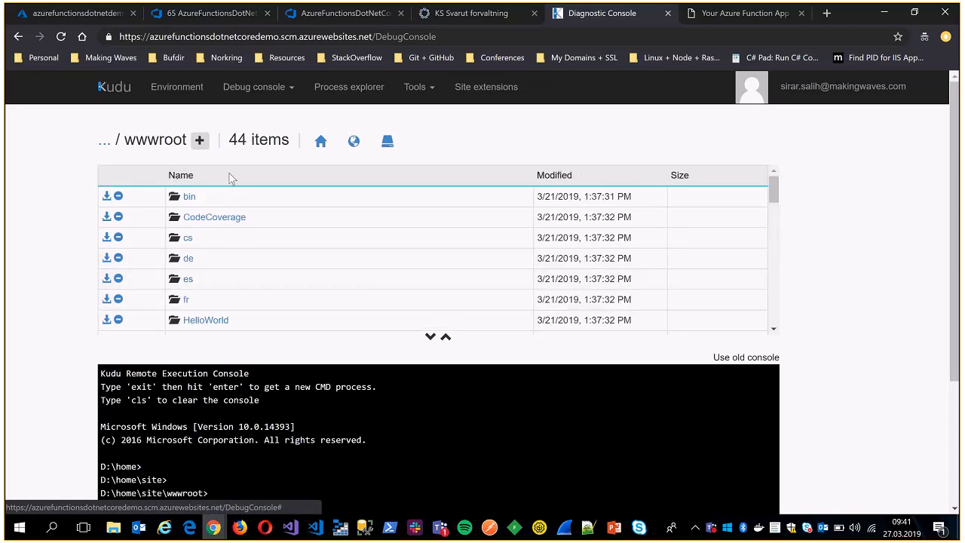
# Look through the deployed folders and files in wwwroot.
pyautogui.scroll(-7, 761, 248)
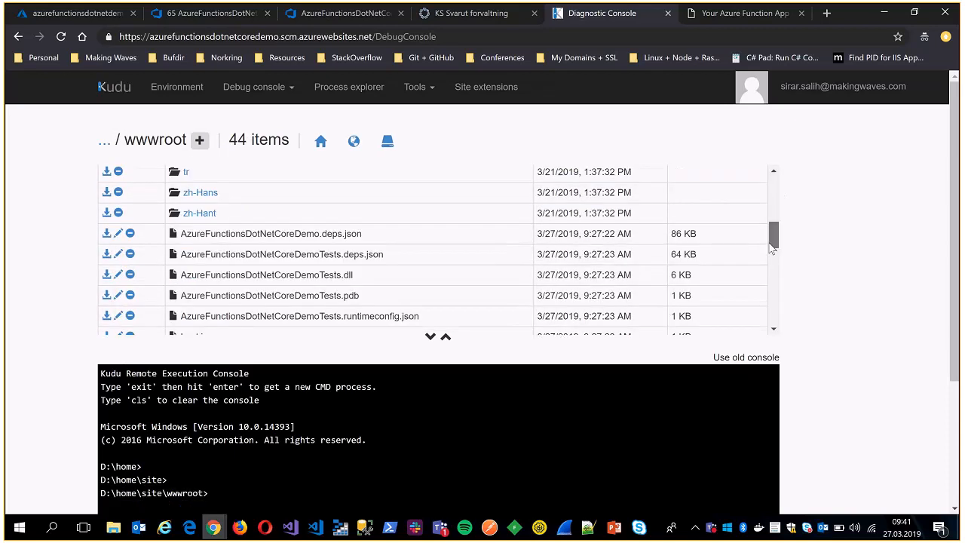
pyautogui.moveTo(765, 262); pyautogui.dragTo(777, 191)
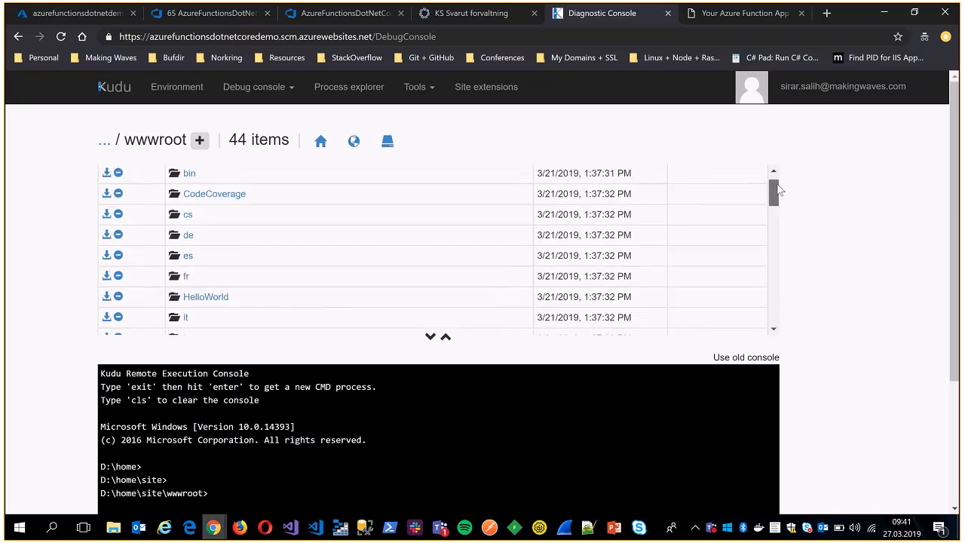
pyautogui.scroll(-3, 517, 267)
pyautogui.scroll(3, 412, 263)
pyautogui.scroll(-6, 269, 261)
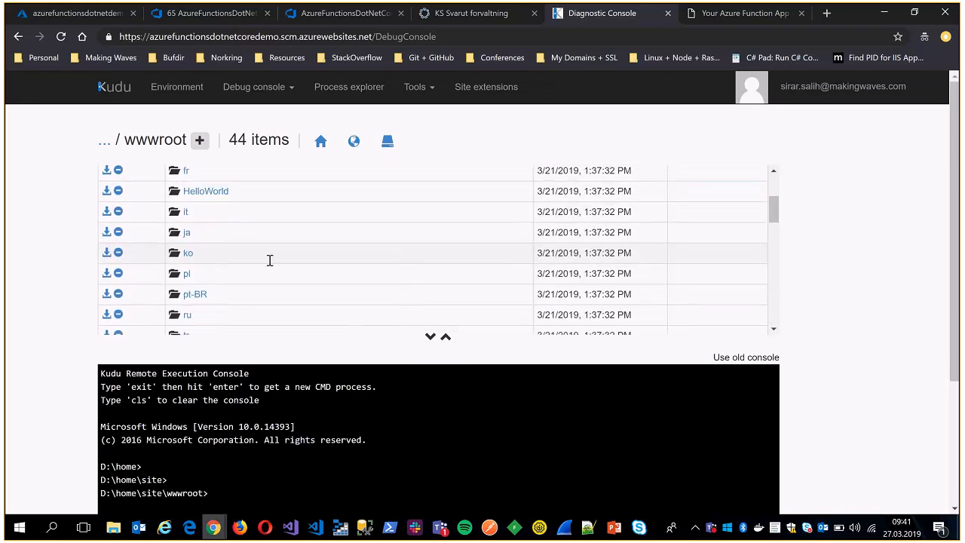
pyautogui.scroll(6, 271, 261)
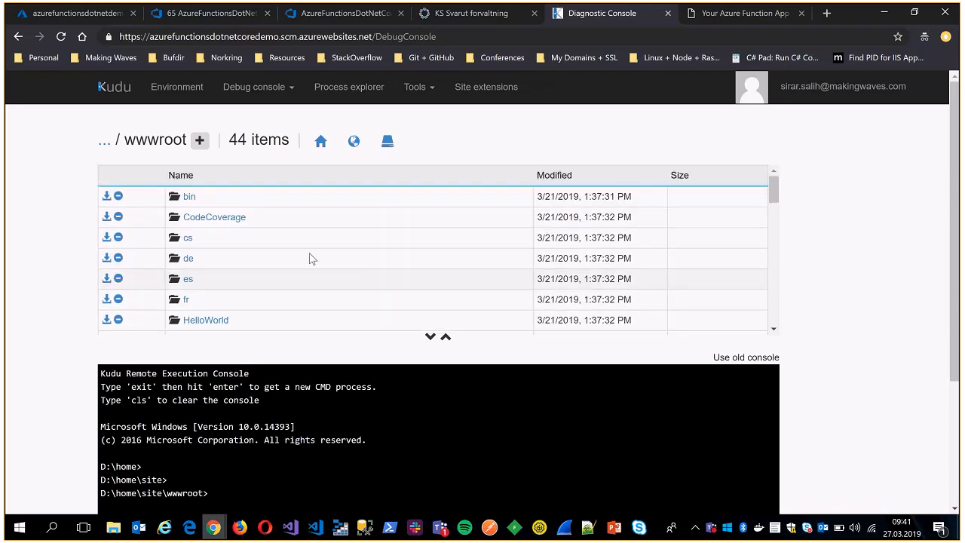
pyautogui.moveTo(774, 190)
pyautogui.mouseDown()
pyautogui.moveTo(777, 312)
pyautogui.moveTo(789, 174)
pyautogui.moveTo(769, 300)
pyautogui.moveTo(775, 181)
pyautogui.mouseUp()
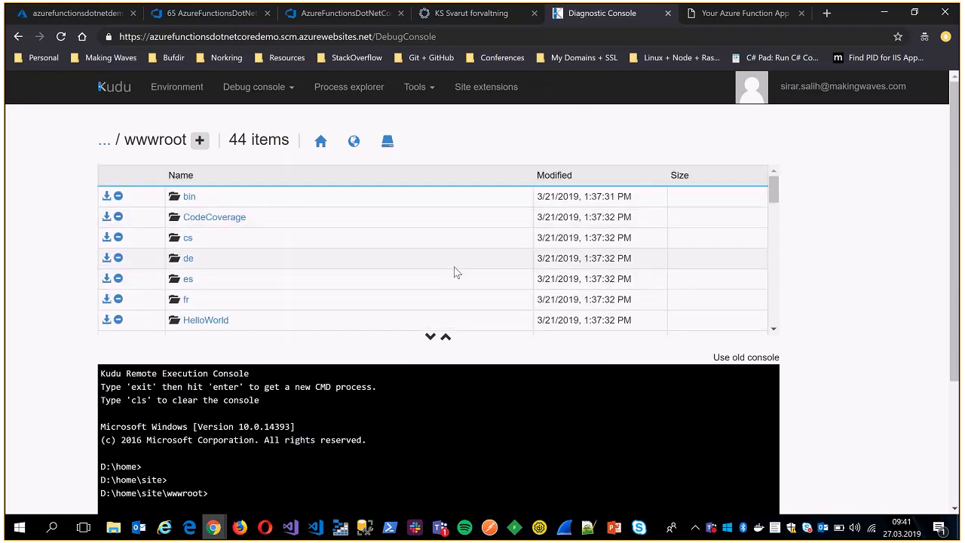
# In the Azure portal, view the HelloWorld function's function.json in azurefunctionsdotnetdemo and open the app's functions list.
pyautogui.click(79, 13)
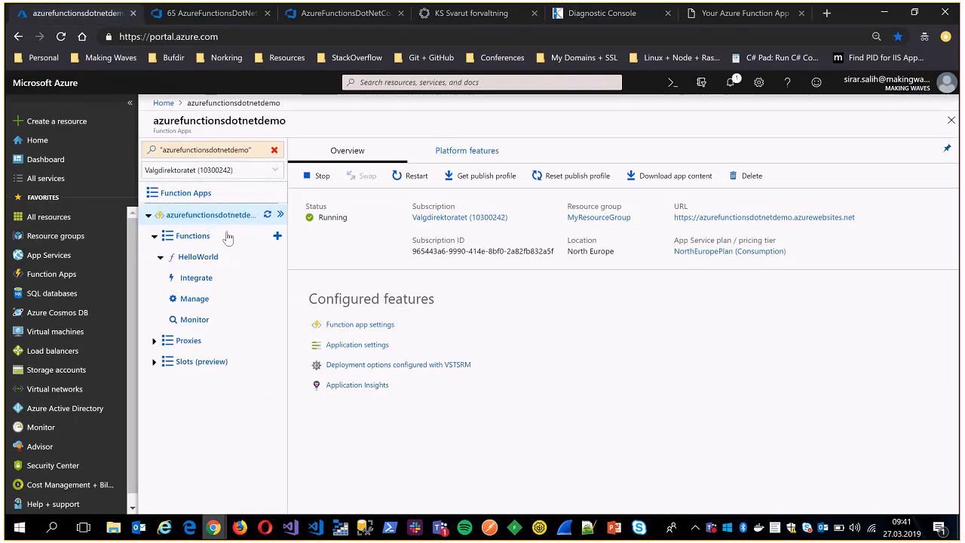
pyautogui.click(202, 258)
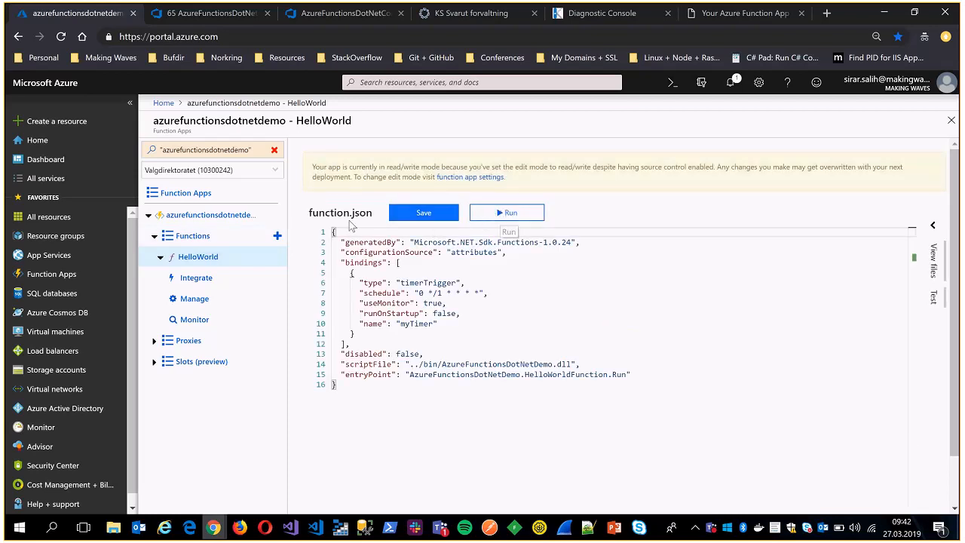
pyautogui.click(198, 238)
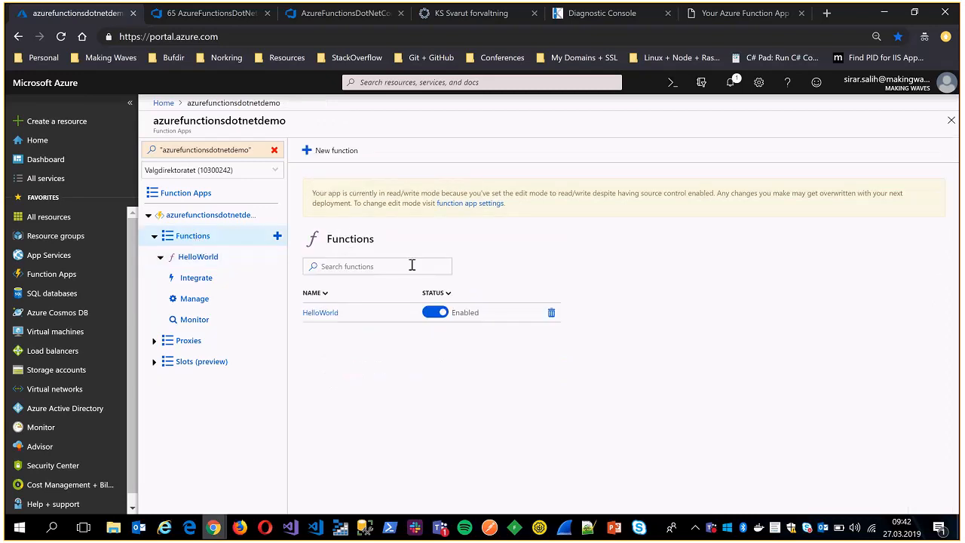
# Disable the HelloWorld function in azurefunctionsdotnetdemo and collapse that app's entry in the resource tree.
pyautogui.click(435, 313)
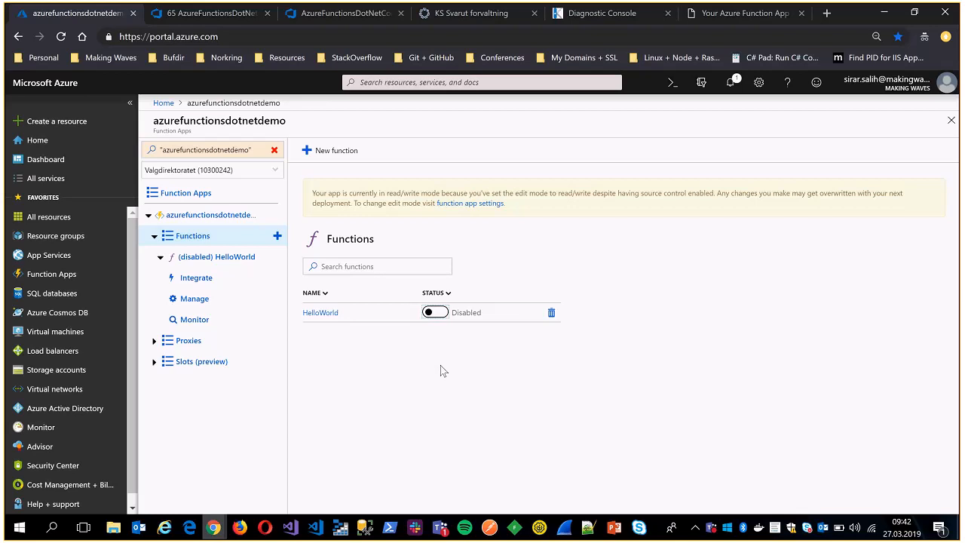
pyautogui.click(151, 218)
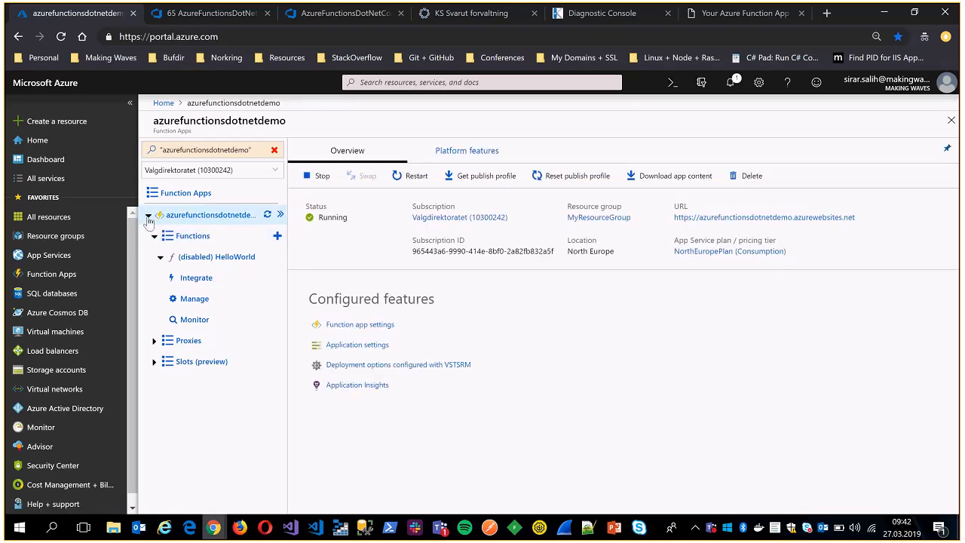
pyautogui.click(147, 215)
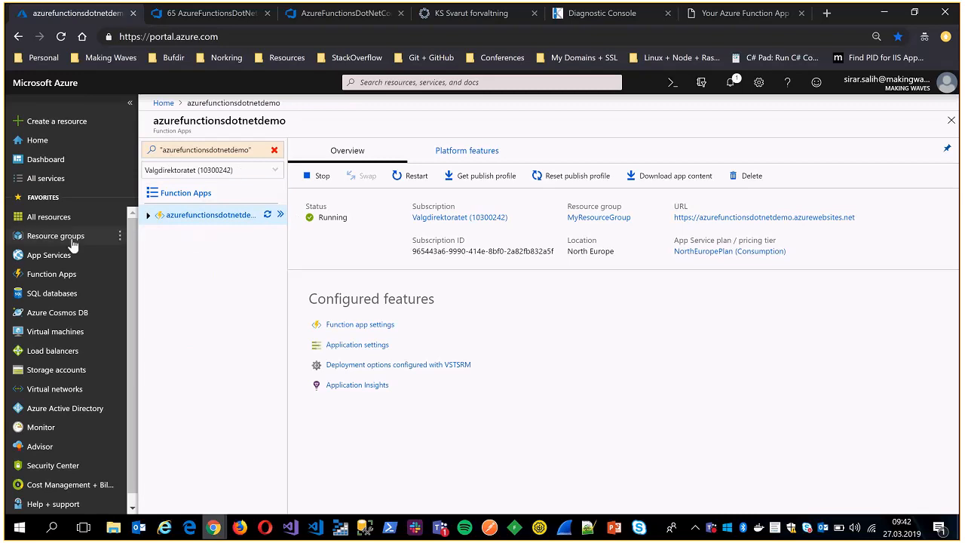
# Open azurefunctionsdotnetcoredemo from the Function Apps list, disable its HelloWorld function and return to the app's overview.
pyautogui.click(68, 274)
pyautogui.click(546, 112)
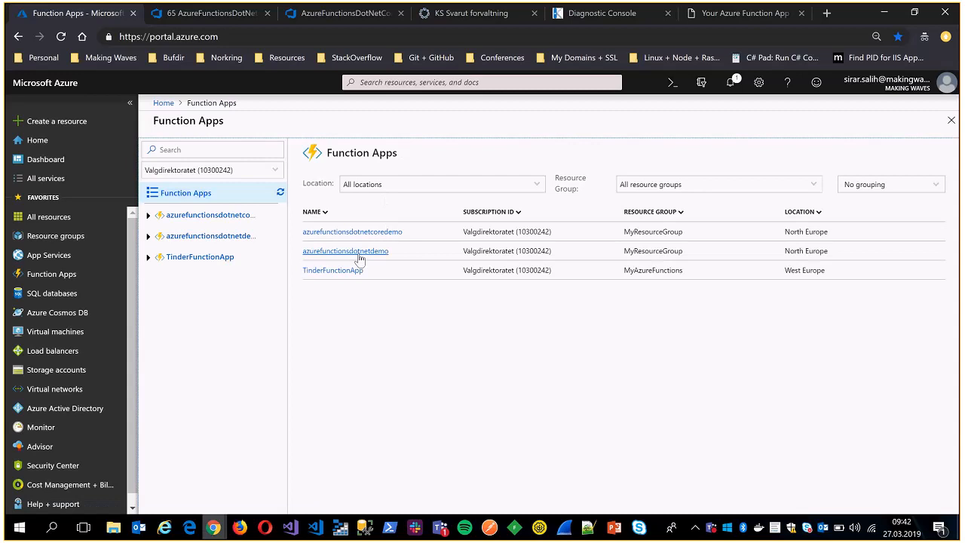
pyautogui.click(379, 233)
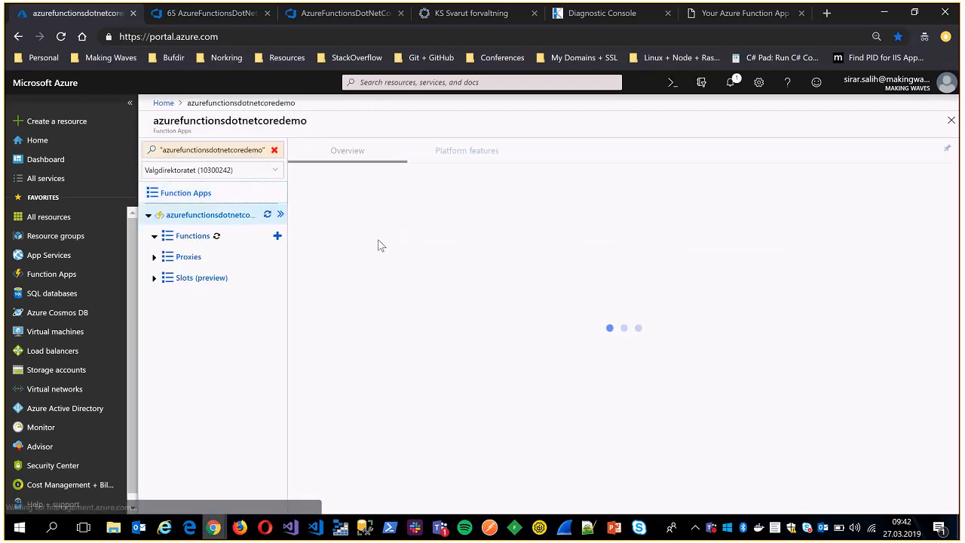
pyautogui.click(217, 236)
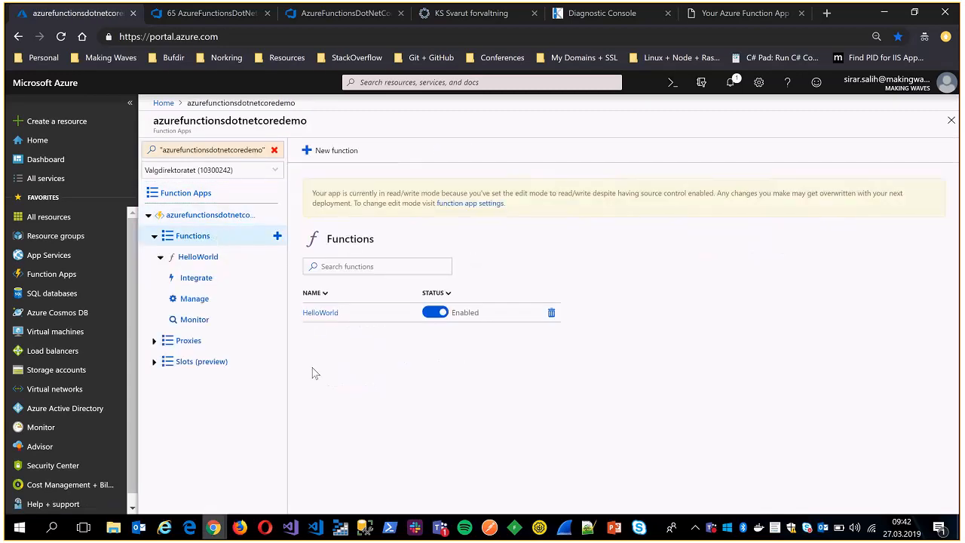
pyautogui.click(435, 312)
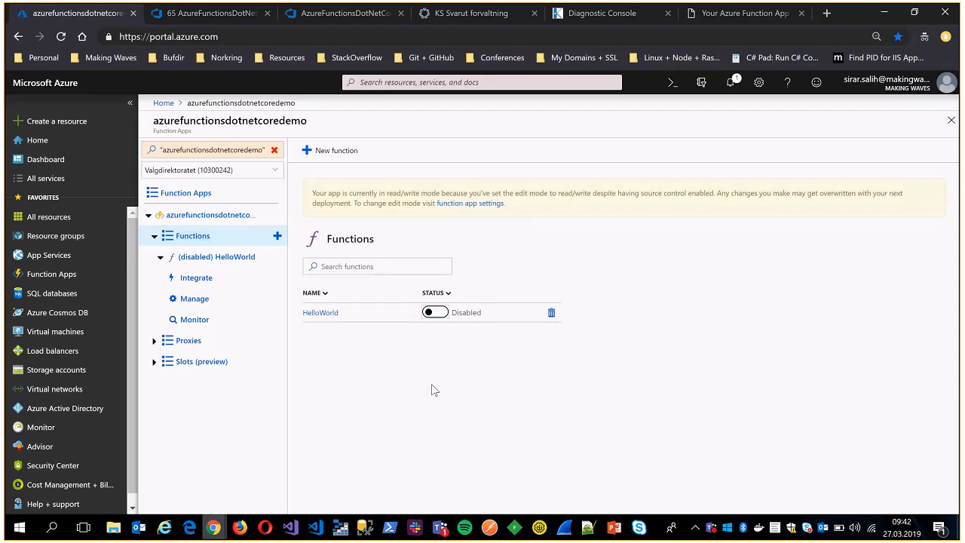
pyautogui.click(214, 216)
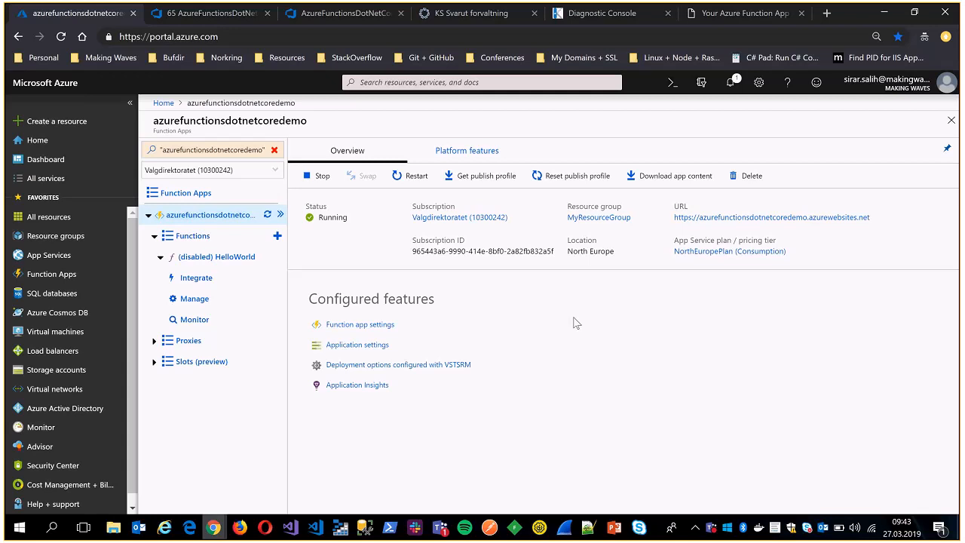
# Switch to the PowerPoint presentation and start the slide show from the closing "Thanks for watching!" slide.
pyautogui.click(615, 527)
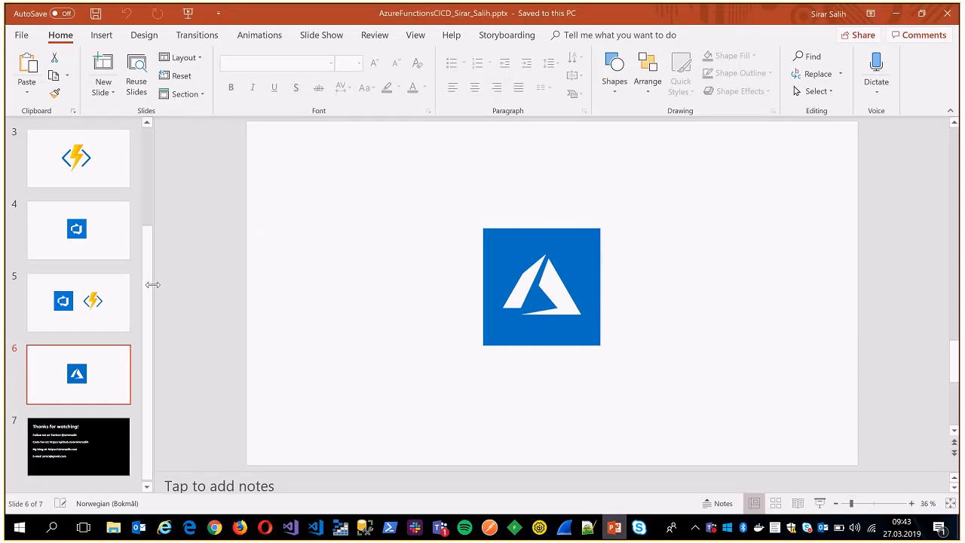
pyautogui.click(96, 430)
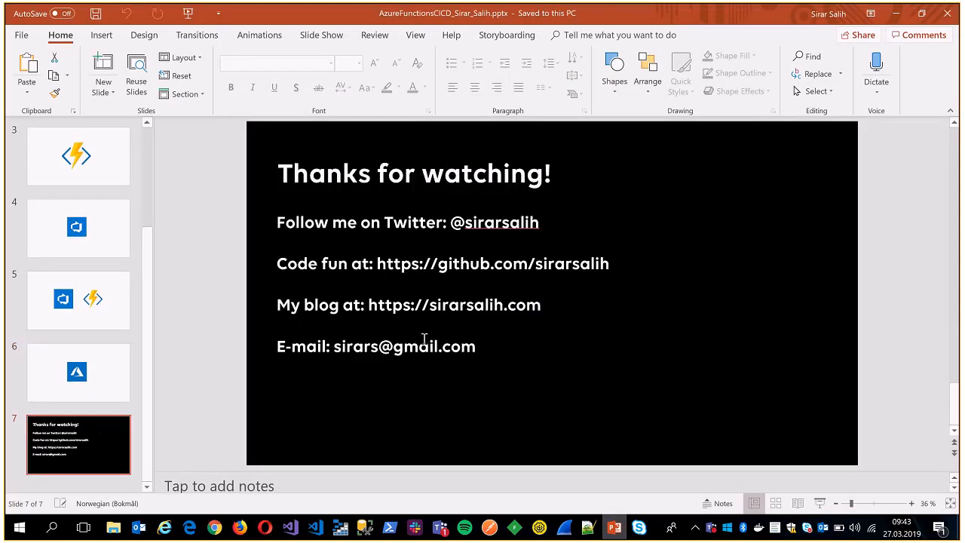
pyautogui.hotkey('shift', 'F5')
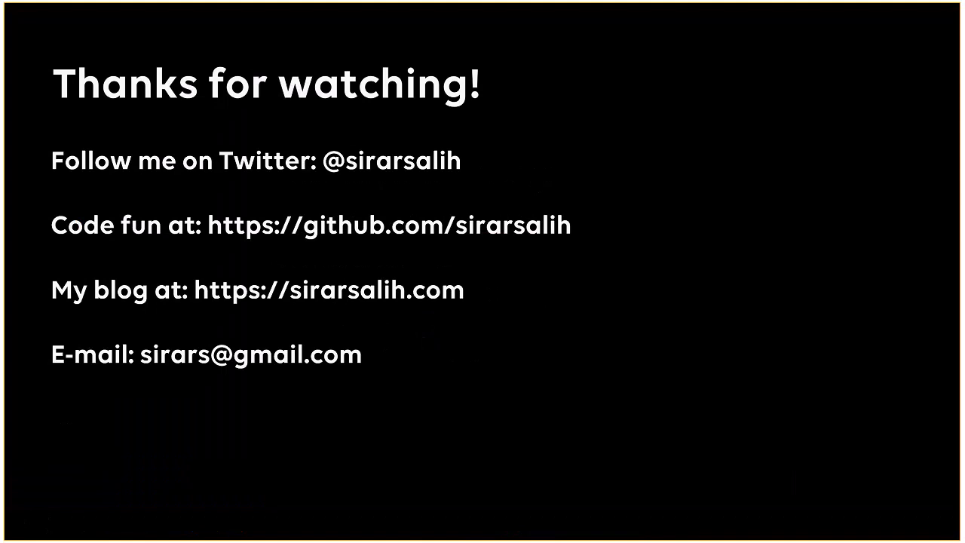
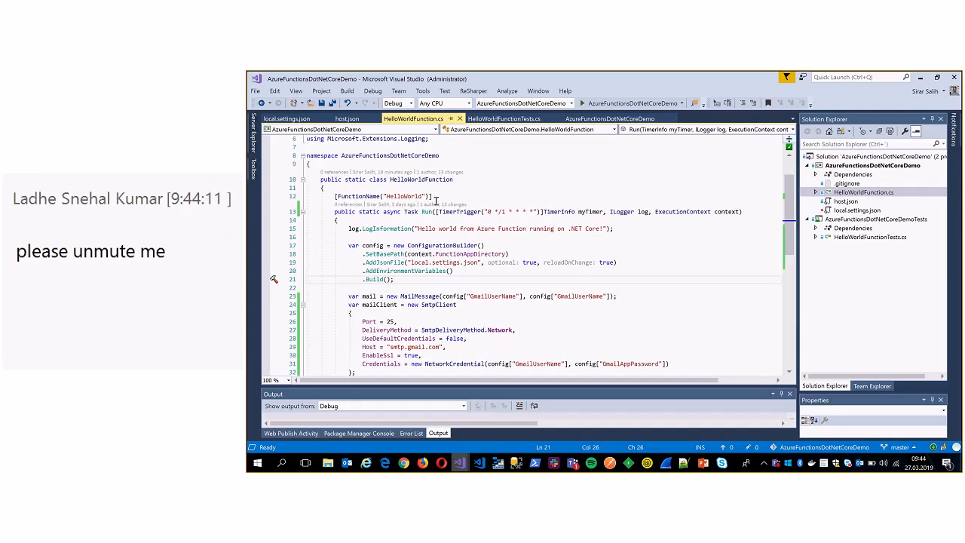
pyautogui.moveTo(334, 212); pyautogui.dragTo(360, 219)
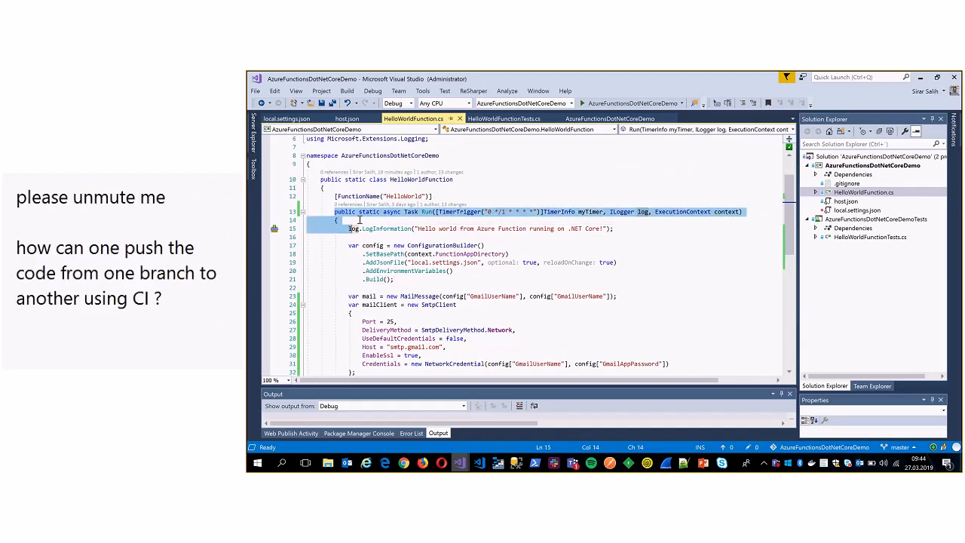
pyautogui.click(359, 219)
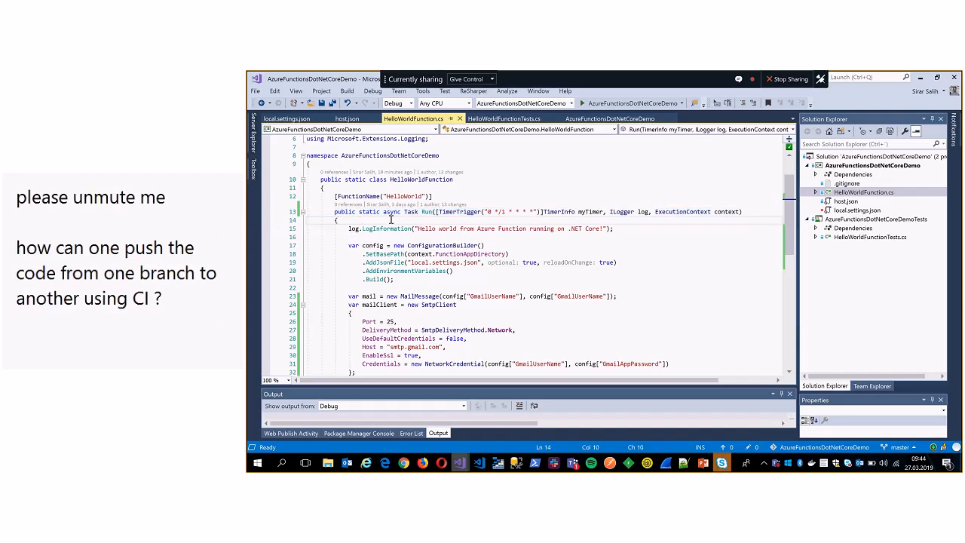
pyautogui.moveTo(333, 196); pyautogui.dragTo(444, 196)
pyautogui.click(446, 196)
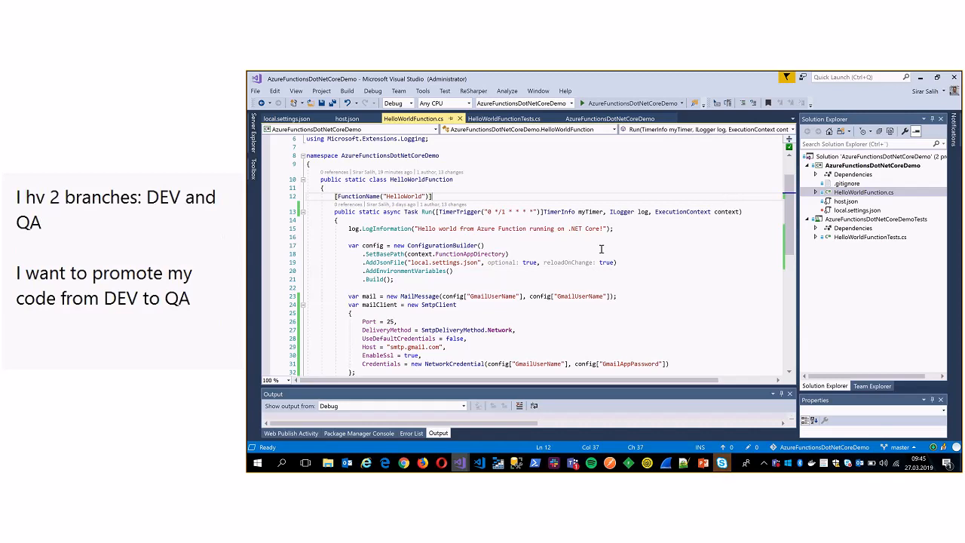
pyautogui.scroll(-2, 588, 238)
pyautogui.scroll(2, 520, 218)
pyautogui.scroll(-1, 564, 239)
pyautogui.scroll(1, 556, 236)
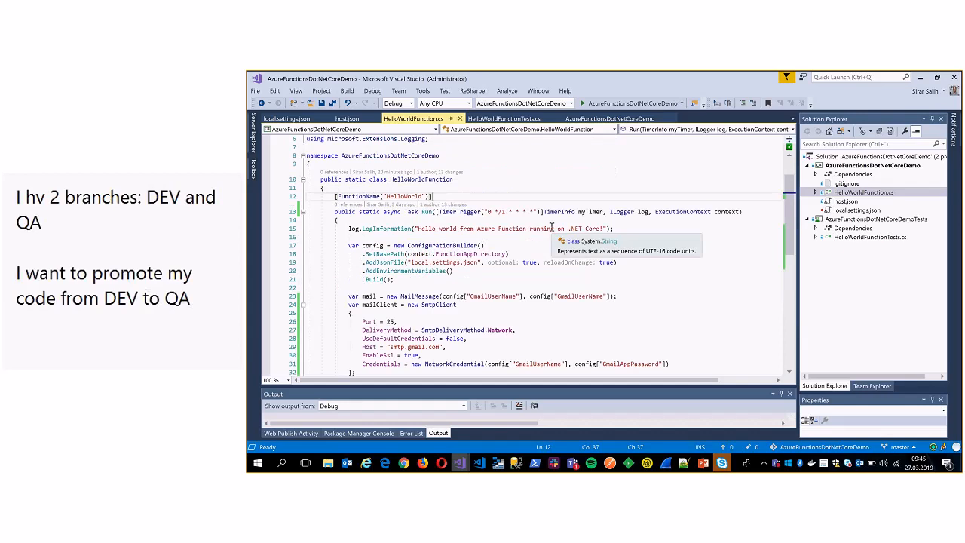
# Read the attendee's question about promoting code from DEV to QA in the Skype for Business meeting chat, and return to Visual Studio.
pyautogui.click(721, 463)
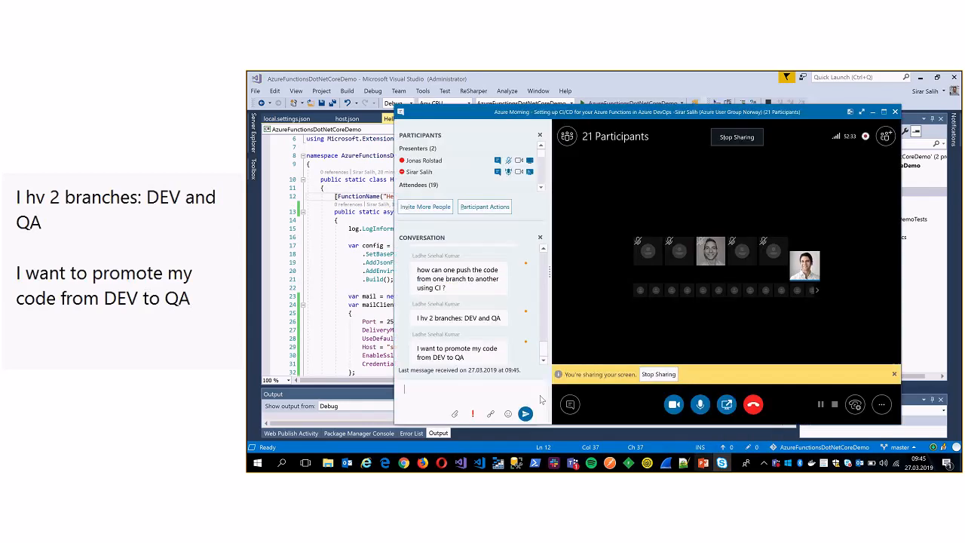
pyautogui.scroll(4, 487, 332)
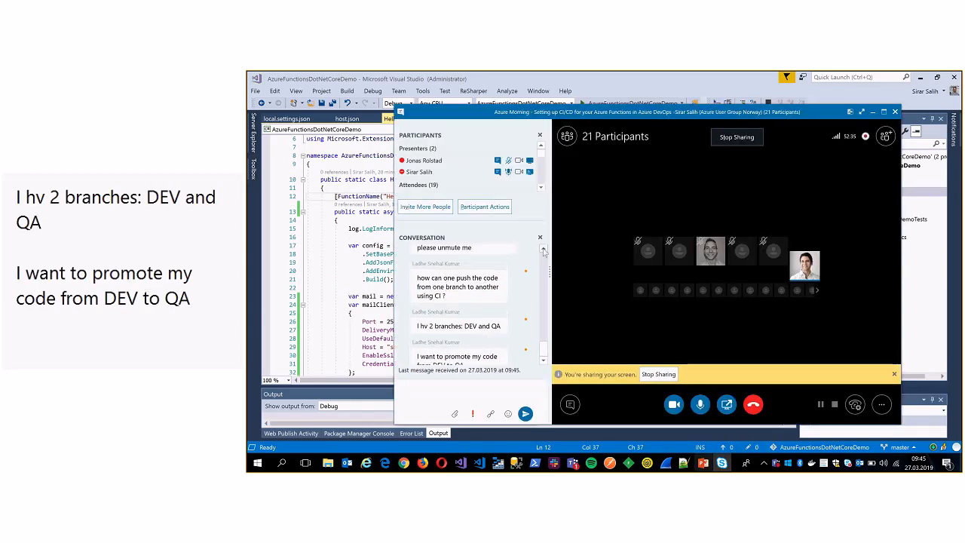
pyautogui.moveTo(542, 341)
pyautogui.mouseDown()
pyautogui.moveTo(543, 325)
pyautogui.moveTo(543, 343)
pyautogui.mouseUp()
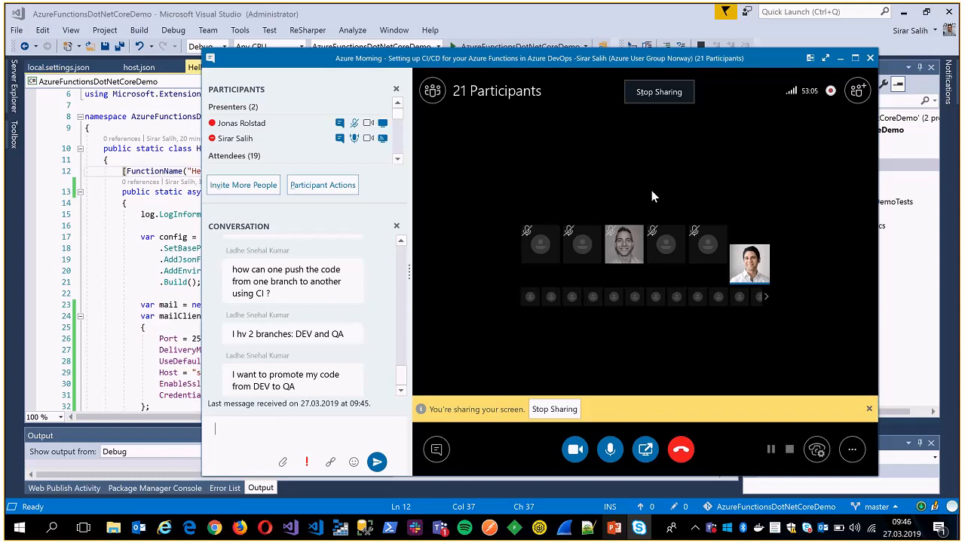
pyautogui.click(840, 58)
pyautogui.click(461, 258)
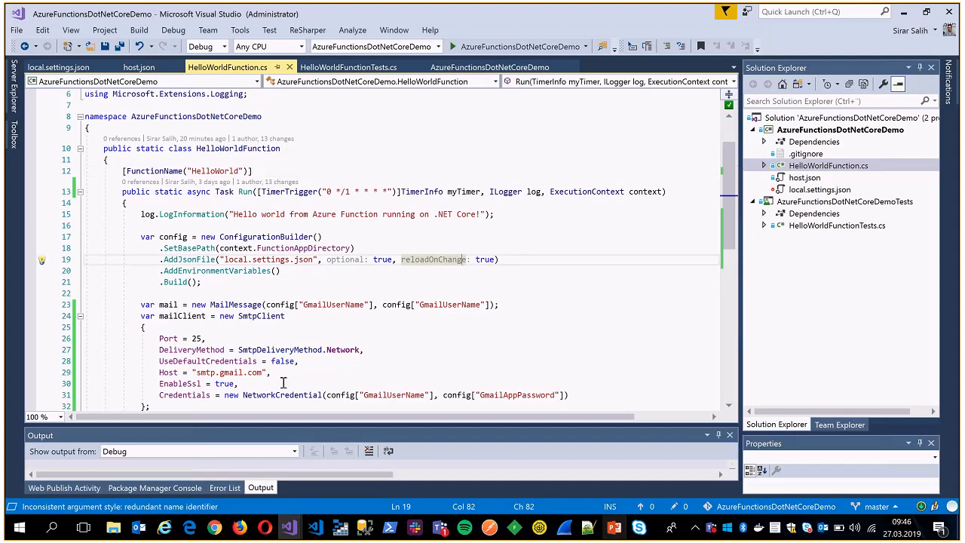
# Switch to Azure DevOps in Chrome and open the triggers of the AzureFunctionsDotNetCoreDemo-CI build pipeline for editing.
pyautogui.click(214, 527)
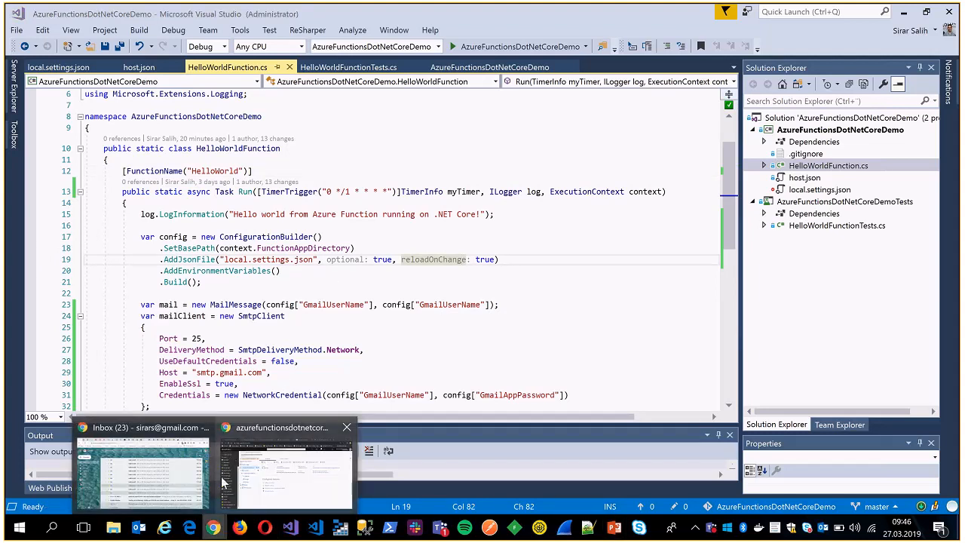
pyautogui.click(224, 483)
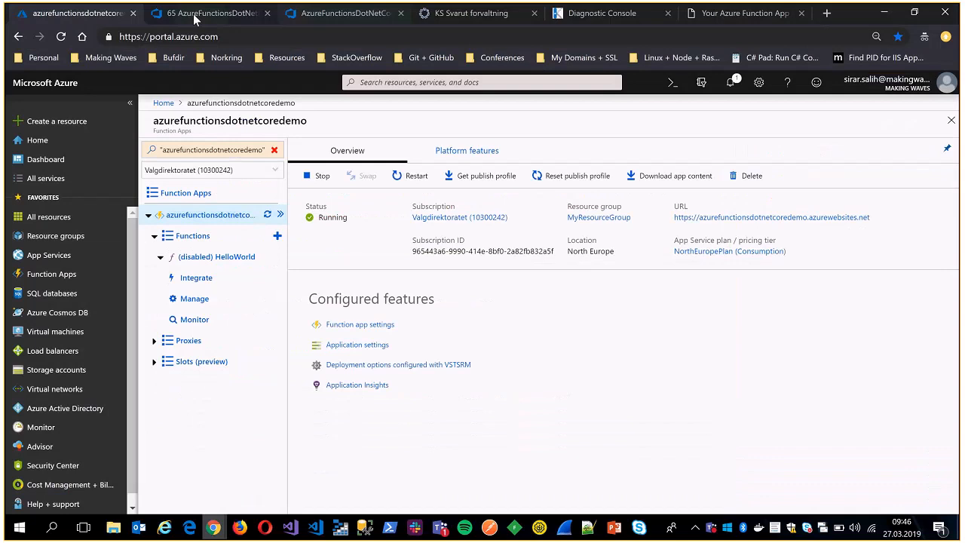
pyautogui.click(198, 14)
pyautogui.click(70, 280)
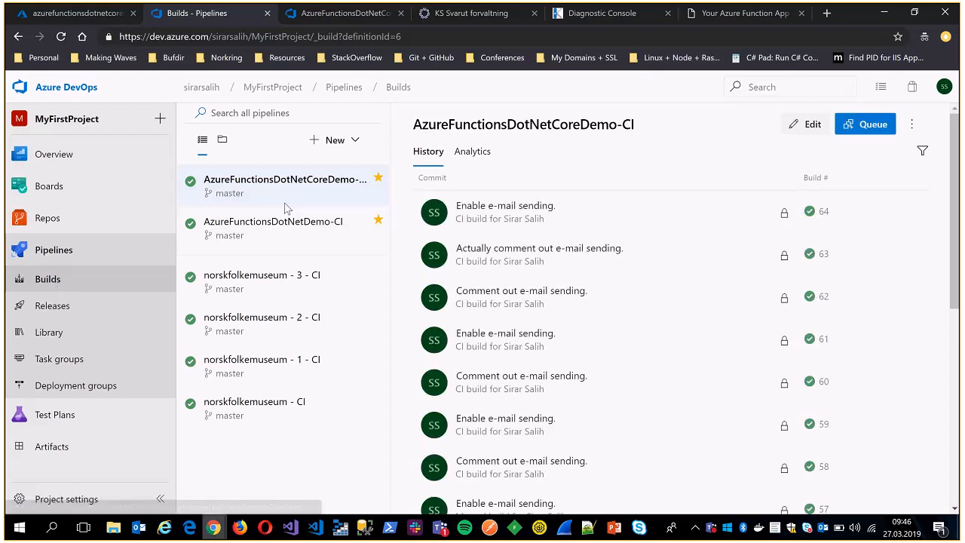
pyautogui.click(805, 124)
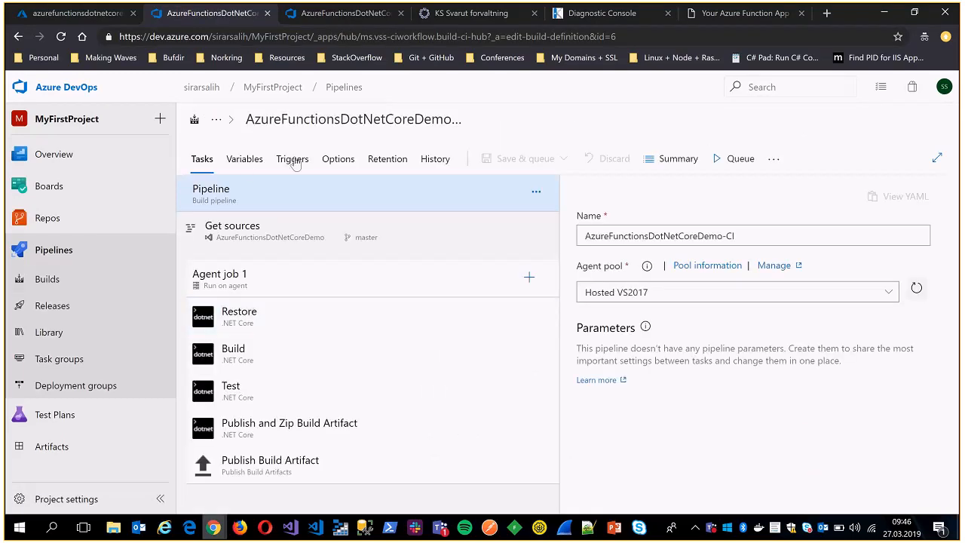
pyautogui.click(292, 159)
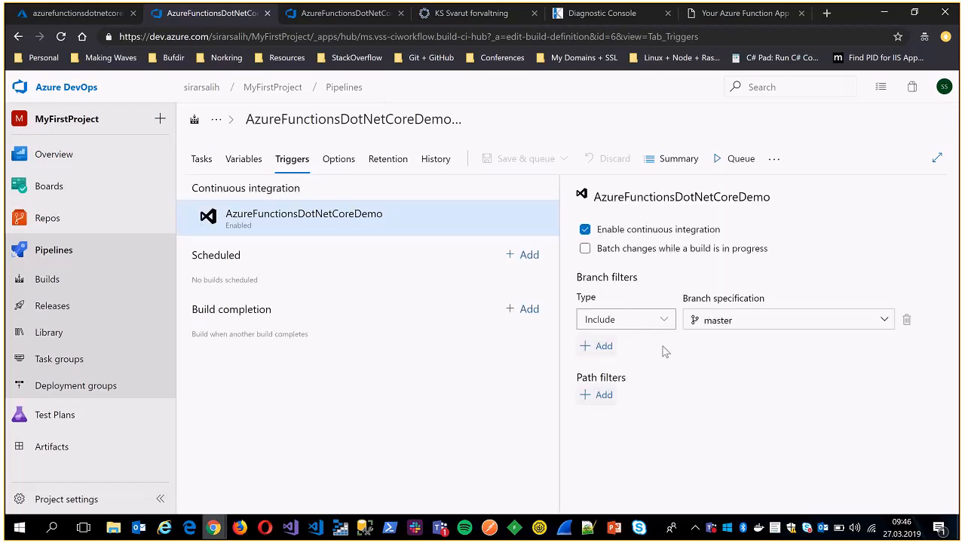
# Add a second Include branch filter to the continuous integration trigger, check the available branches and leave it on master.
pyautogui.click(607, 345)
pyautogui.click(743, 350)
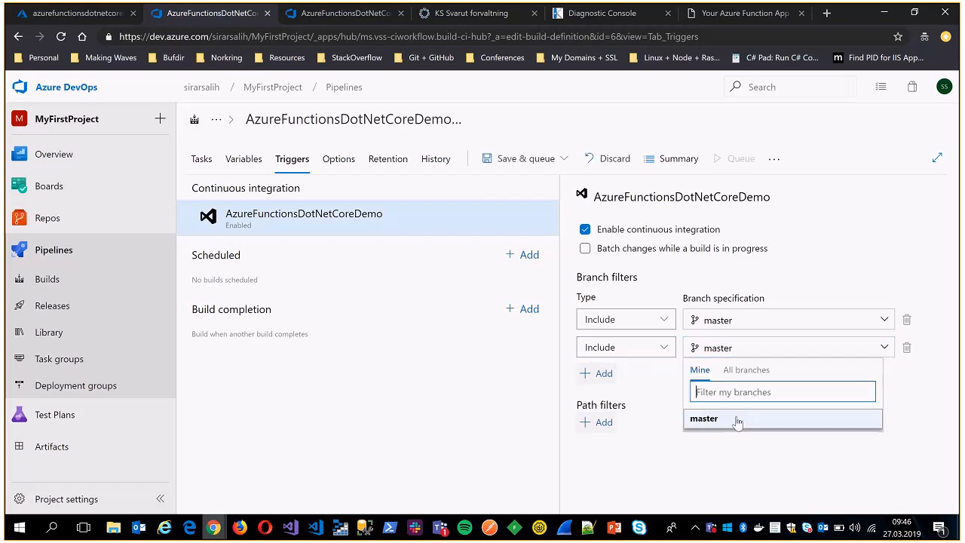
pyautogui.click(746, 370)
pyautogui.click(700, 366)
pyautogui.click(702, 353)
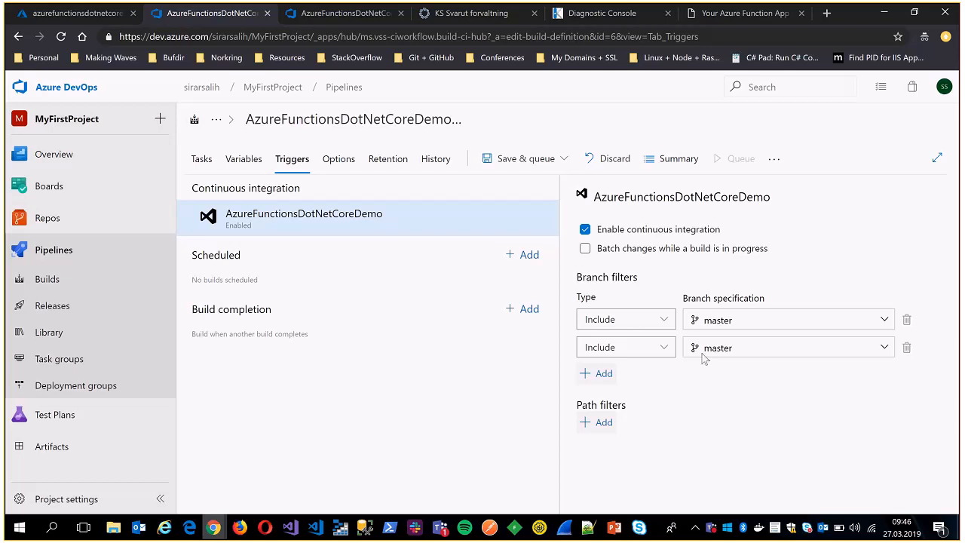
# Check the Skype for Business meeting conversation for new attendee messages and return to Azure DevOps.
pyautogui.click(440, 528)
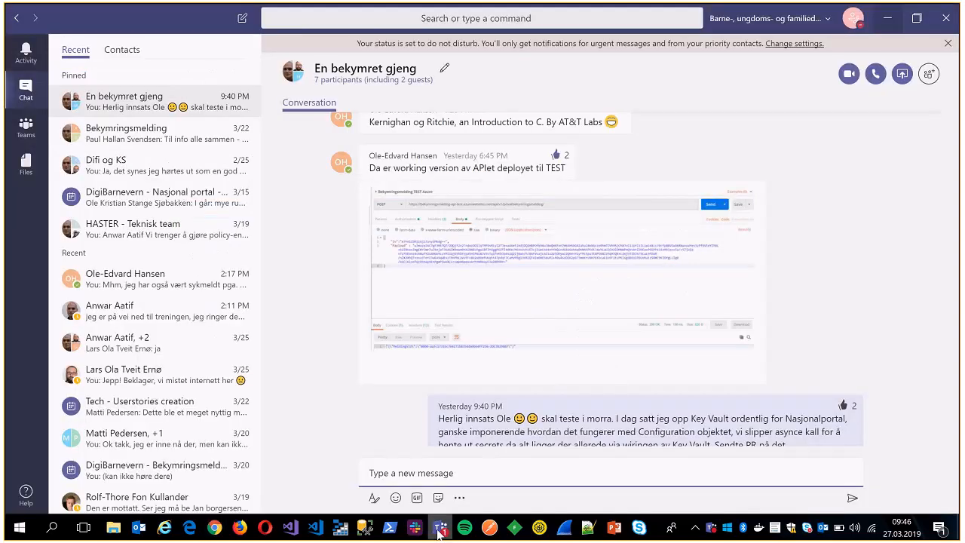
pyautogui.click(441, 530)
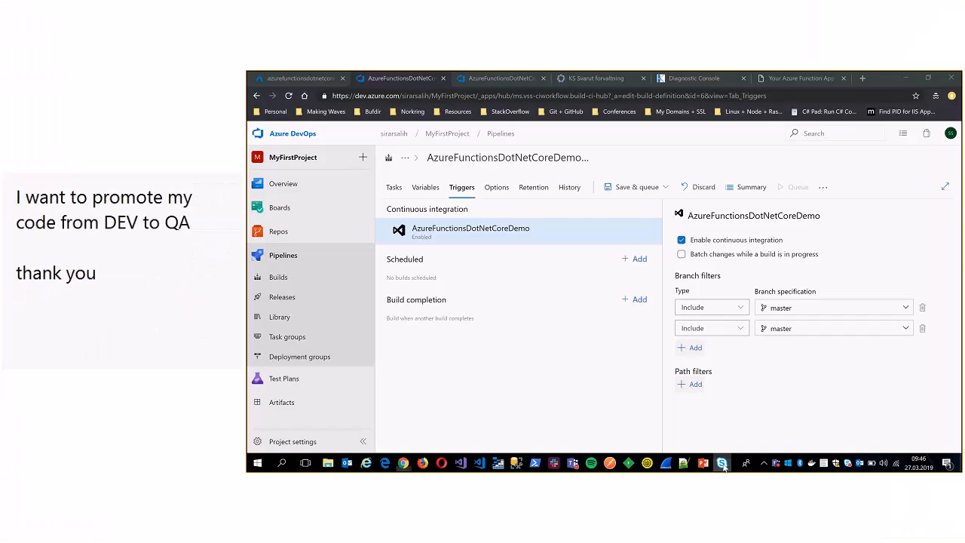
pyautogui.click(639, 528)
pyautogui.scroll(-1, 478, 331)
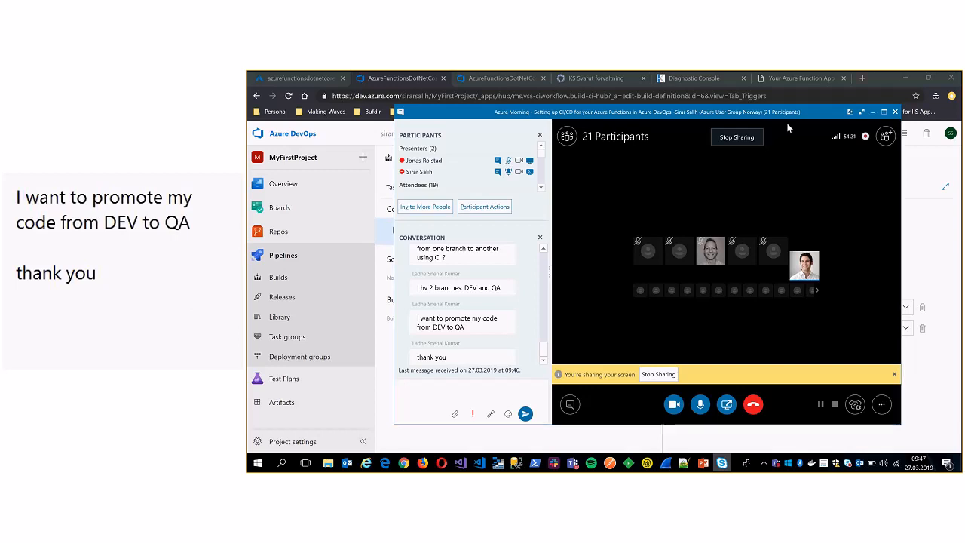
pyautogui.click(872, 112)
# Open the AzureFunctionsDotNetCoreDemo-CD release pipeline in edit mode.
pyautogui.click(510, 76)
pyautogui.click(291, 297)
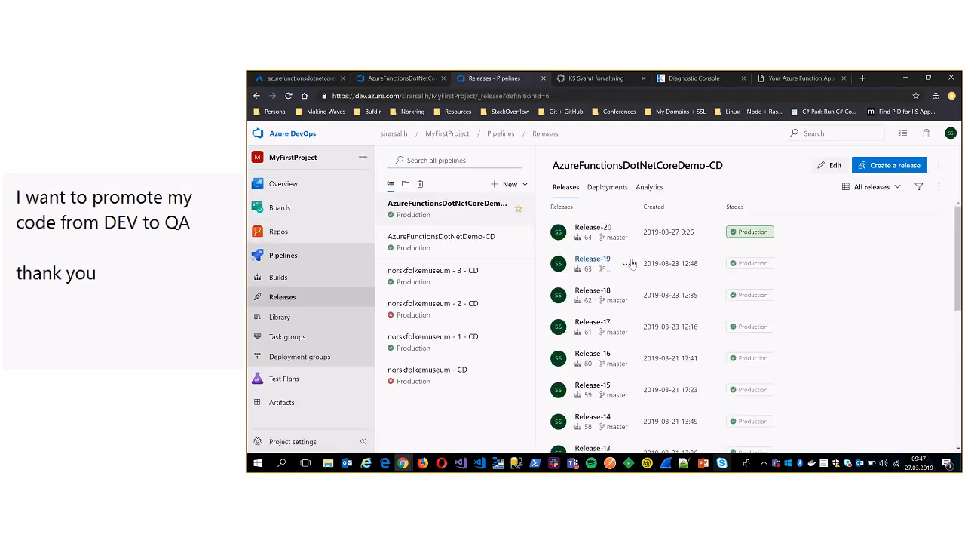
pyautogui.click(830, 165)
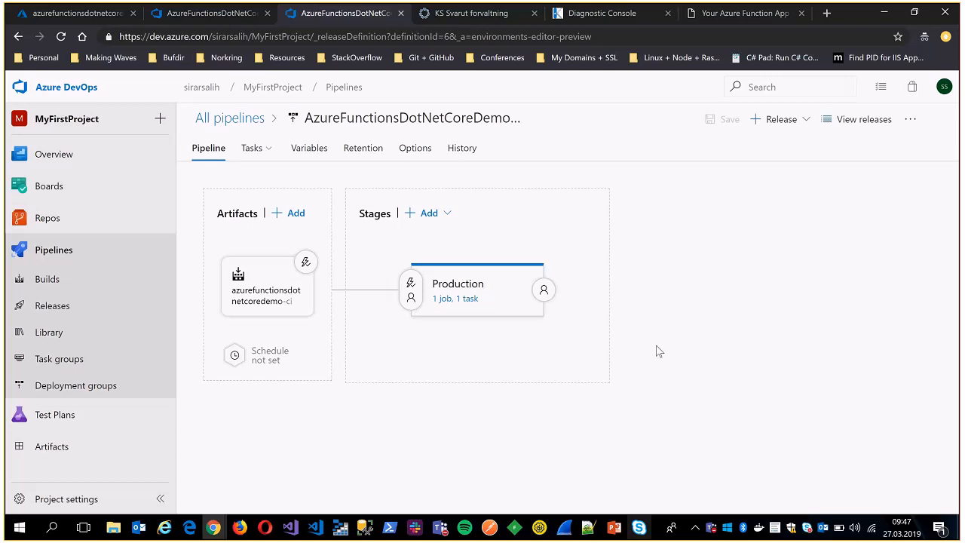
pyautogui.click(428, 213)
pyautogui.click(450, 239)
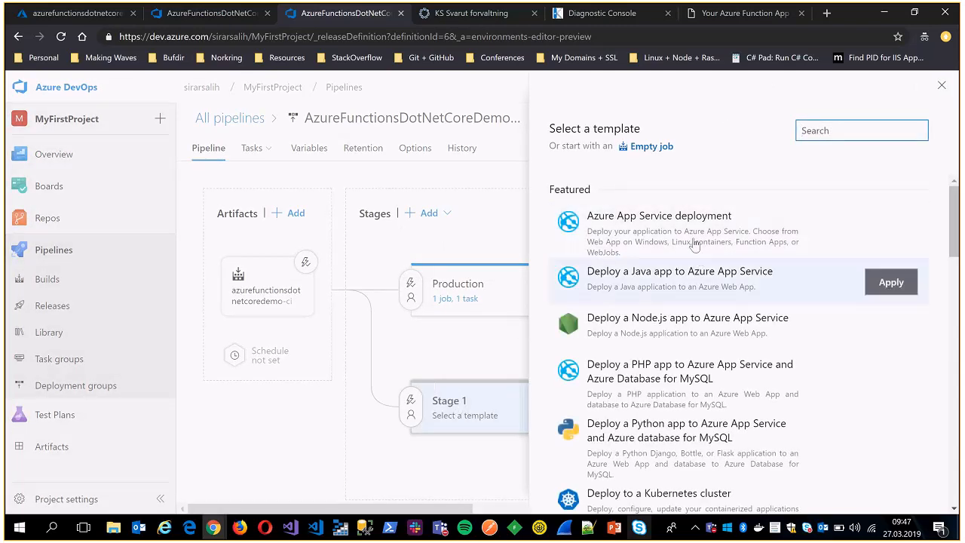
pyautogui.click(648, 149)
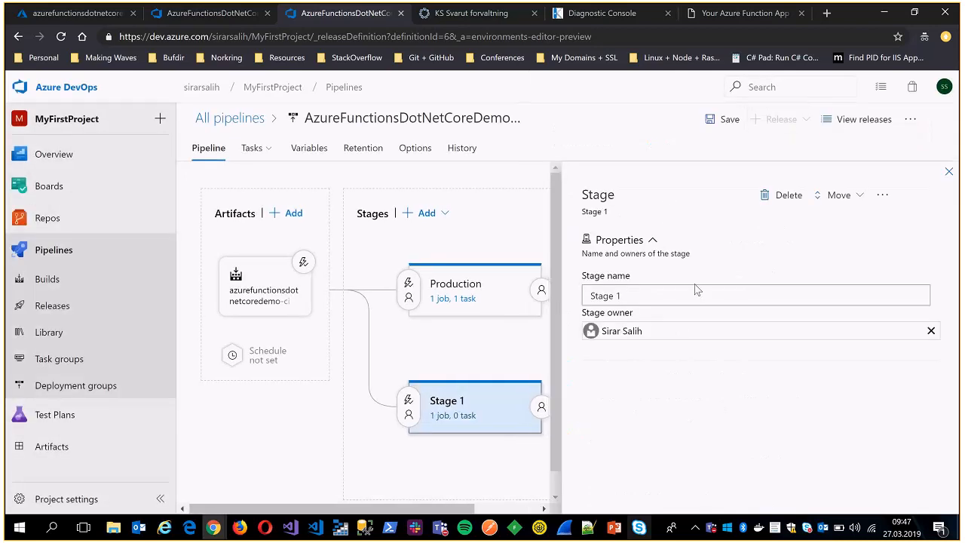
pyautogui.tripleClick(620, 295)
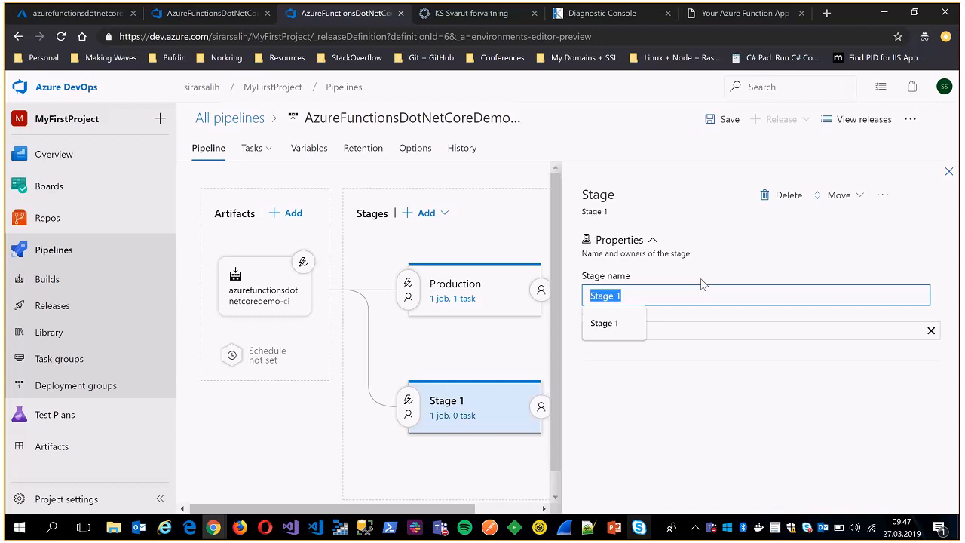
pyautogui.click(770, 195)
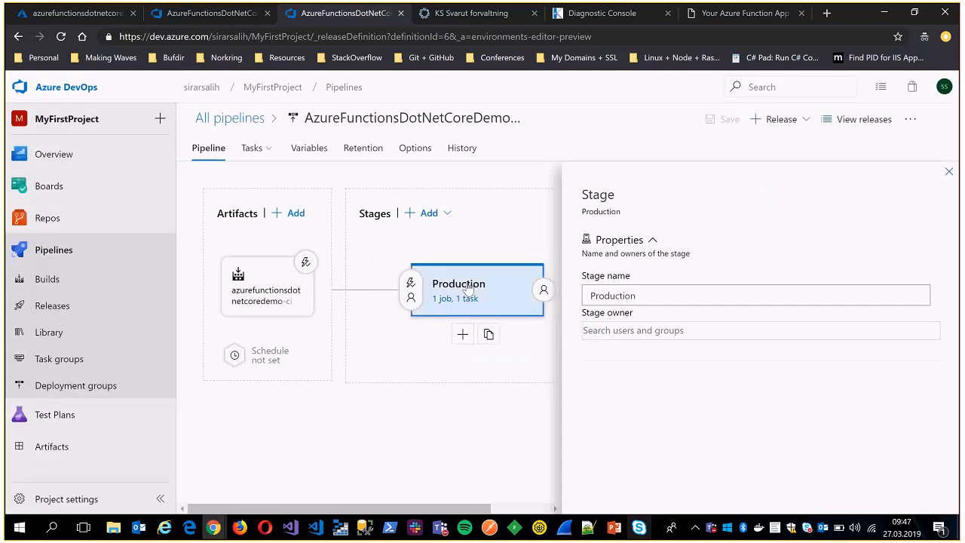
# Rename the release pipeline's Production stage to Dev and close its properties.
pyautogui.click(655, 295)
pyautogui.doubleClick(655, 294)
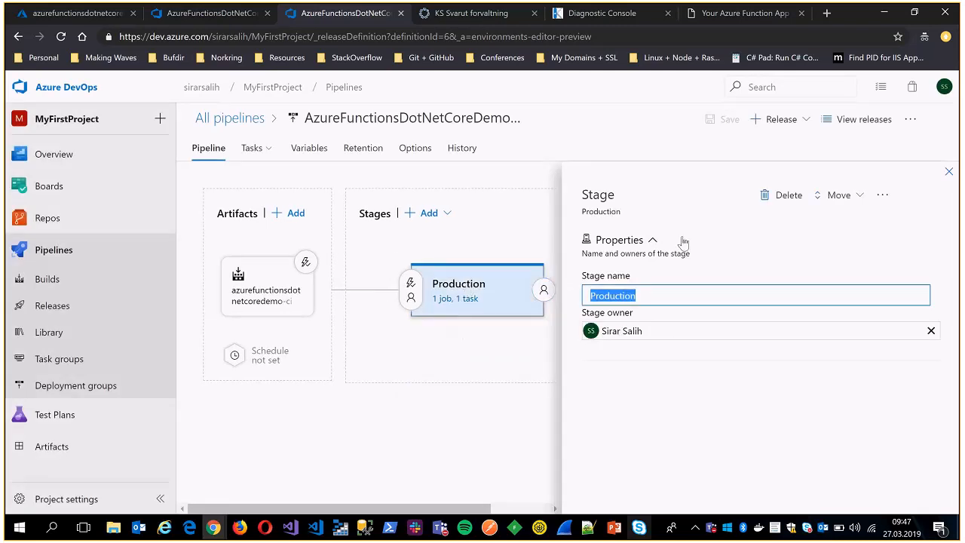
pyautogui.write('Dev')
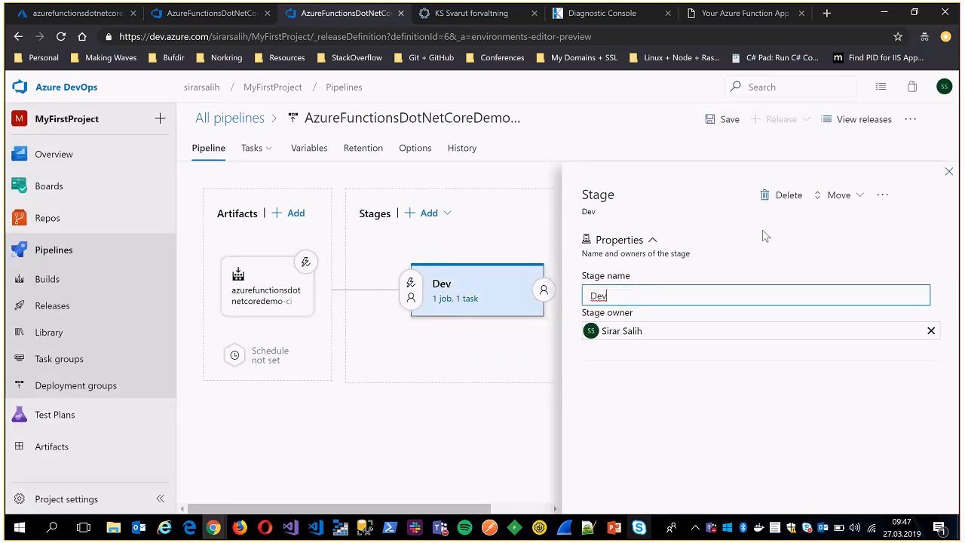
pyautogui.click(473, 274)
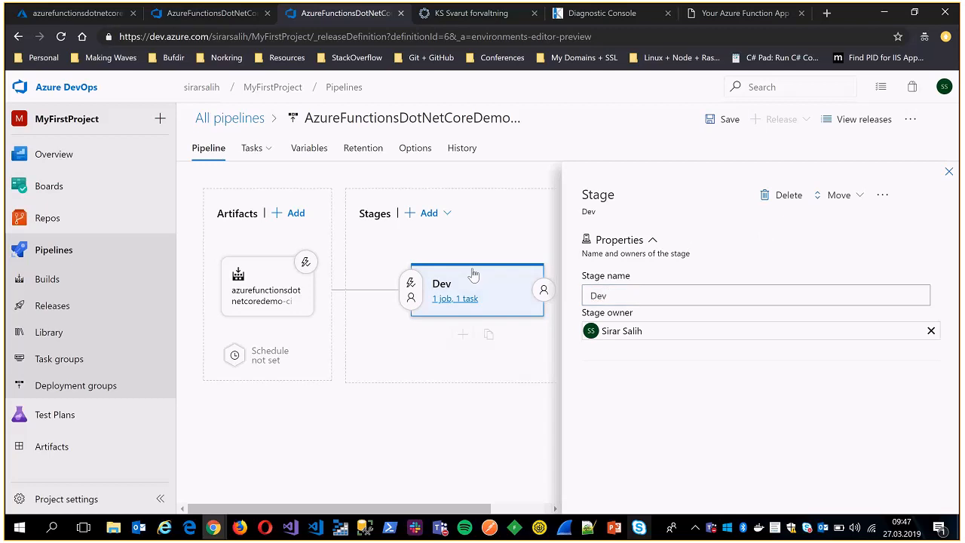
pyautogui.click(949, 172)
# Add a new stage after Dev from an empty job and name it Test.
pyautogui.click(431, 213)
pyautogui.click(455, 249)
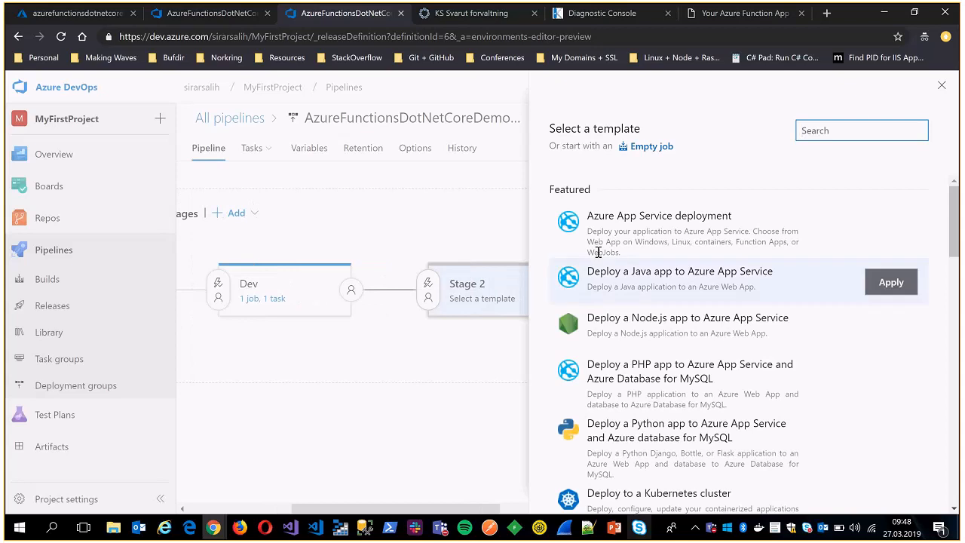
pyautogui.click(652, 146)
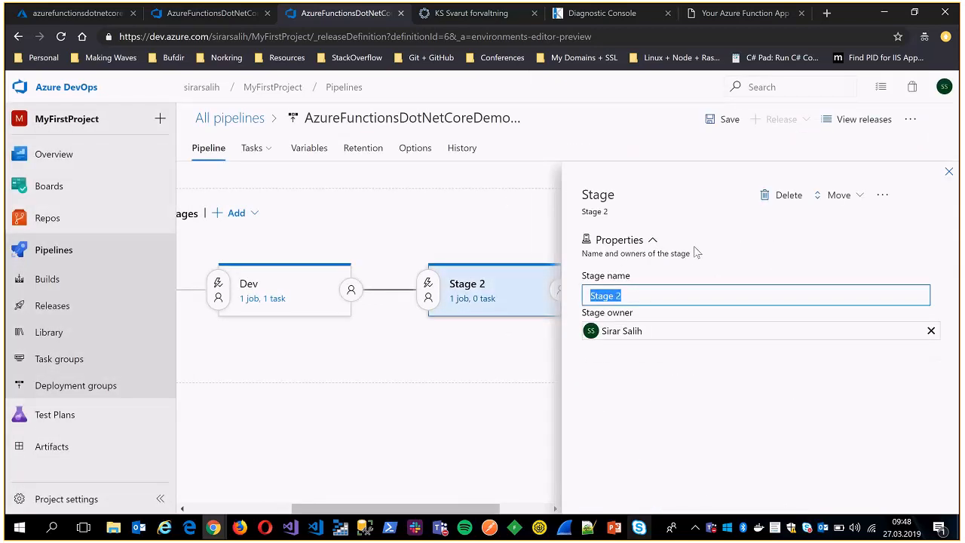
pyautogui.write('Test')
pyautogui.click(512, 419)
pyautogui.click(948, 172)
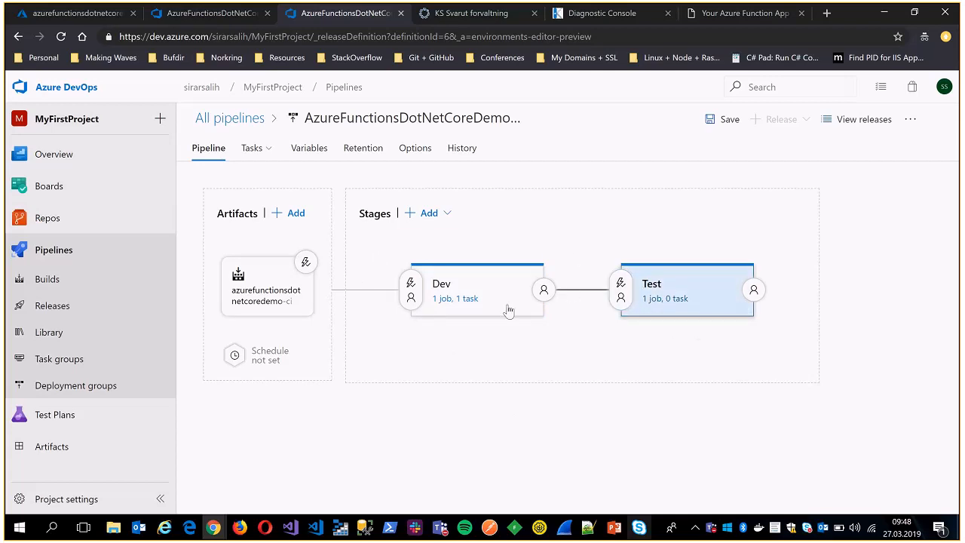
# Review the trigger and other pre-deployment conditions of the Test stage, and return to the pipeline diagram.
pyautogui.click(620, 287)
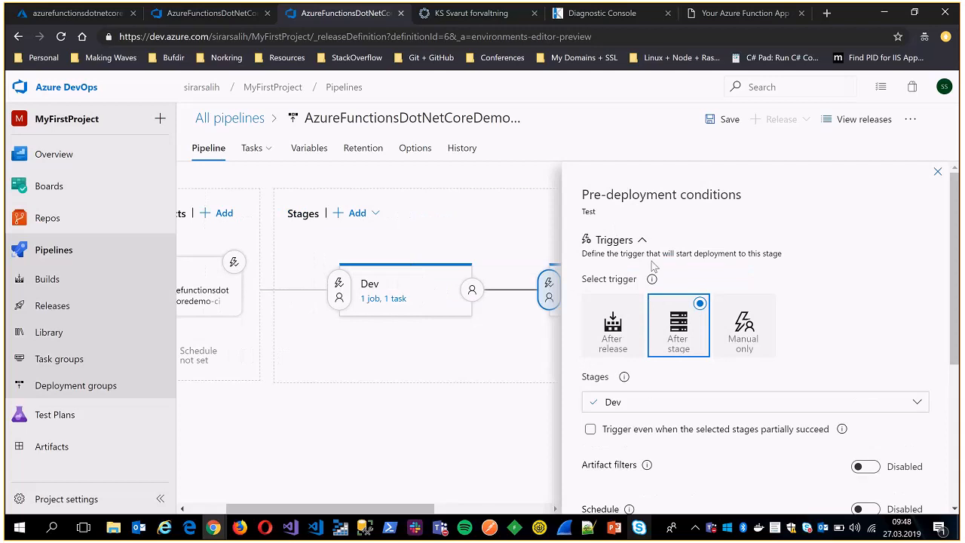
pyautogui.scroll(-4, 729, 333)
pyautogui.scroll(4, 742, 326)
pyautogui.click(937, 173)
pyautogui.moveTo(487, 327)
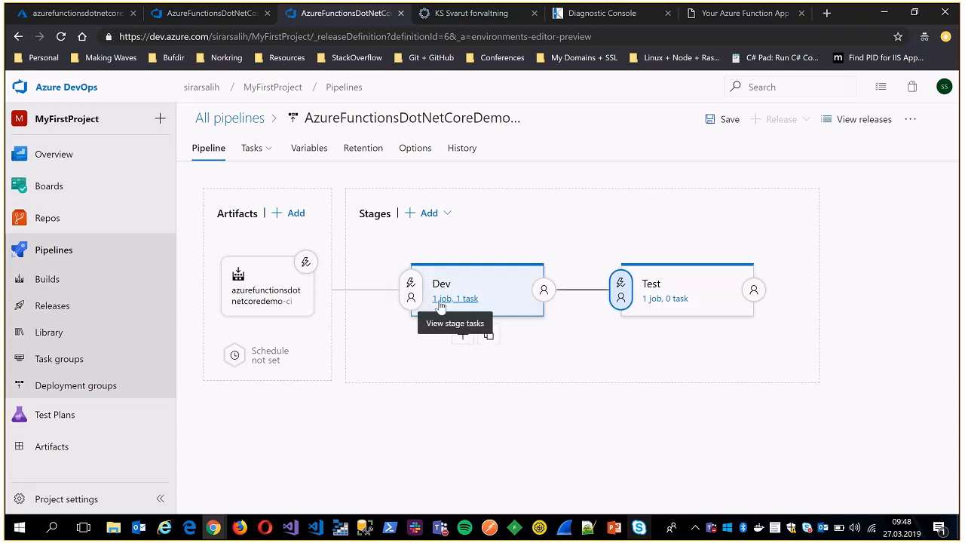
# Discard the unsaved pipeline changes and open Release-20 of AzureFunctionsDotNetCoreDemo-CD to inspect its Production stage and redeploy option.
pyautogui.click(65, 312)
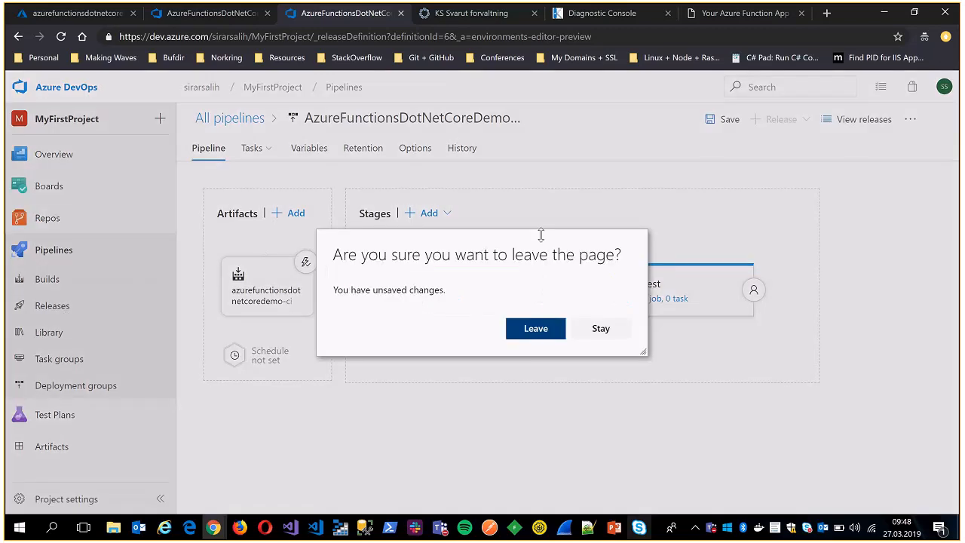
pyautogui.click(537, 328)
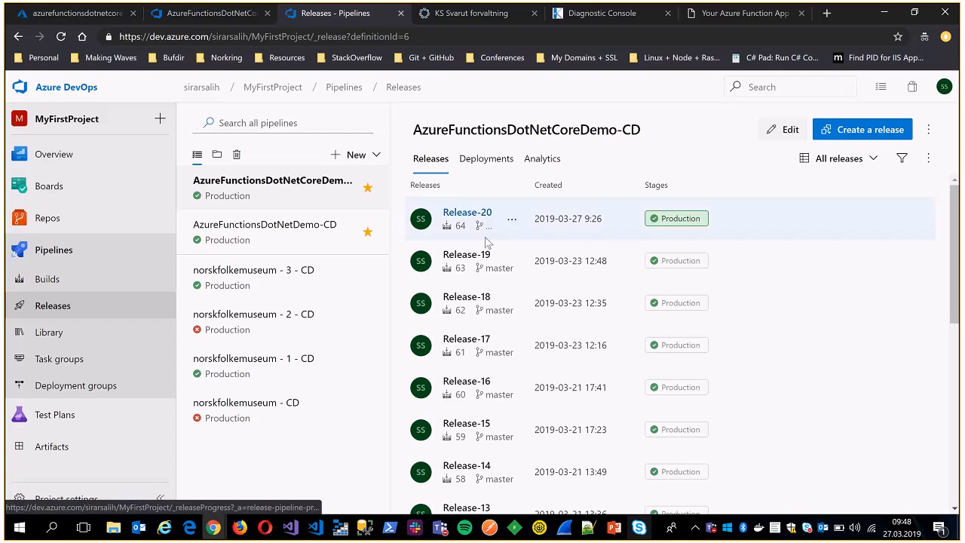
pyautogui.click(467, 212)
pyautogui.click(19, 37)
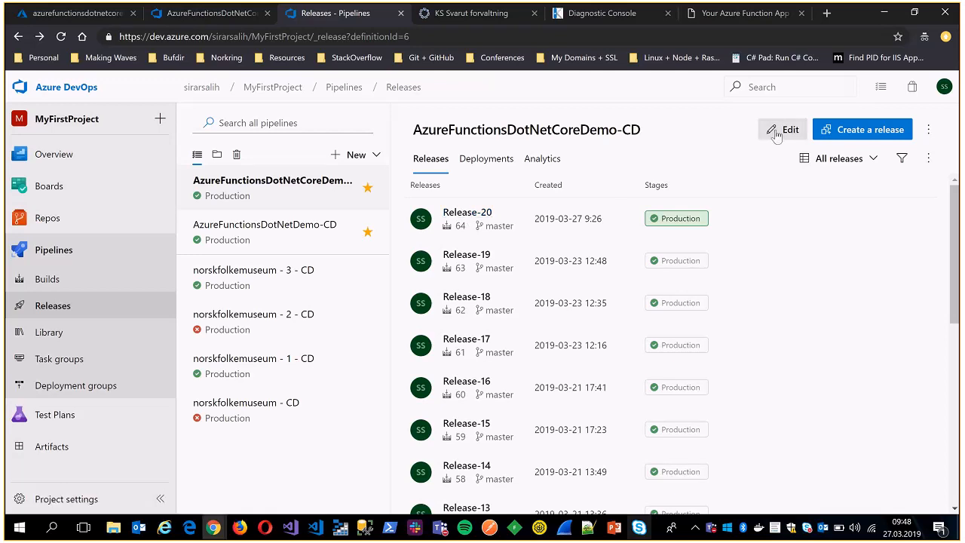
pyautogui.click(467, 214)
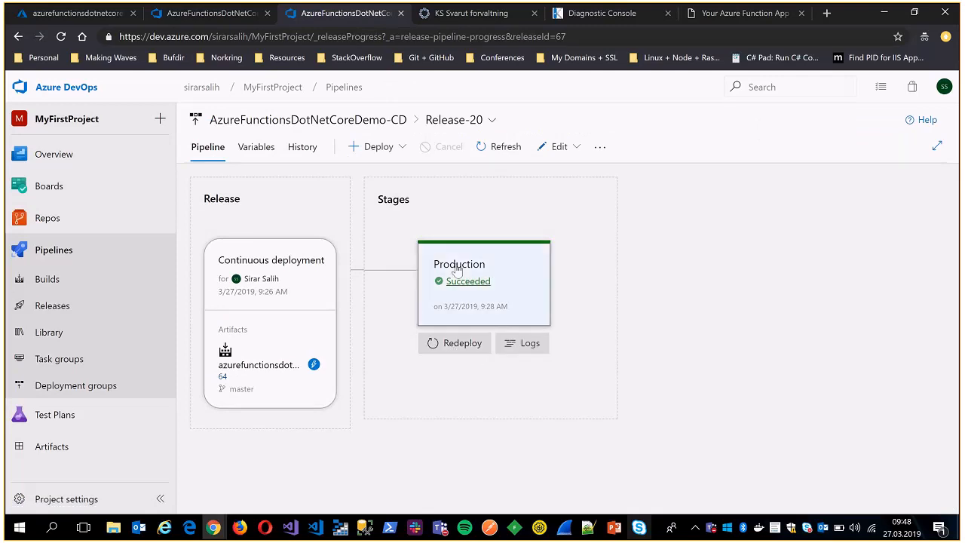
pyautogui.click(449, 351)
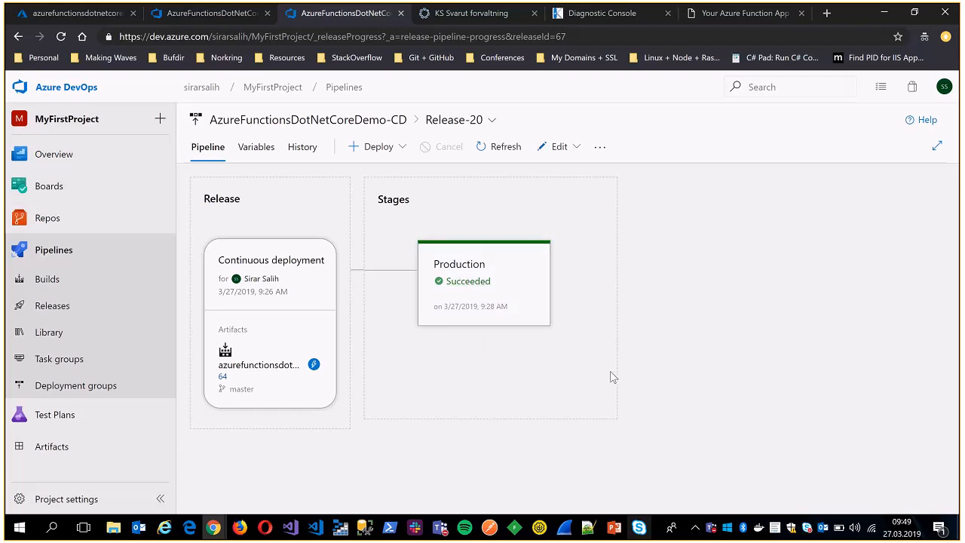
# Switch to the Skype for Business meeting to view the attendees' messages and the recording indicator.
pyautogui.click(639, 527)
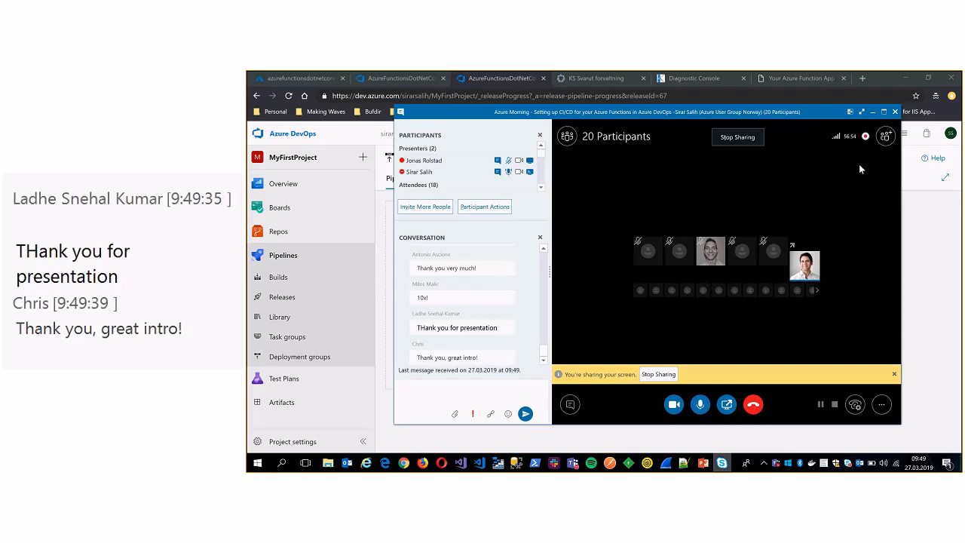
pyautogui.moveTo(867, 138)
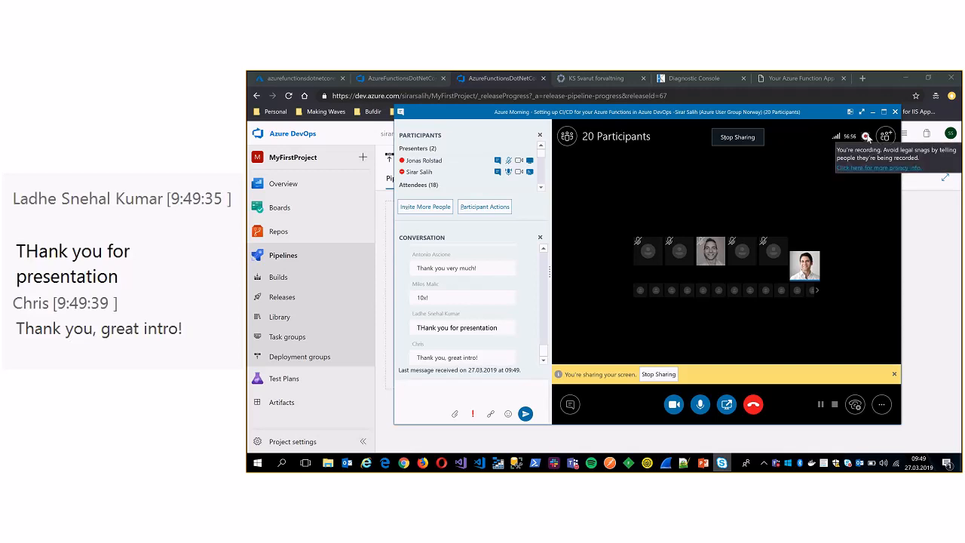